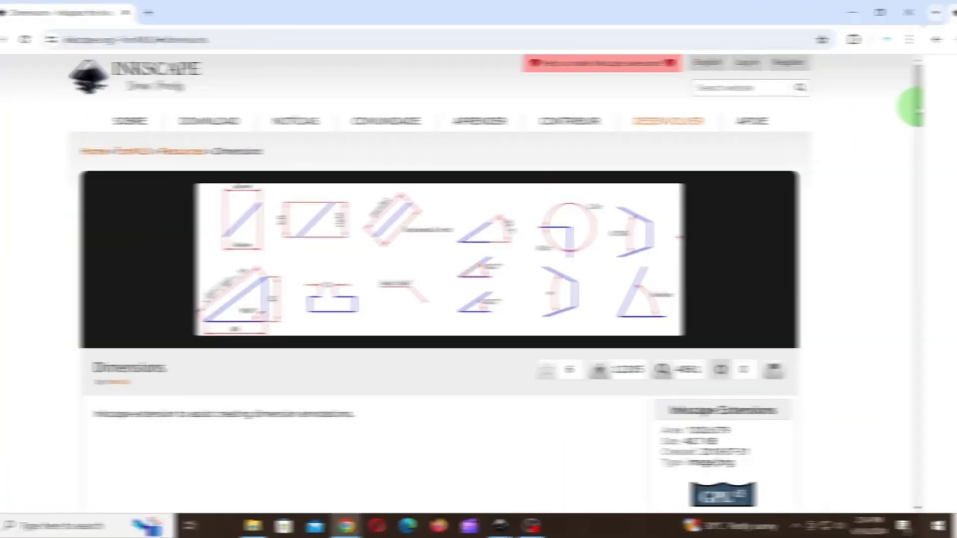
Step: Open the Dimensions extension's GitHub repository and download it as a ZIP archive into the Inkscape Extensions folder
scroll(942, 183, down, 2)
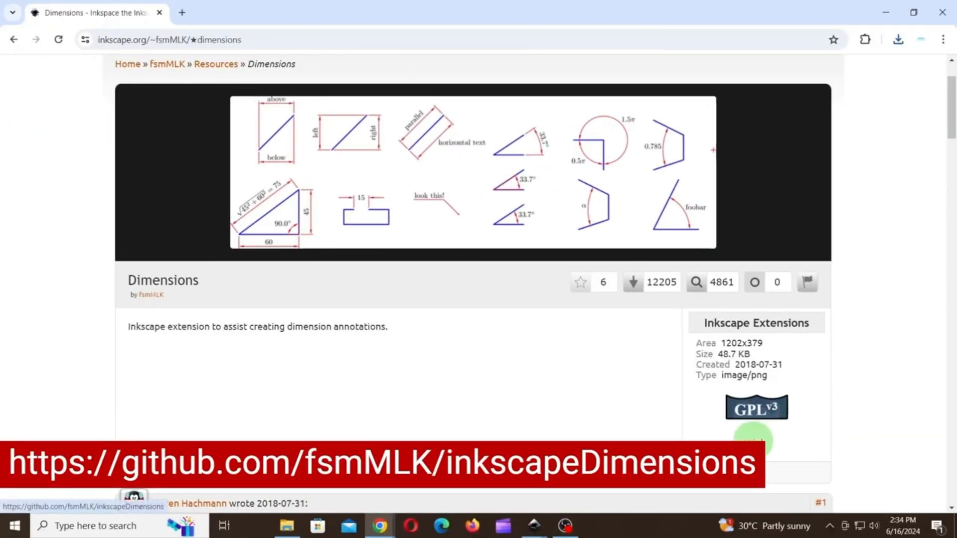
click(753, 440)
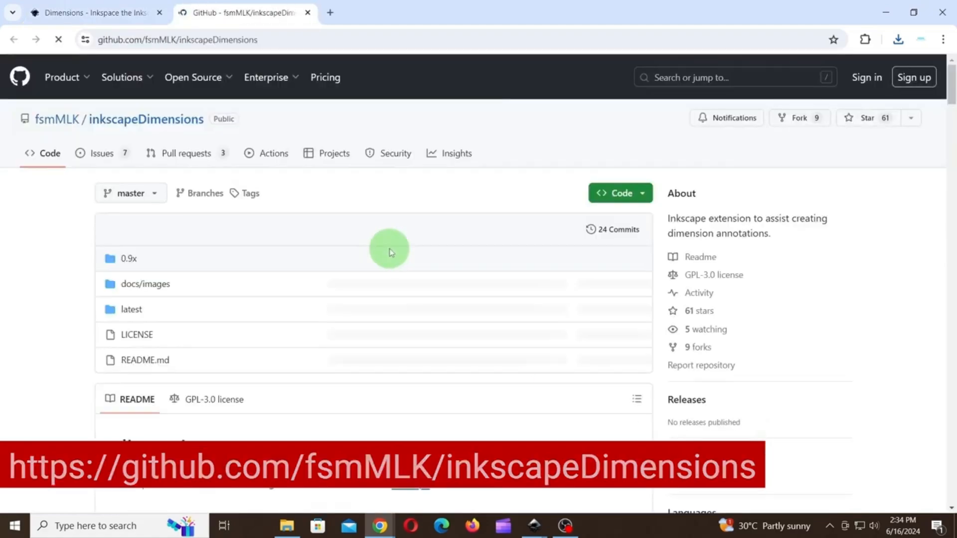
click(645, 194)
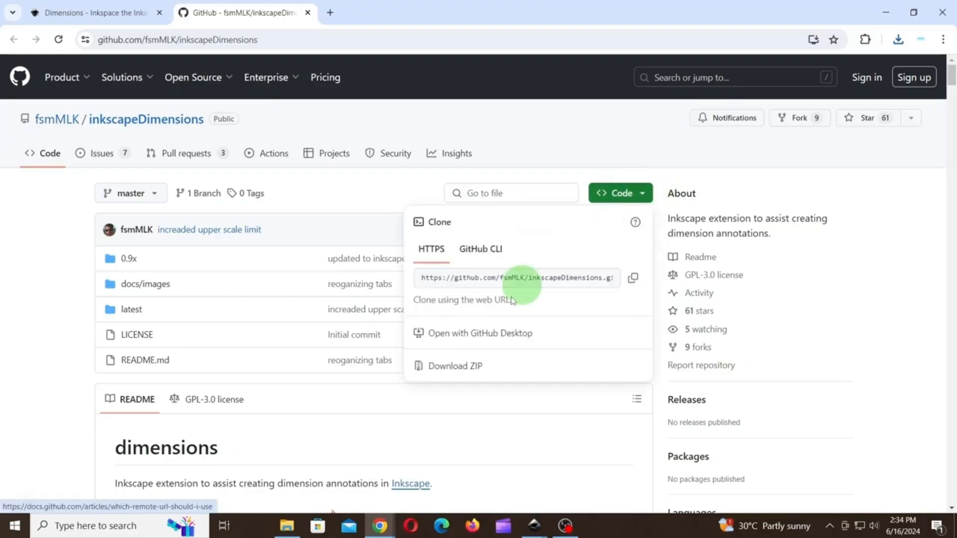
click(462, 368)
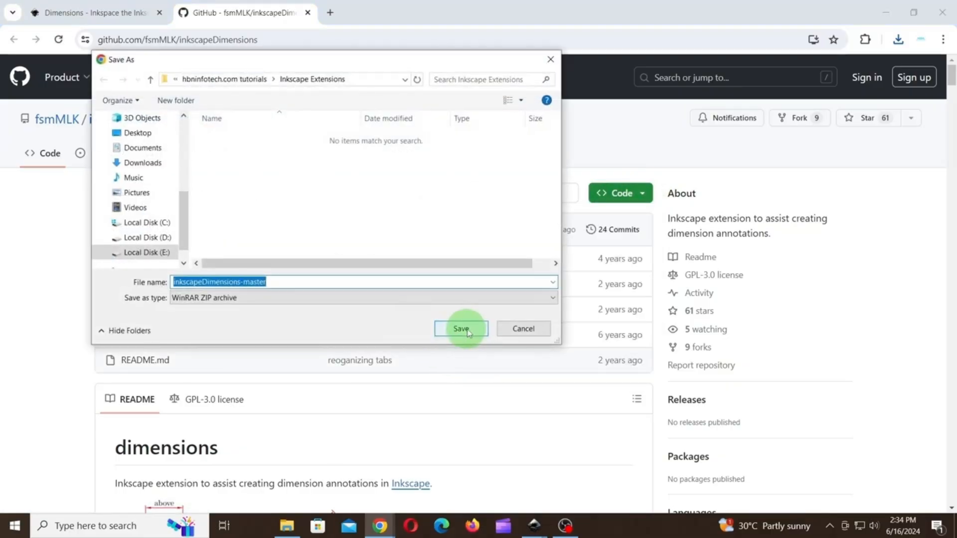
click(464, 329)
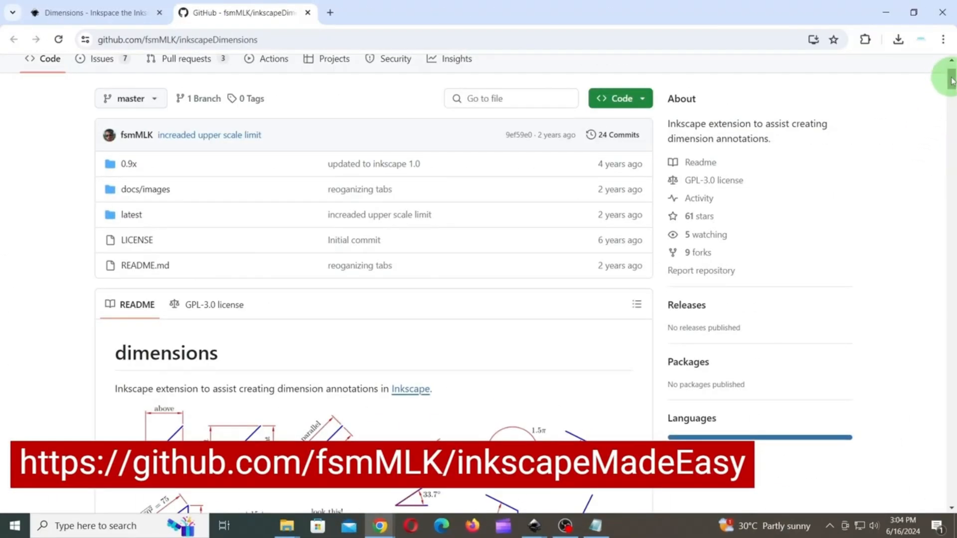
Step: Open the required inkscapeMadeEasy repository from the README requirements and download its ZIP archive into the Inkscape Extensions folder
drag(951, 79, 951, 114)
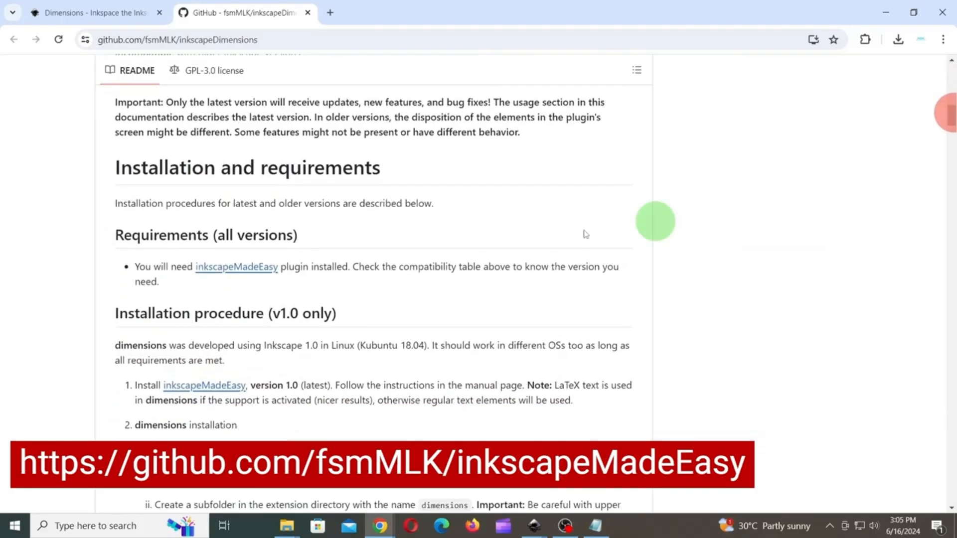
right_click(254, 271)
click(279, 283)
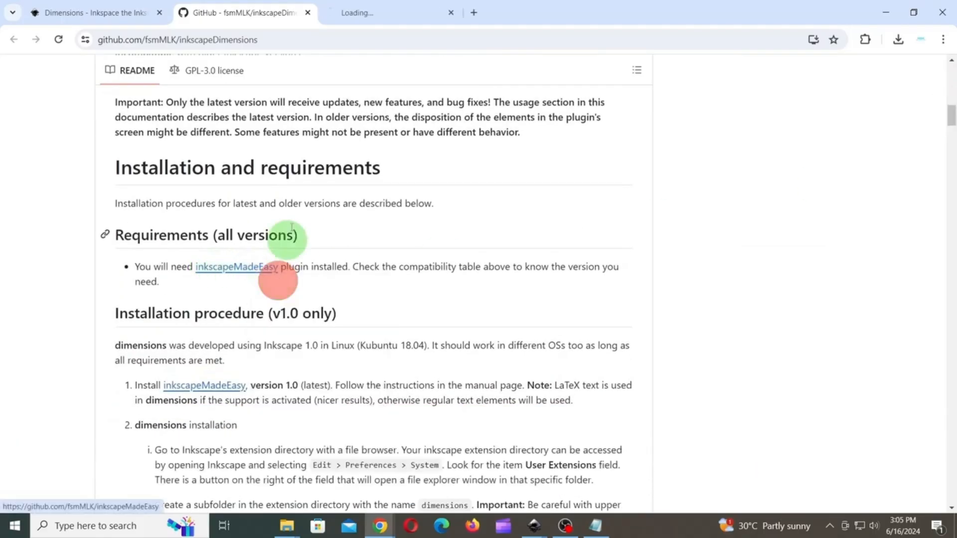
click(364, 12)
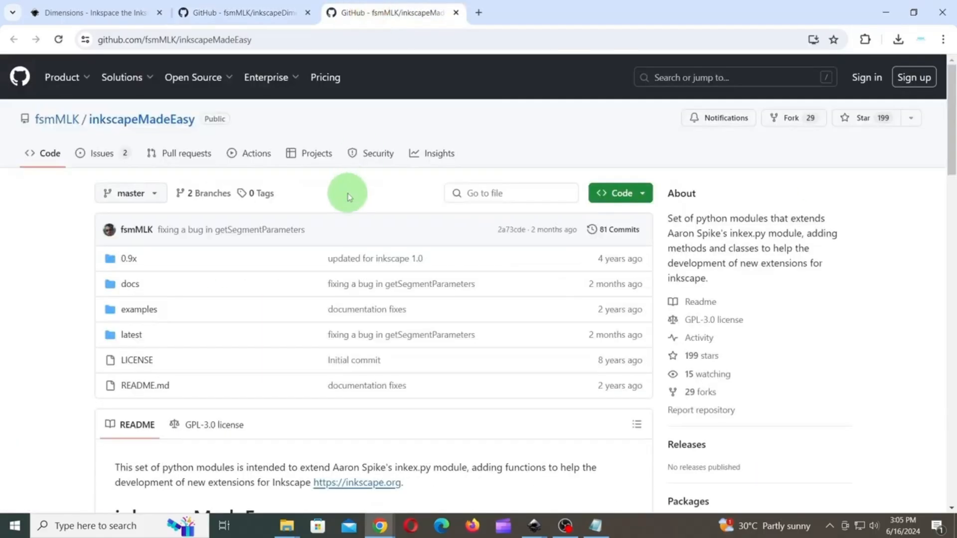
click(634, 194)
click(466, 367)
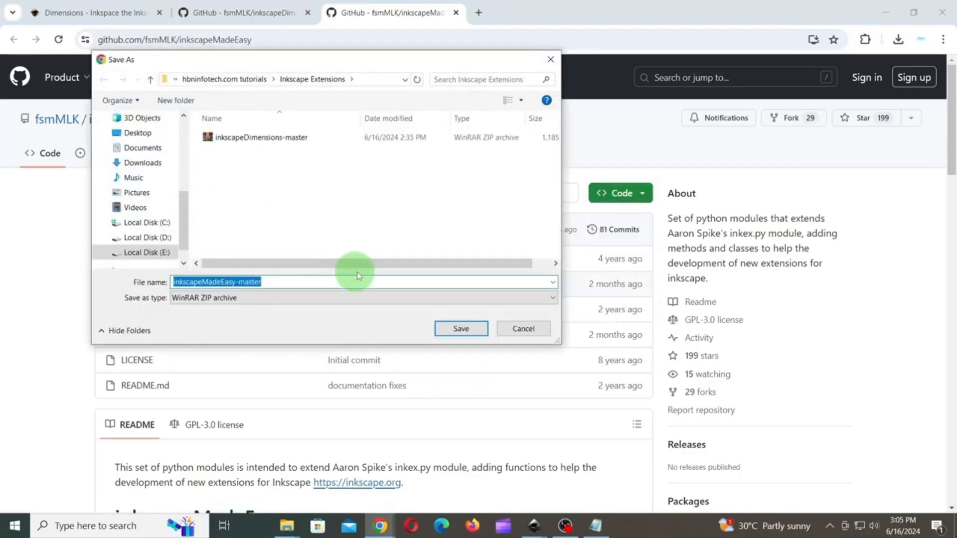
click(468, 327)
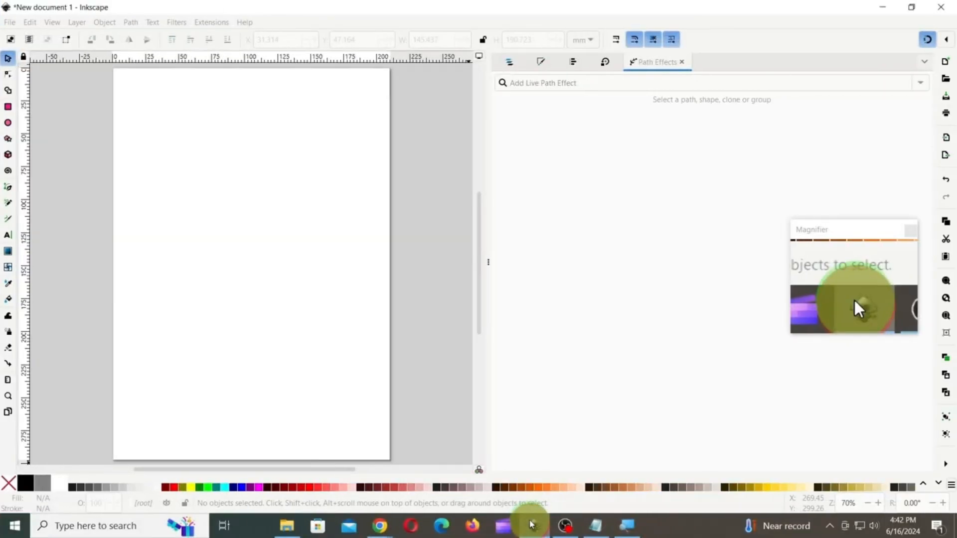
Step: Switch to Inkscape and open the user extensions folder from the System preferences
click(30, 22)
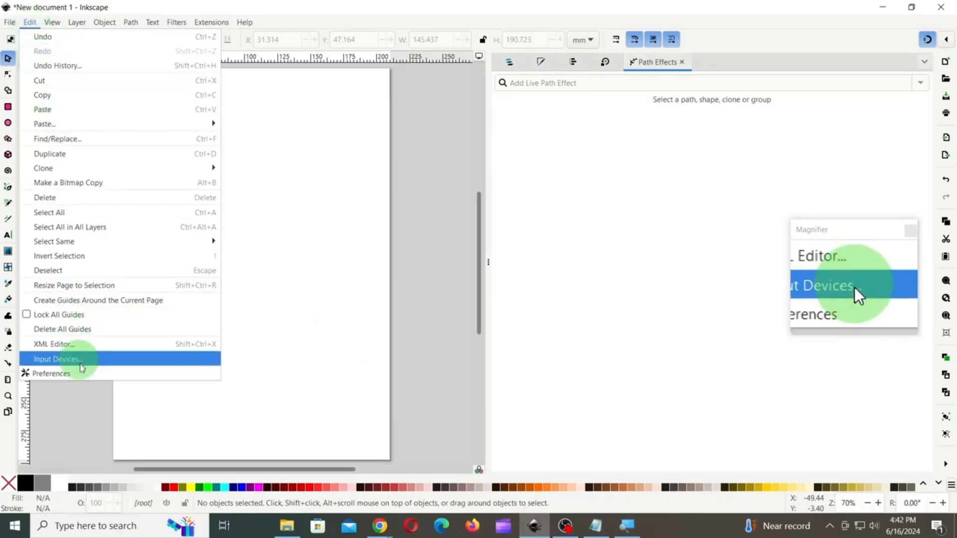
click(67, 374)
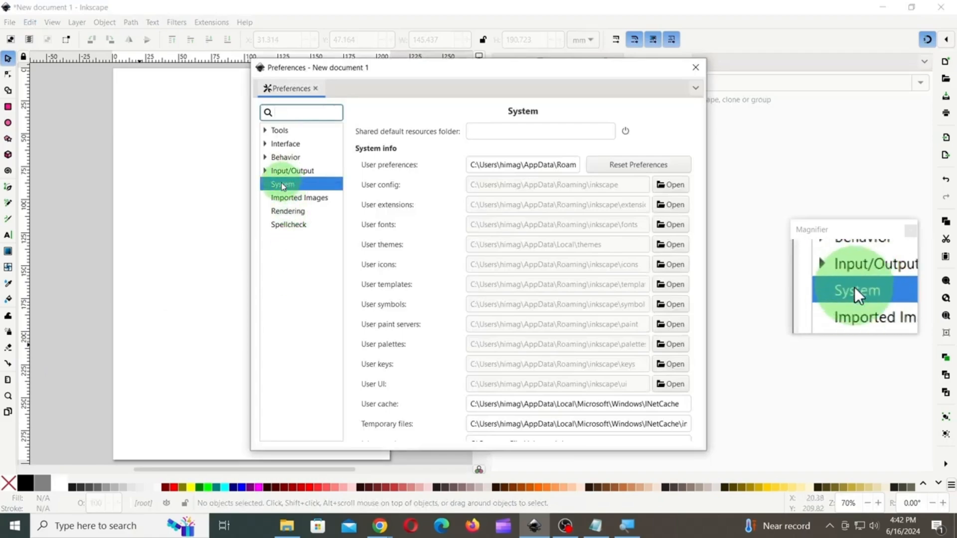
click(283, 184)
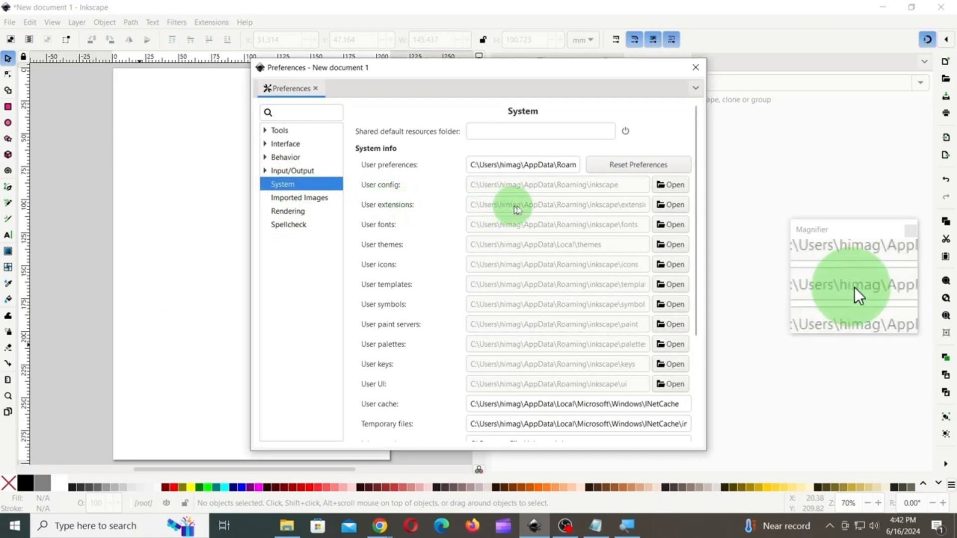
click(678, 207)
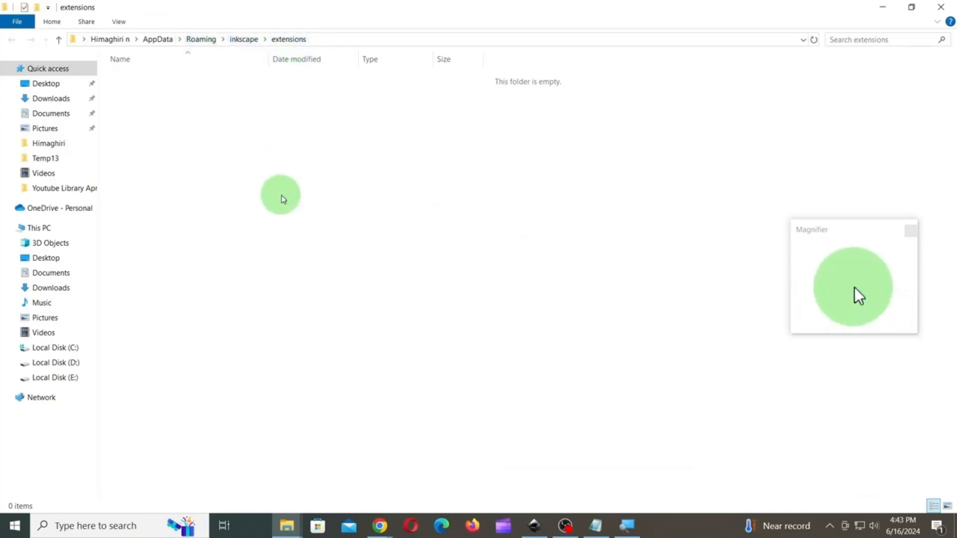
Step: Extract the inkscapeMadeEasy-master archive within the Inkscape Extensions download folder, using the default extraction options
mouse_move(287, 524)
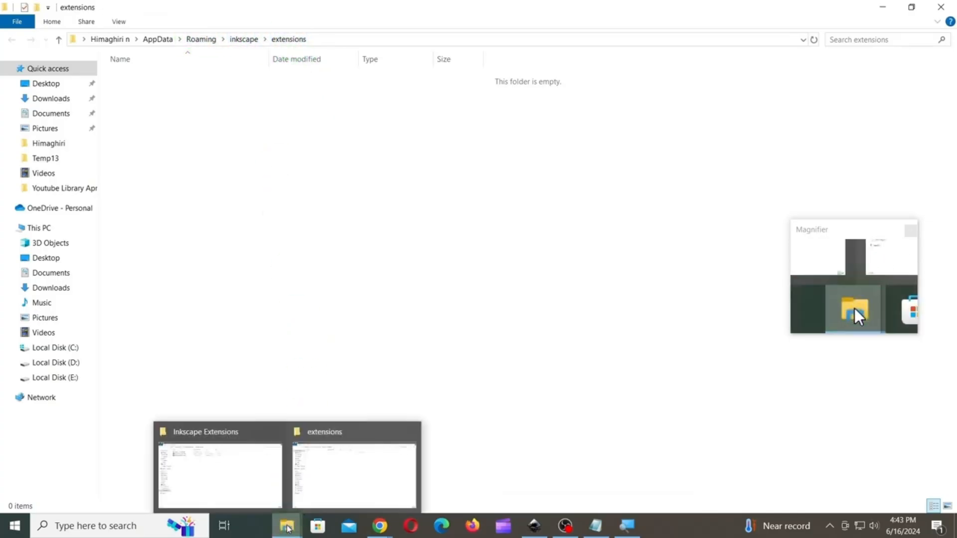
click(269, 506)
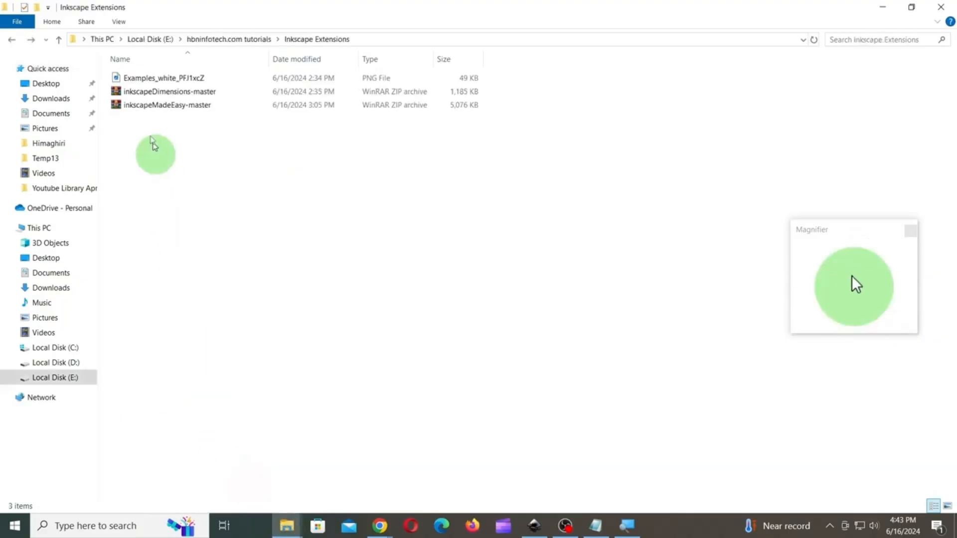
click(135, 105)
right_click(135, 105)
click(182, 156)
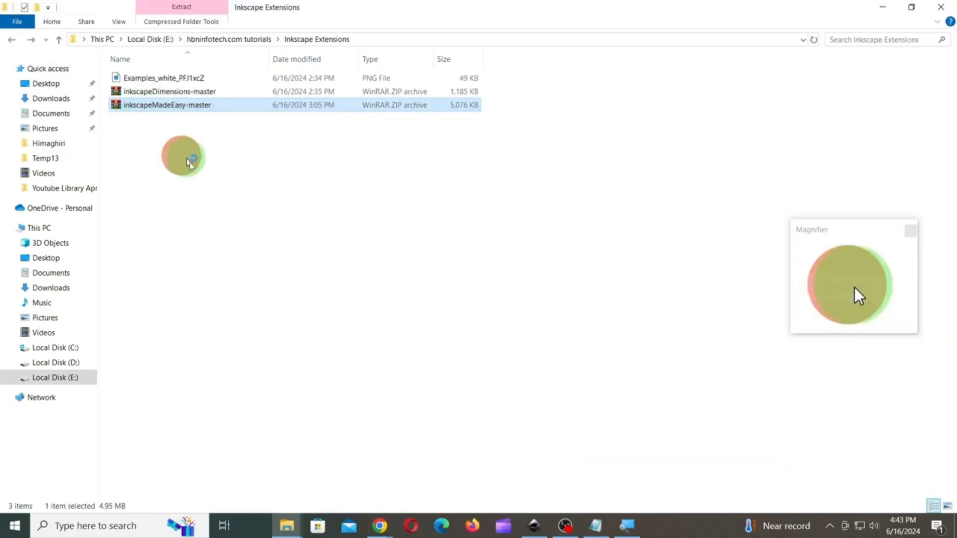
click(512, 400)
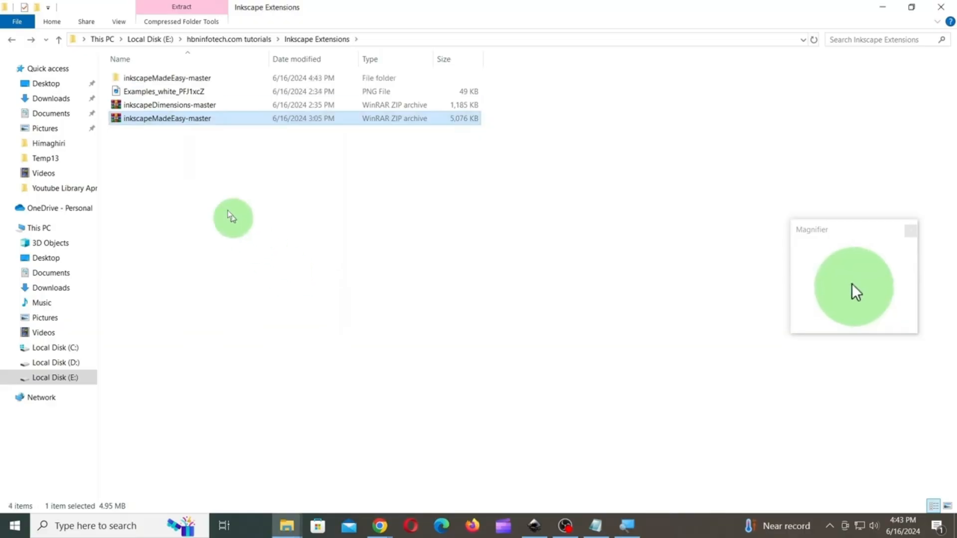
Step: Extract the inkscapeDimensions-master archive into its own folder with the default extraction options
right_click(184, 108)
click(219, 158)
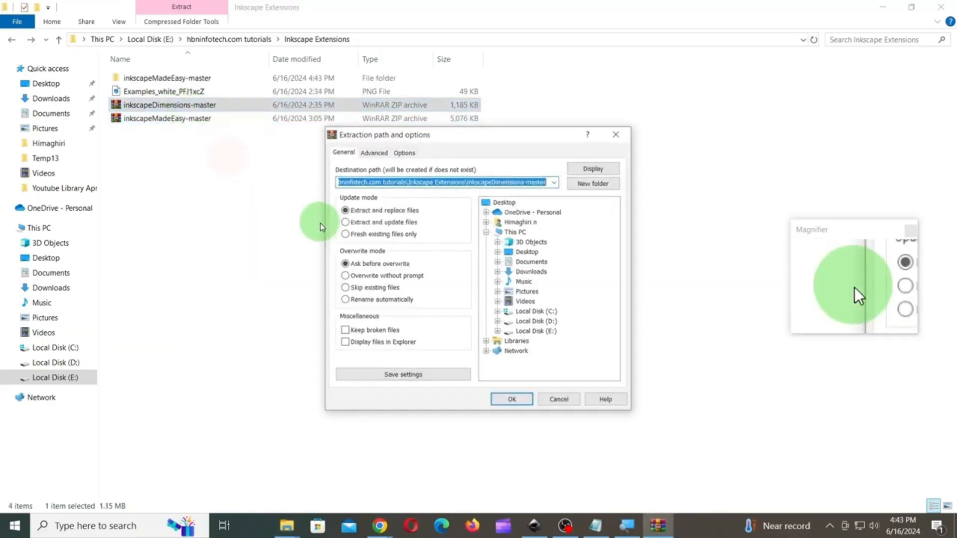
click(505, 401)
Step: Create a folder named inkscapeMadeEasy in Inkscape's extensions directory, following the folder structure given in the inkscapeDimensions README
key(alt+Tab)
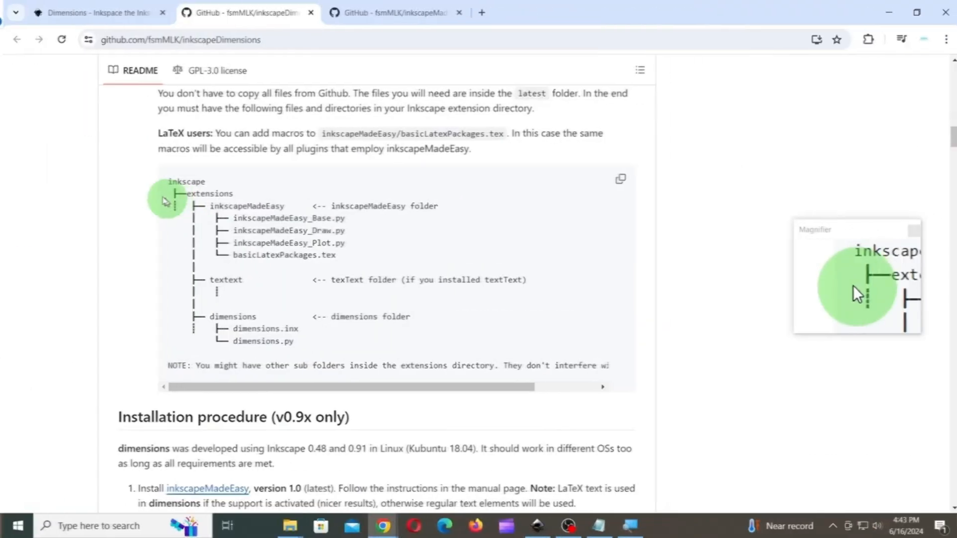
mouse_move(165, 186)
mouse_down()
mouse_move(188, 182)
mouse_move(271, 241)
mouse_move(361, 353)
mouse_up()
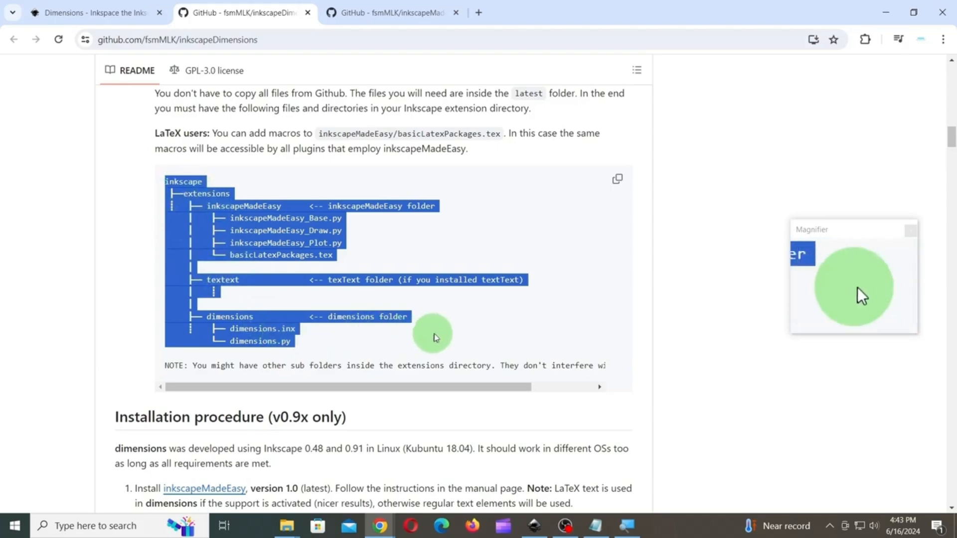
double_click(244, 206)
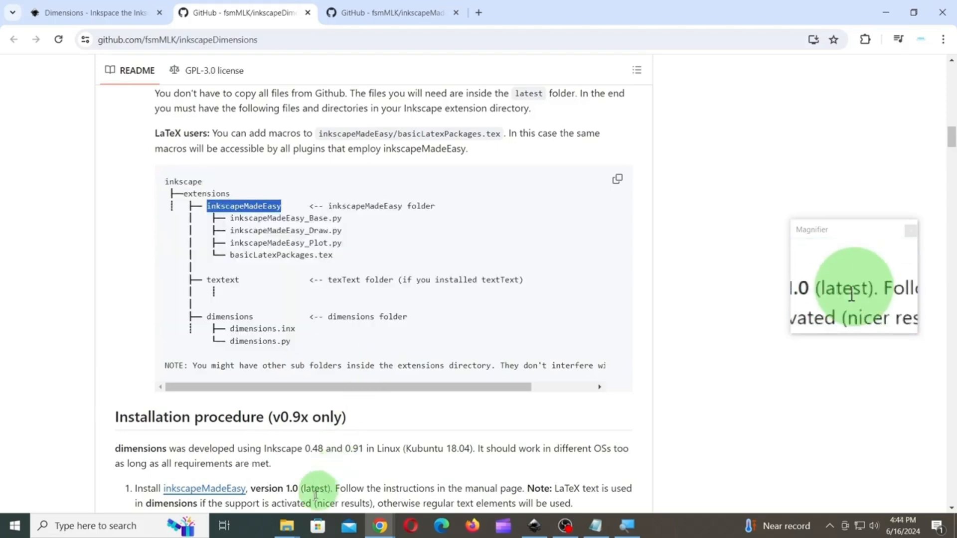
mouse_move(288, 529)
click(335, 458)
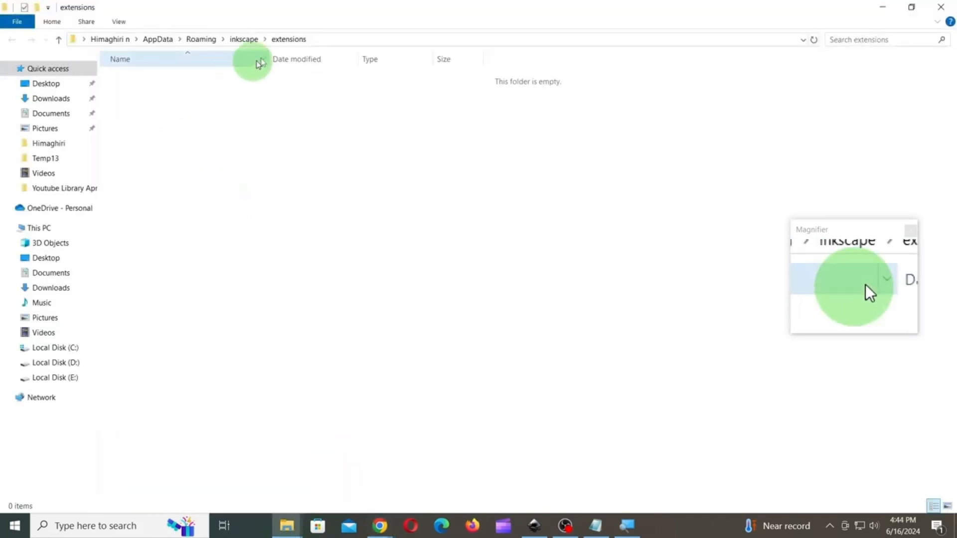
click(37, 7)
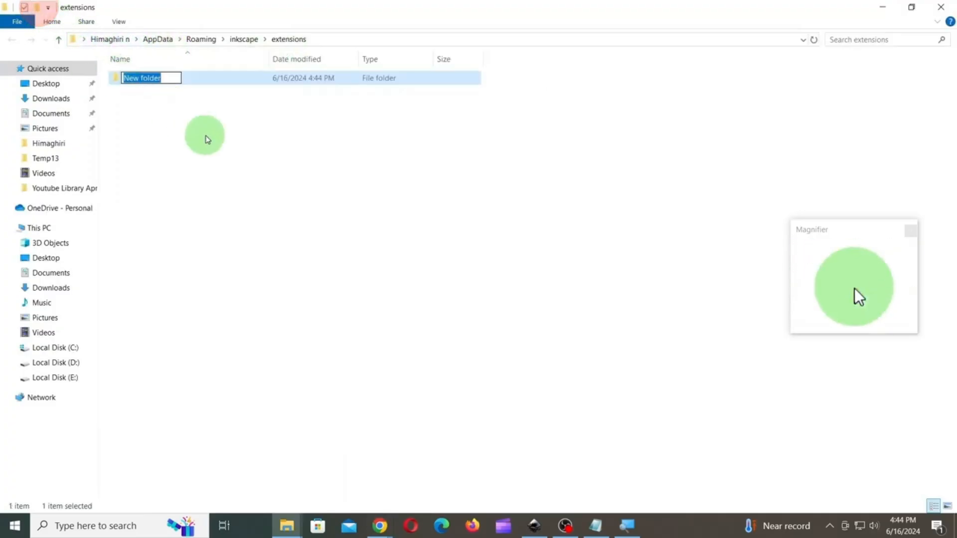
right_click(152, 78)
click(177, 121)
click(305, 141)
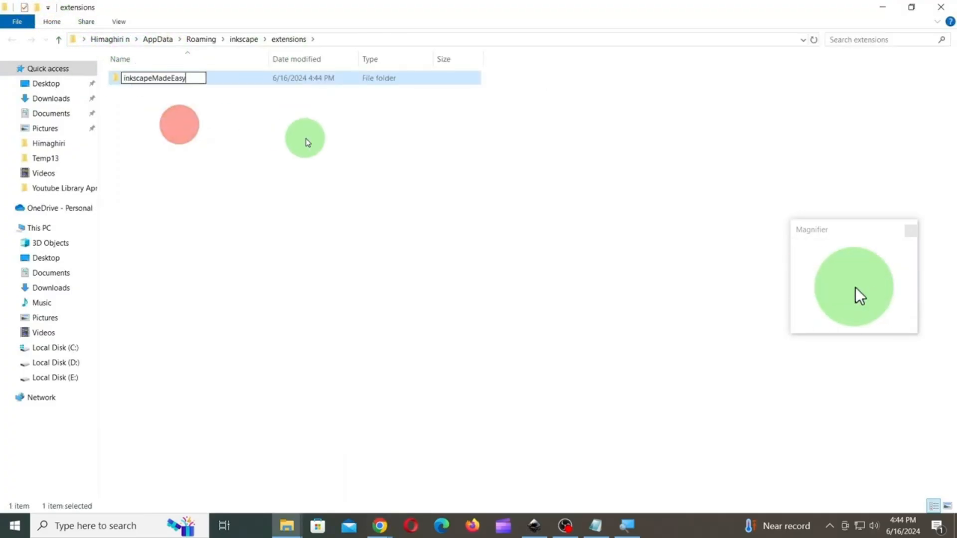
Step: Create a second folder named dimensions in the extensions directory
right_click(247, 163)
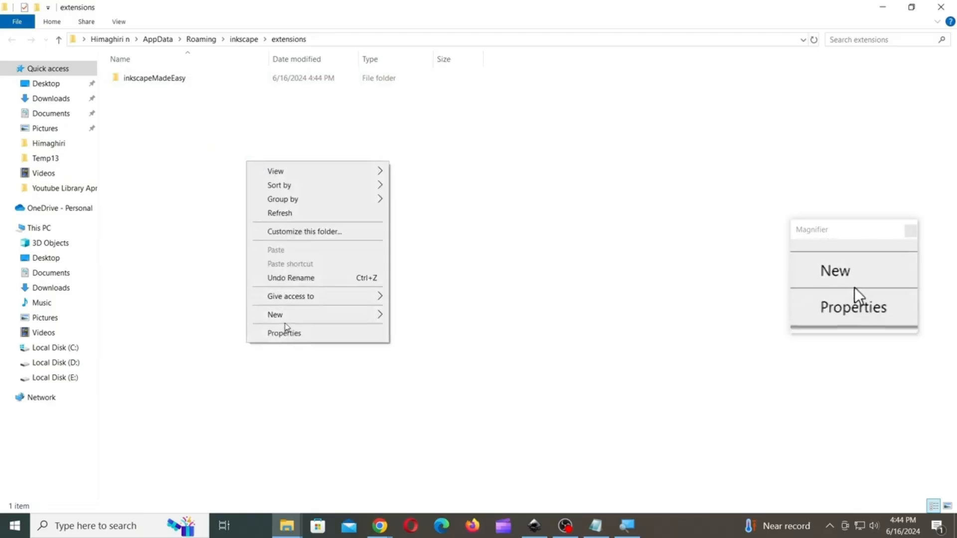
mouse_move(288, 318)
click(418, 316)
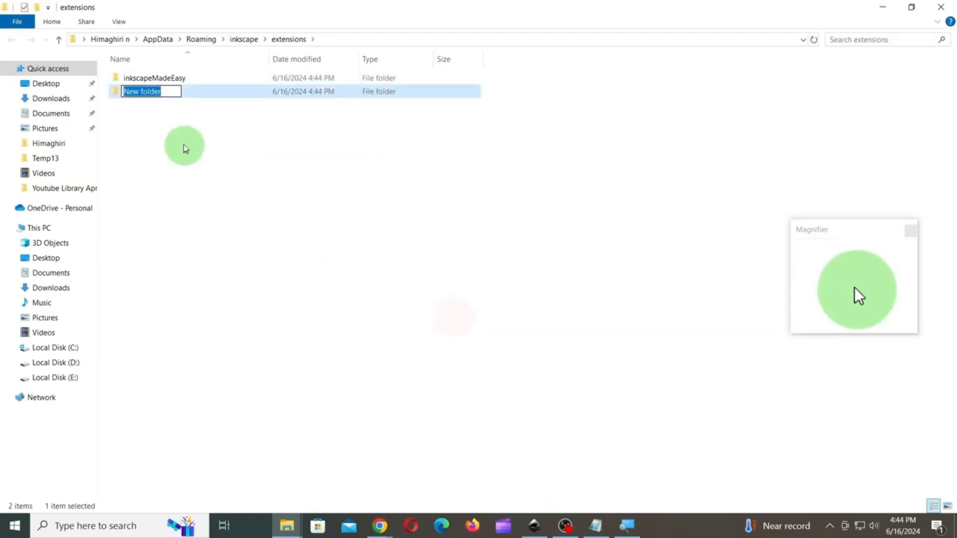
right_click(152, 92)
click(177, 135)
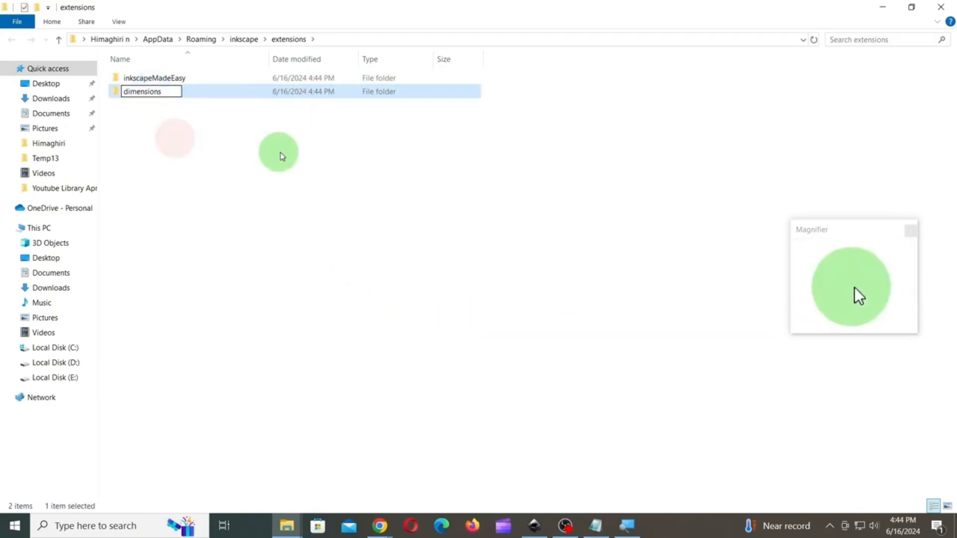
click(280, 155)
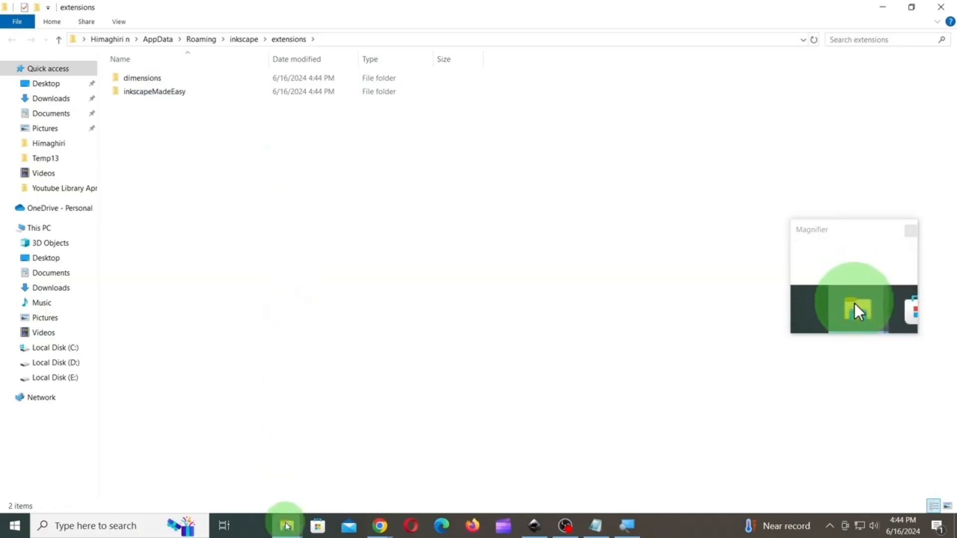
Step: Copy all four files from the latest folder of the extracted inkscapeMadeEasy-master download
mouse_move(287, 526)
click(235, 481)
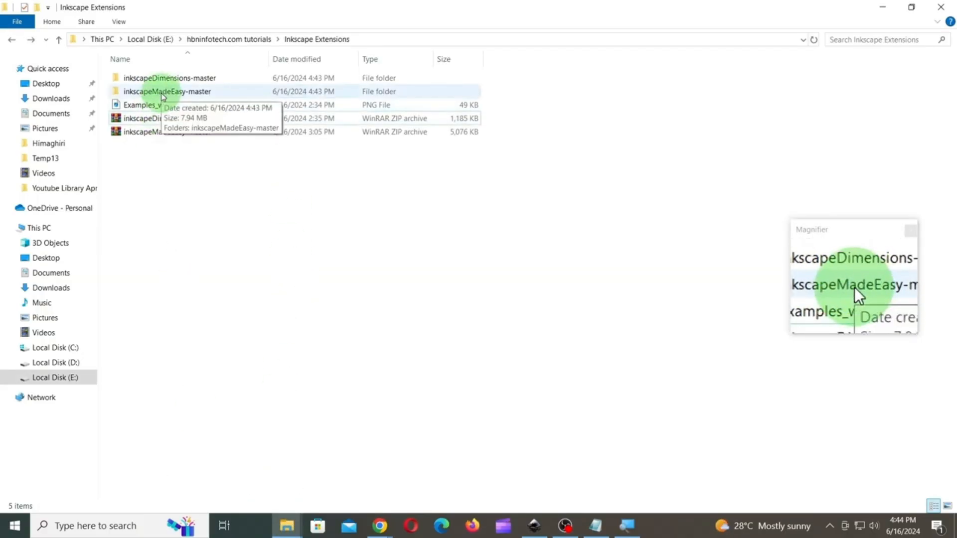
double_click(162, 95)
double_click(167, 78)
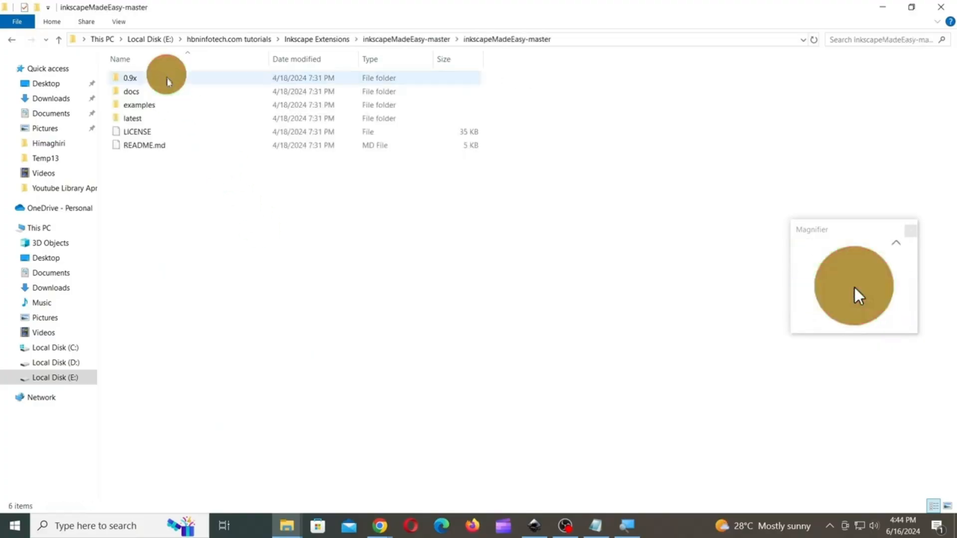
double_click(132, 119)
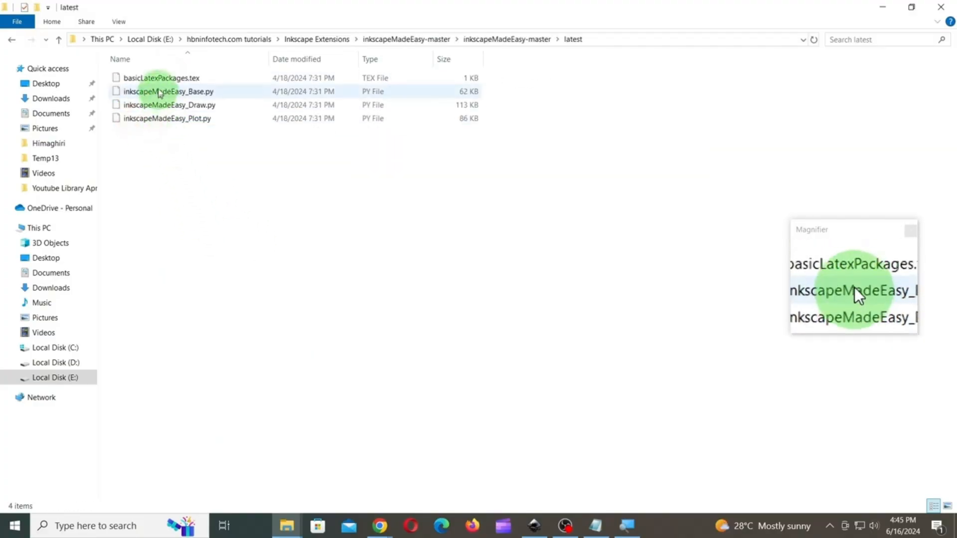
drag(179, 169, 146, 81)
right_click(155, 90)
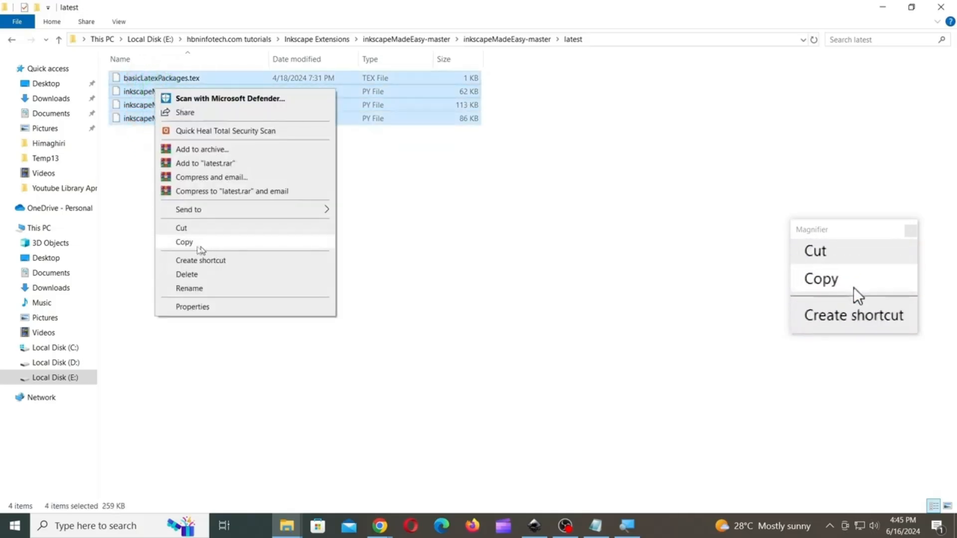
click(198, 246)
Step: Paste the four copied inkscapeMadeEasy files into the inkscapeMadeEasy folder inside Inkscape's extensions directory
mouse_move(299, 525)
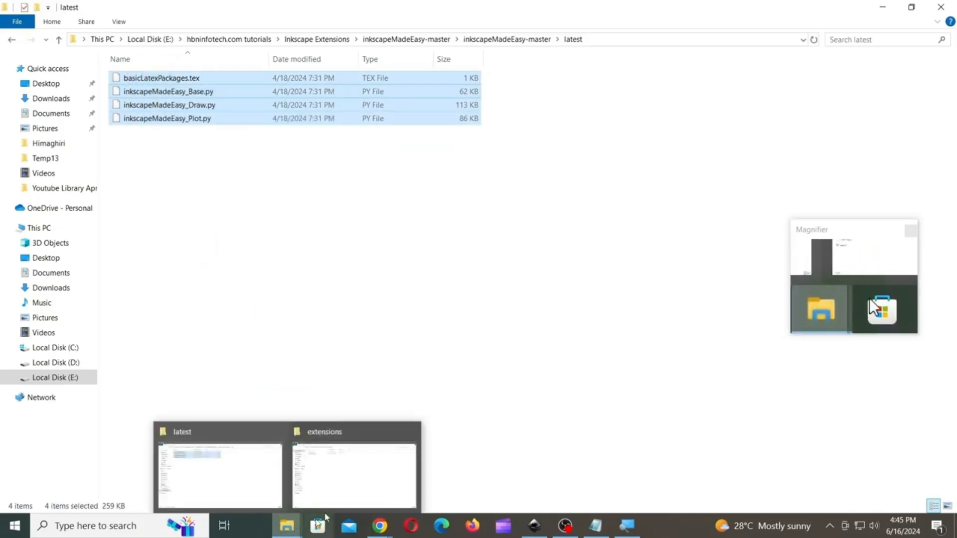
click(355, 451)
double_click(176, 92)
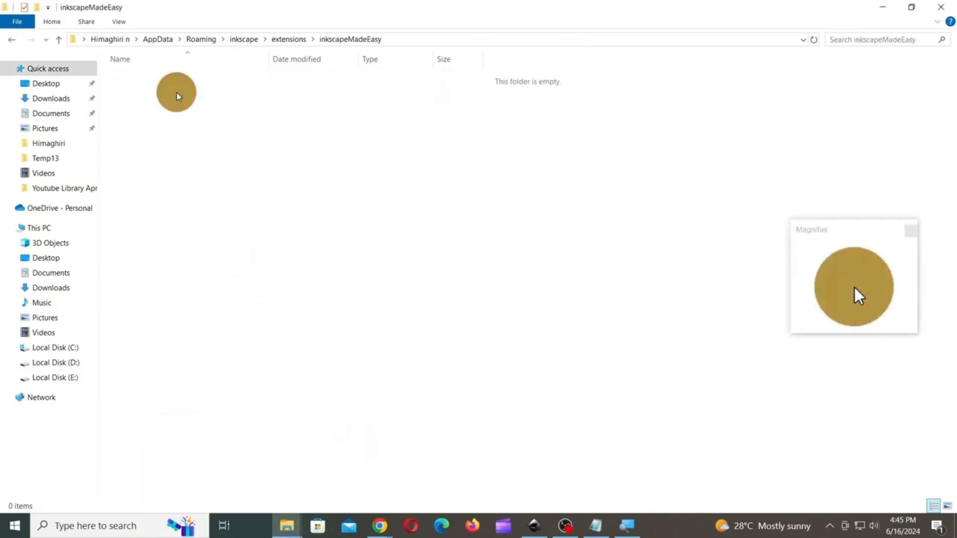
right_click(218, 101)
click(257, 190)
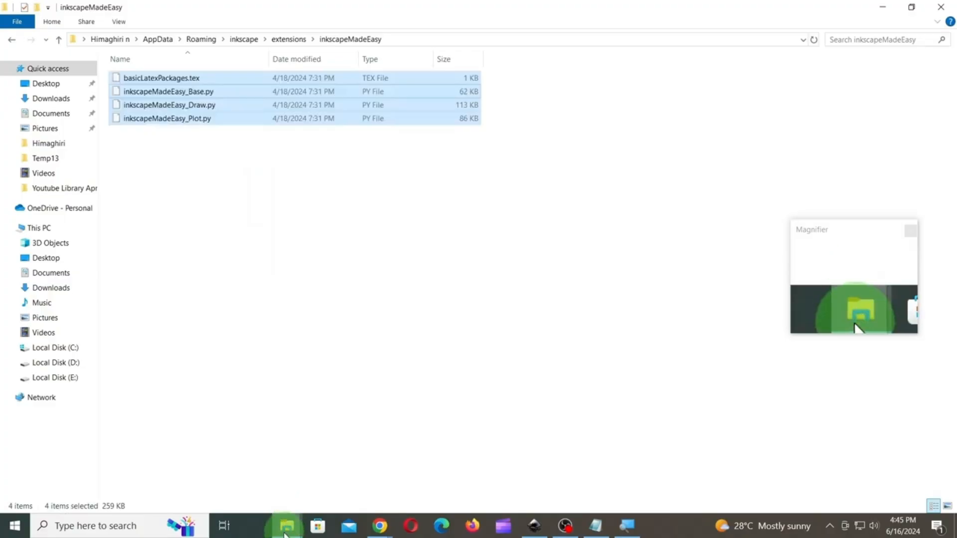
Step: Copy dimensions.inx and dimensions.py from the latest folder of the extracted inkscapeDimensions-master download
mouse_move(285, 534)
click(231, 478)
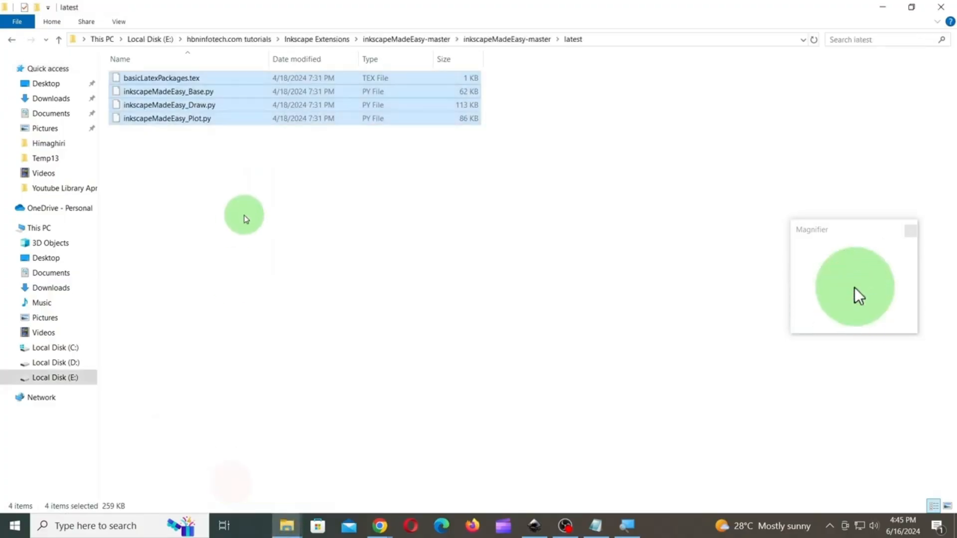
click(333, 39)
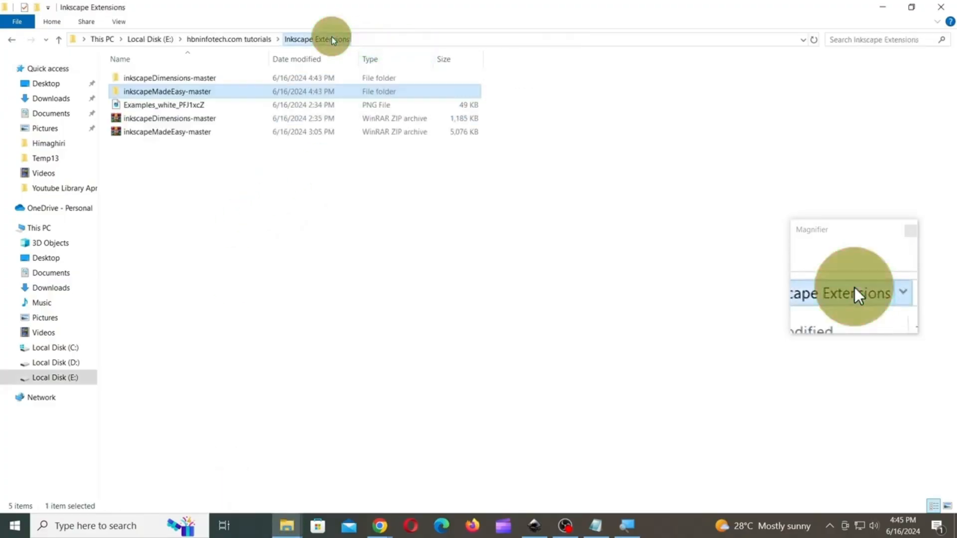
double_click(189, 78)
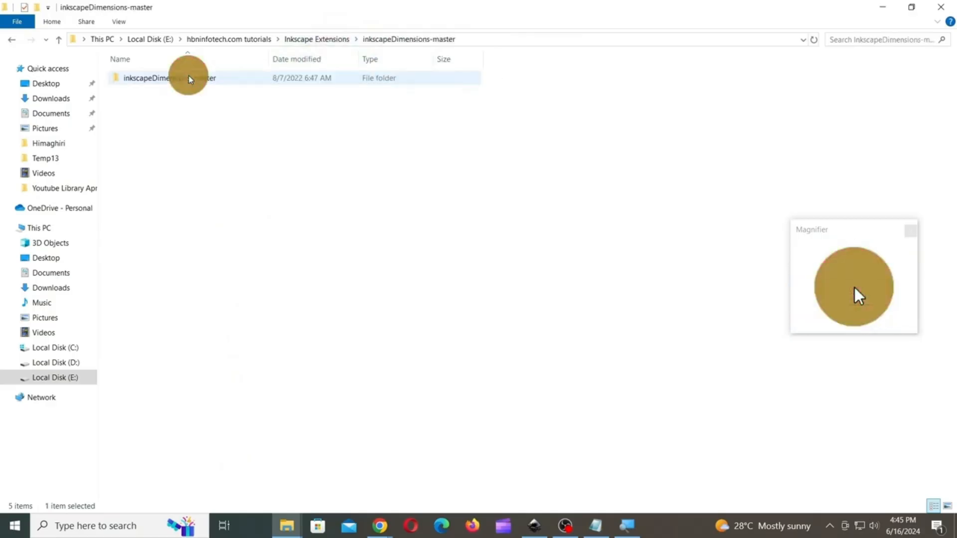
double_click(188, 78)
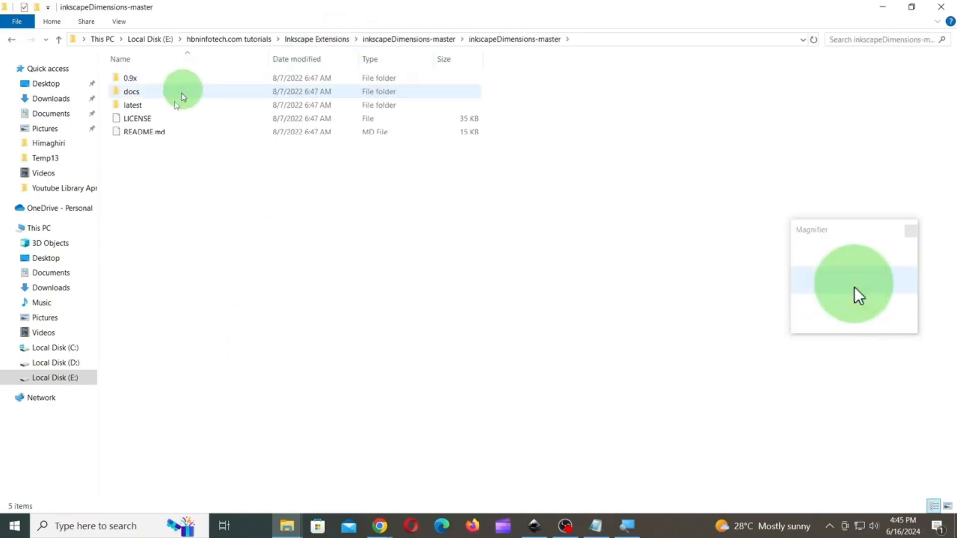
double_click(133, 105)
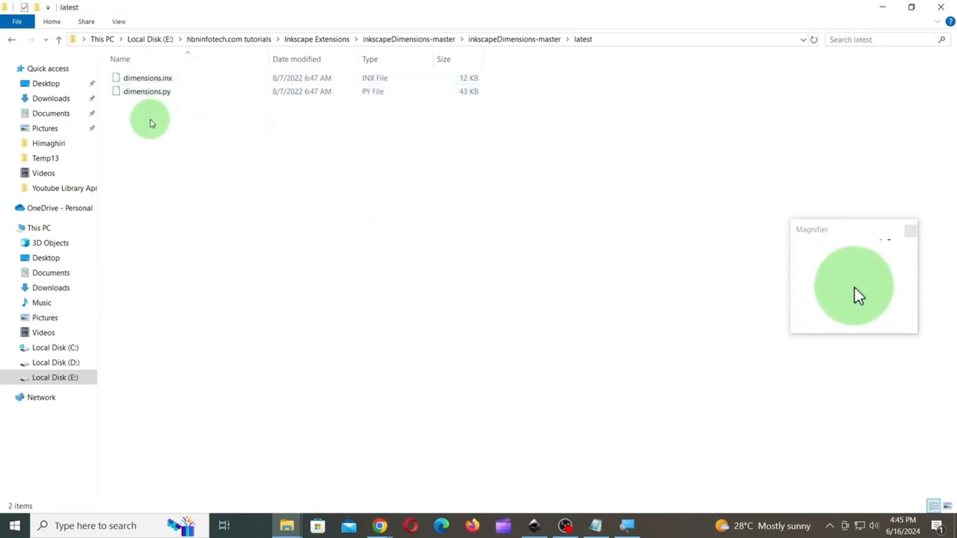
drag(151, 122, 135, 82)
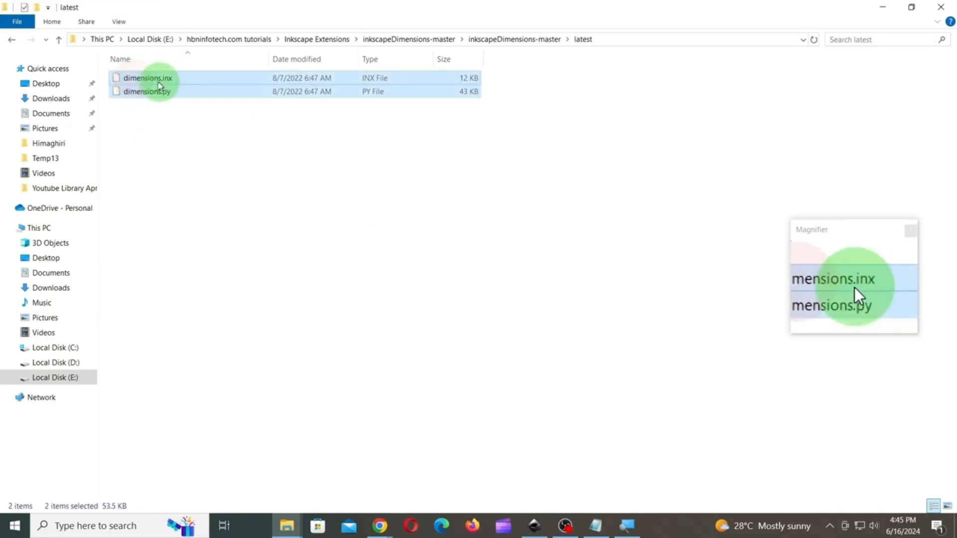
right_click(158, 82)
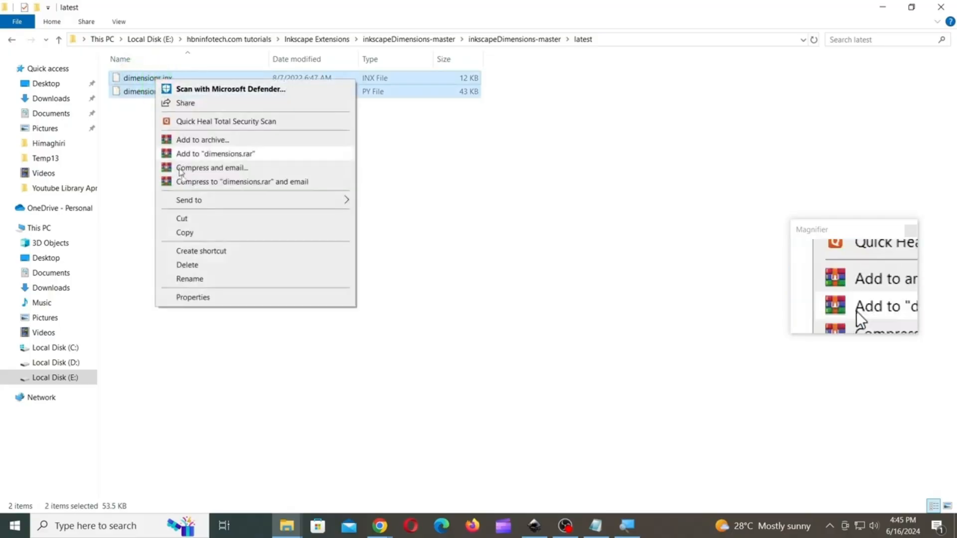
click(185, 232)
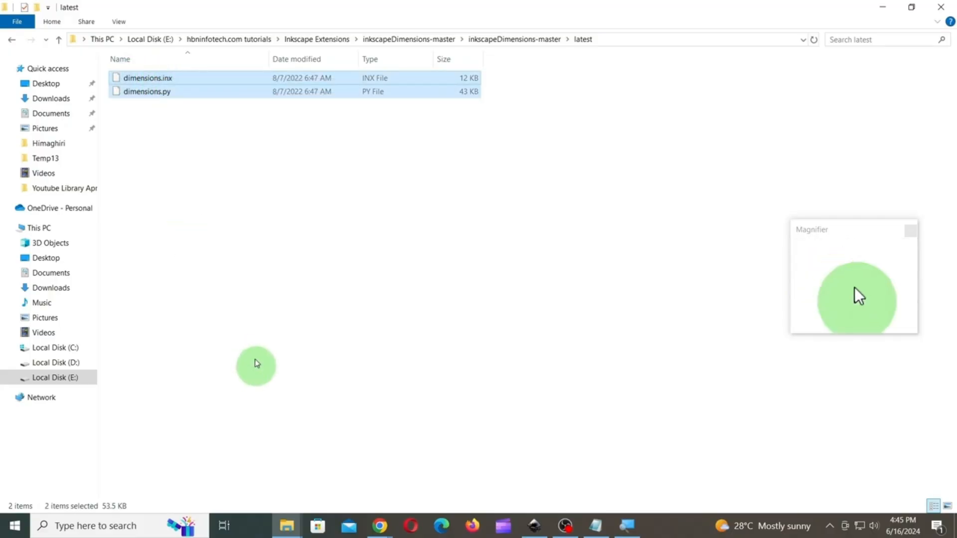
Step: Paste the two copied dimensions files into the dimensions folder inside Inkscape's extensions directory
mouse_move(287, 525)
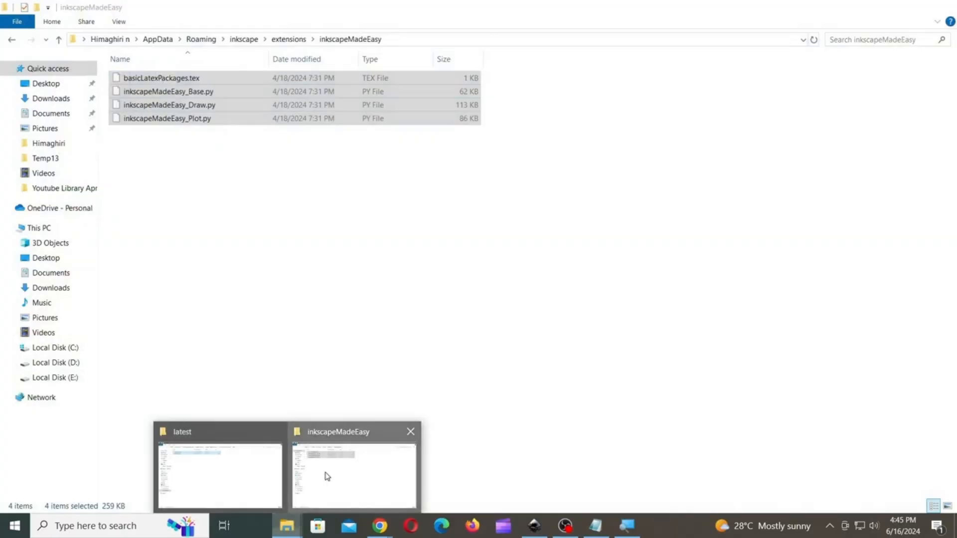
click(327, 476)
click(288, 40)
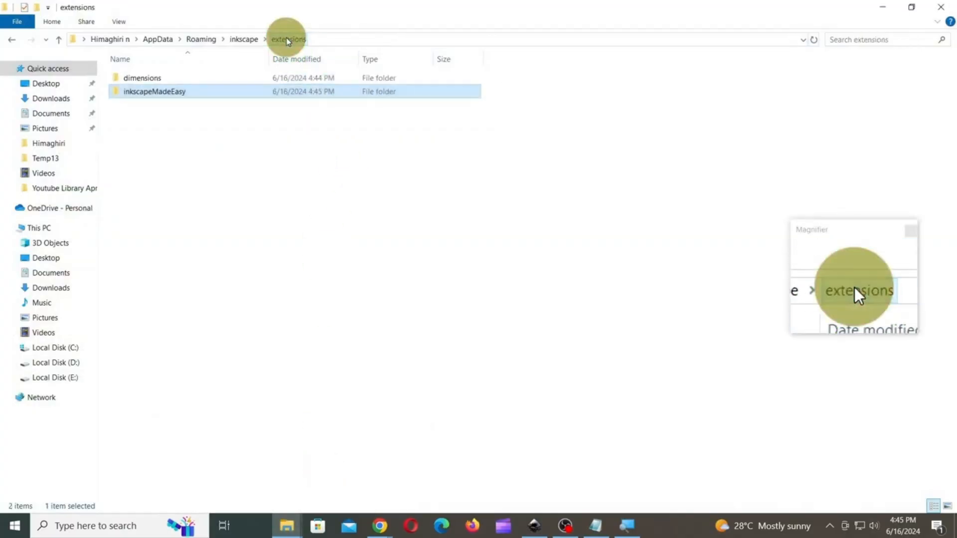
double_click(147, 78)
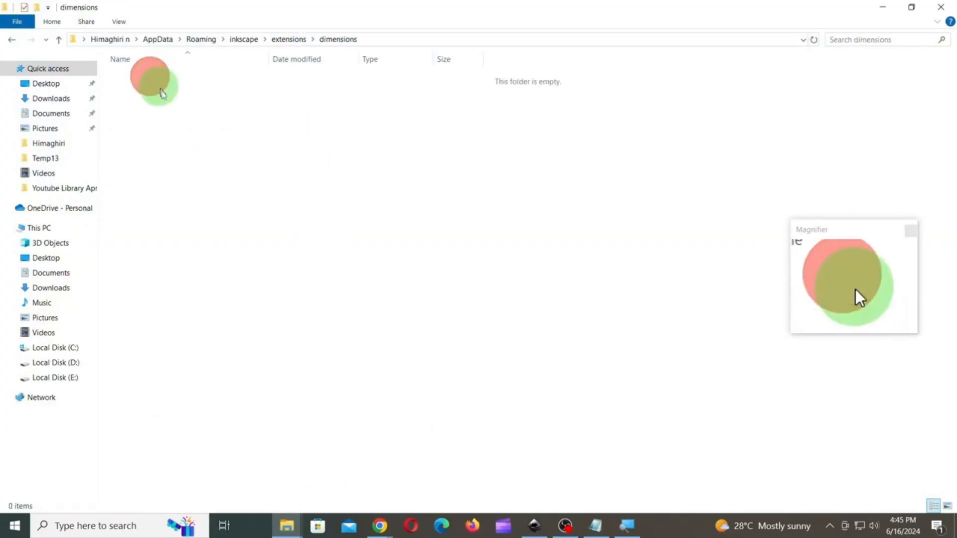
right_click(257, 144)
click(289, 229)
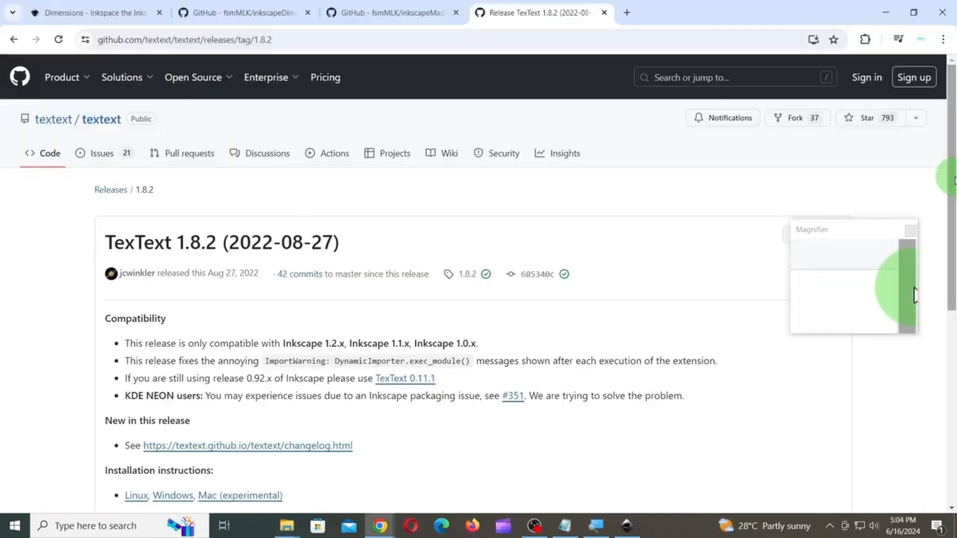
Step: Download TexText-Windows-1.8.2.zip from the TexText 1.8.2 release assets and save it in the Inkscape Extensions folder
drag(953, 180, 954, 345)
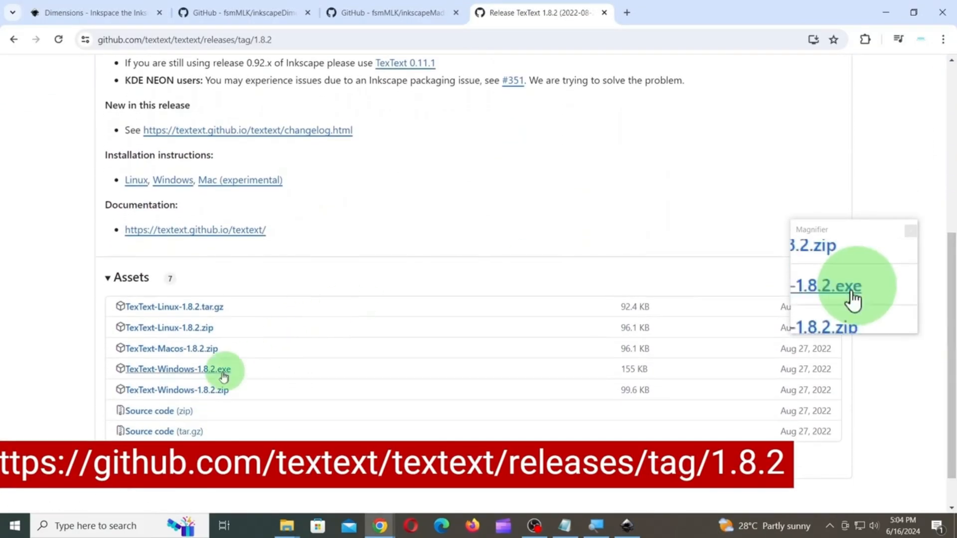
click(178, 391)
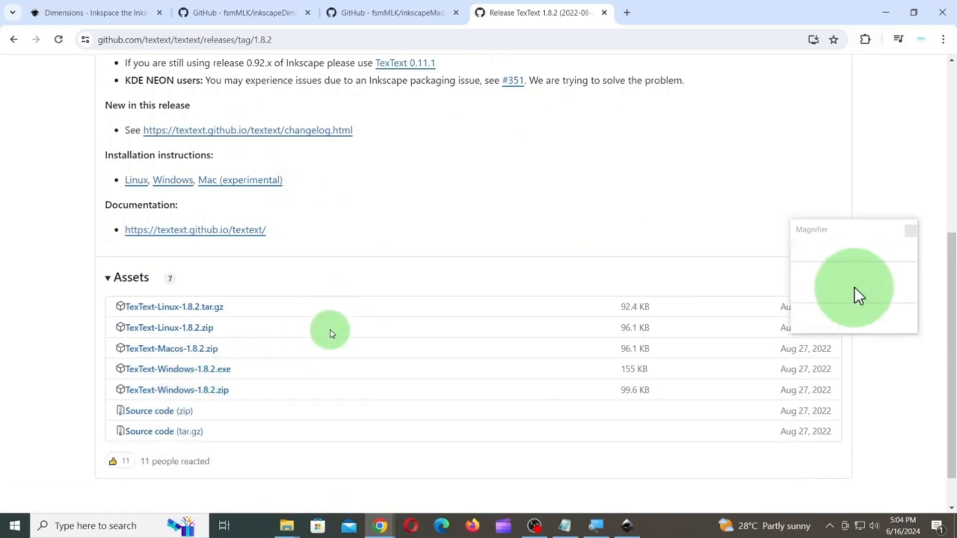
click(459, 328)
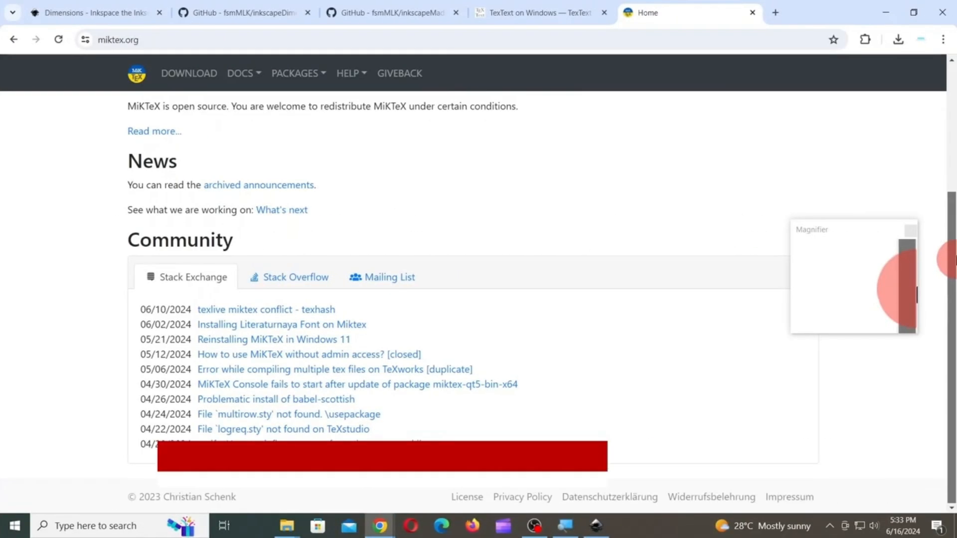
Step: Download the Windows installer basic-miktex-24.1-x64.exe from the MiKTeX site and save it in the Inkscape Extensions folder
drag(956, 259, 953, 116)
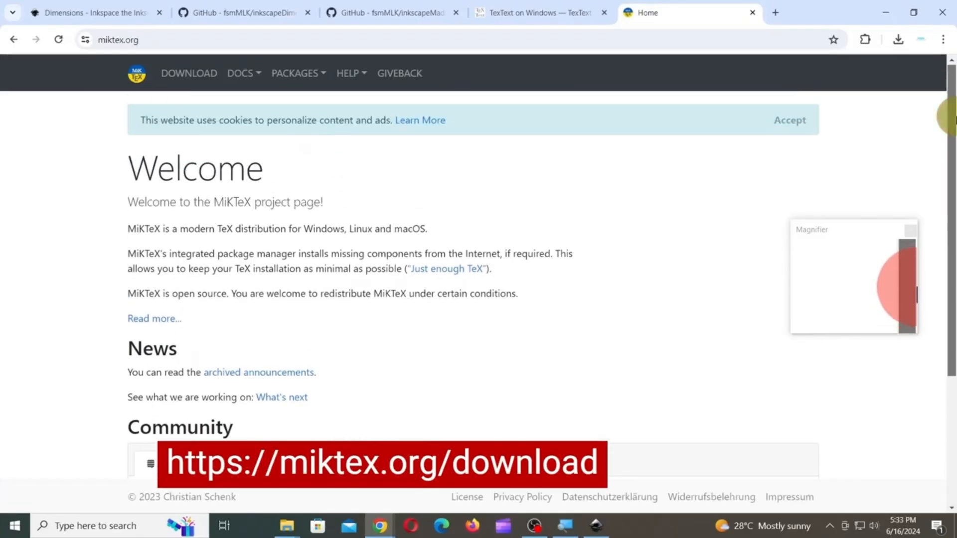
click(180, 77)
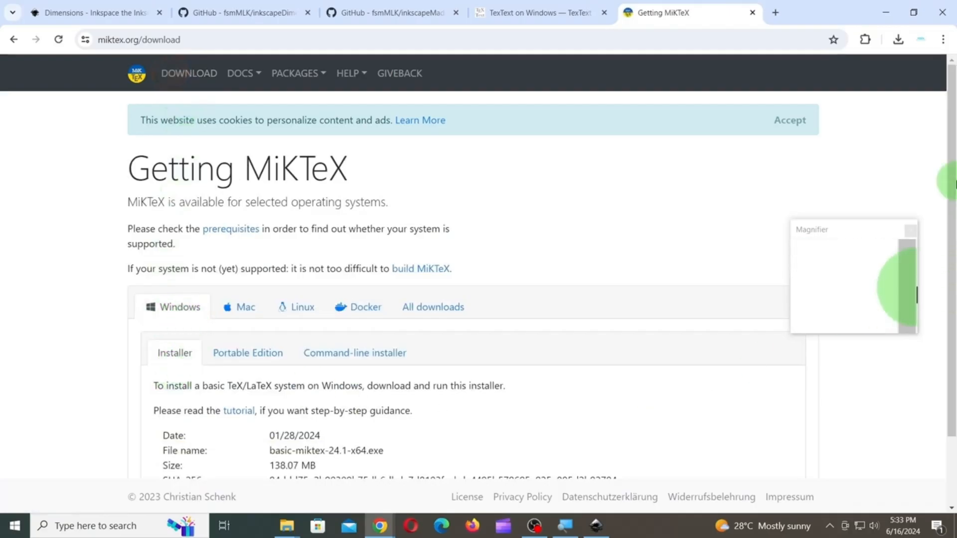
drag(950, 196, 950, 269)
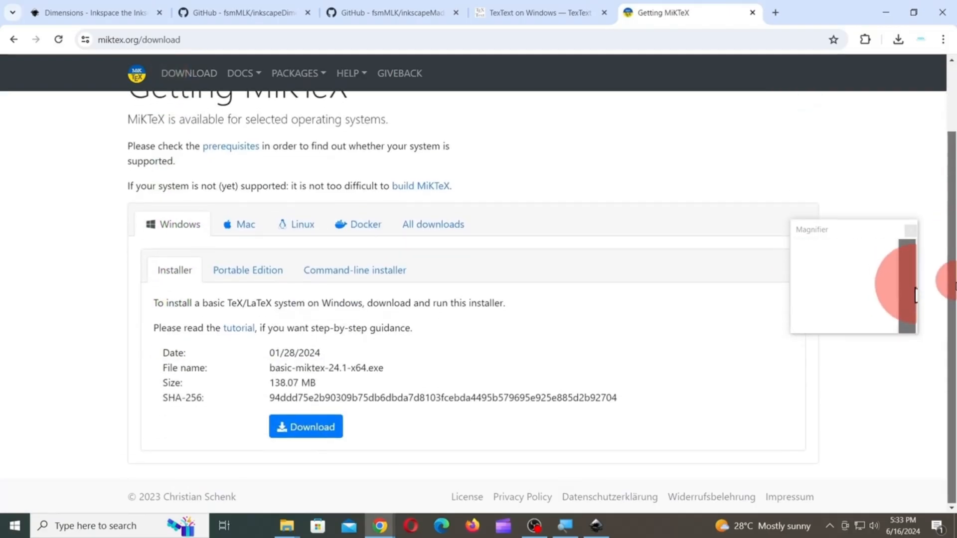
click(296, 429)
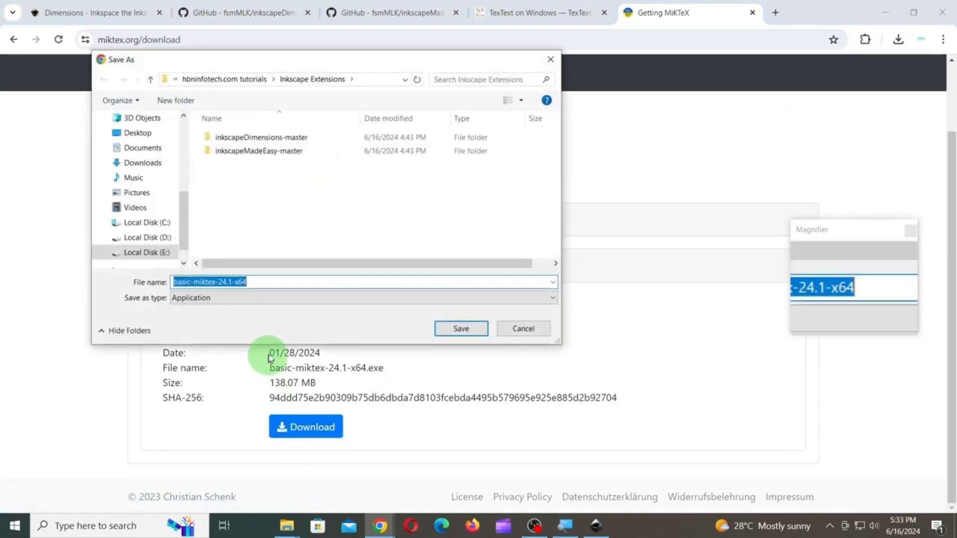
click(454, 328)
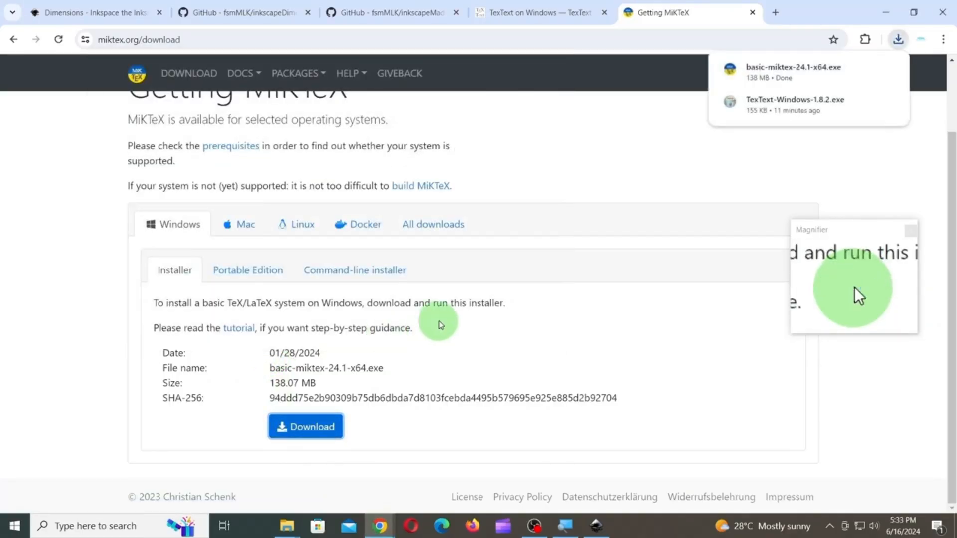
Step: Run the basic-miktex-24.1-x64 installer from the Inkscape Extensions folder and accept the MiKTeX copying conditions
mouse_move(287, 528)
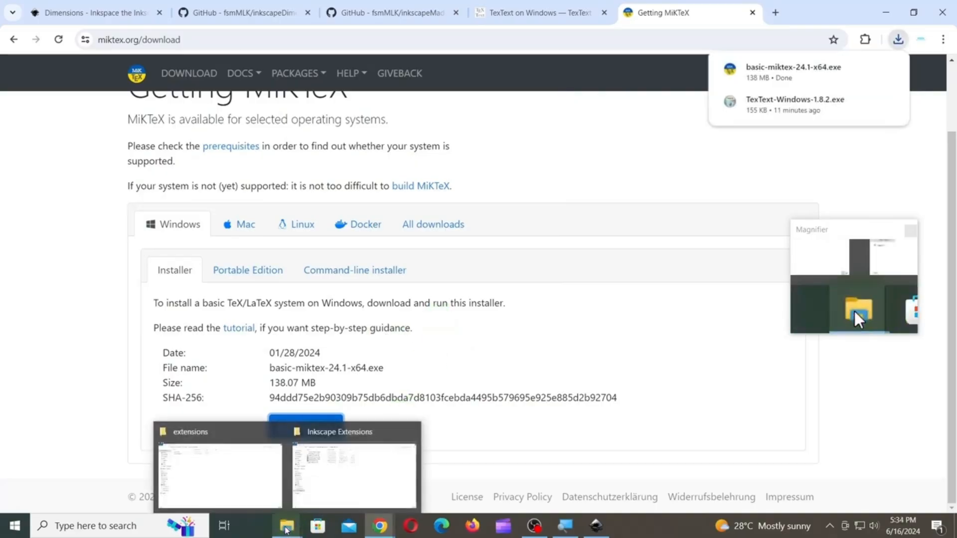
click(316, 481)
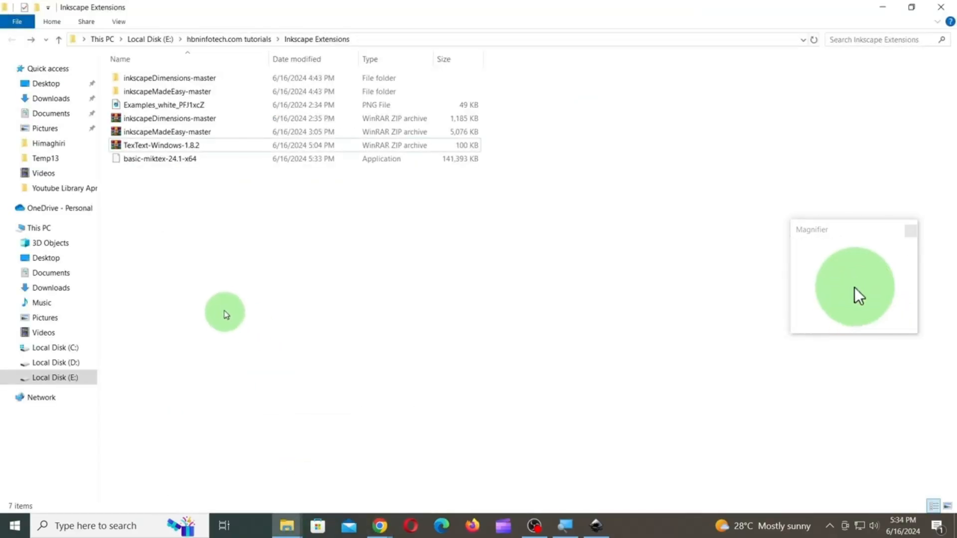
click(126, 163)
double_click(125, 163)
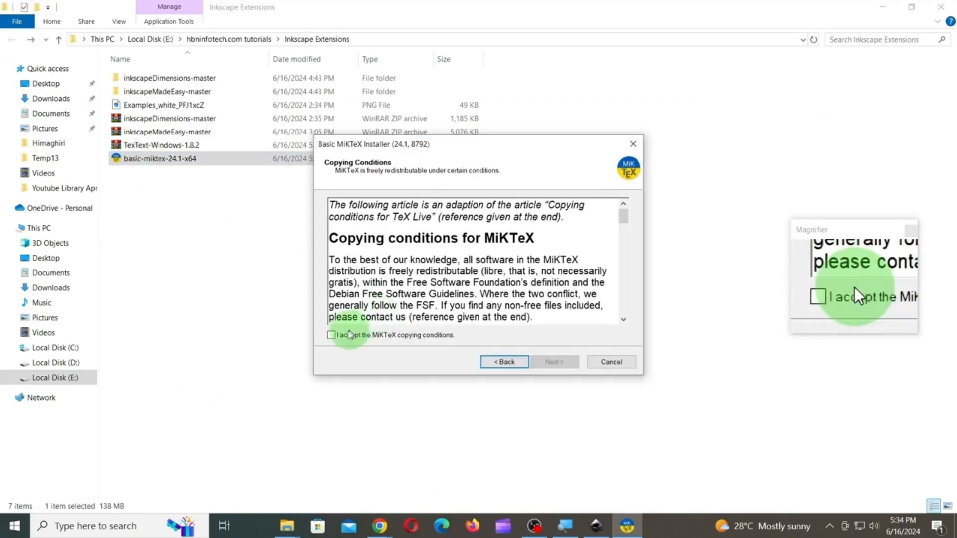
click(332, 335)
click(554, 361)
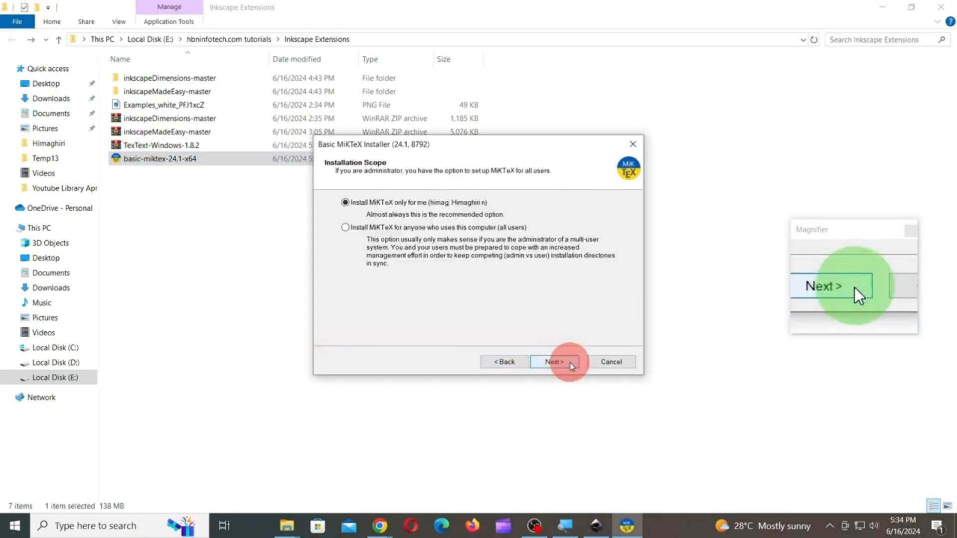
Step: Start installing MiKTeX only for the current user in the default directory, with A4 paper and missing packages set to Ask me first
click(570, 363)
click(570, 363)
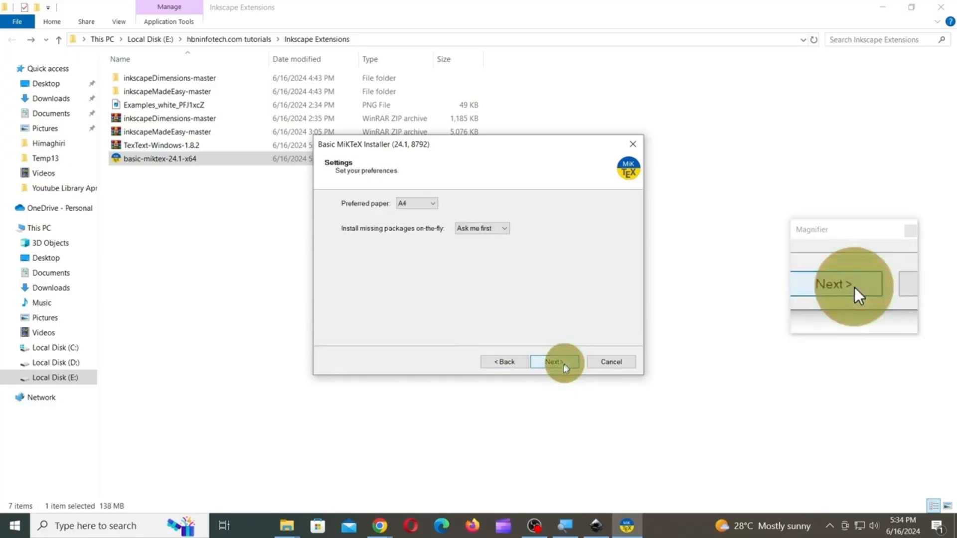
click(563, 363)
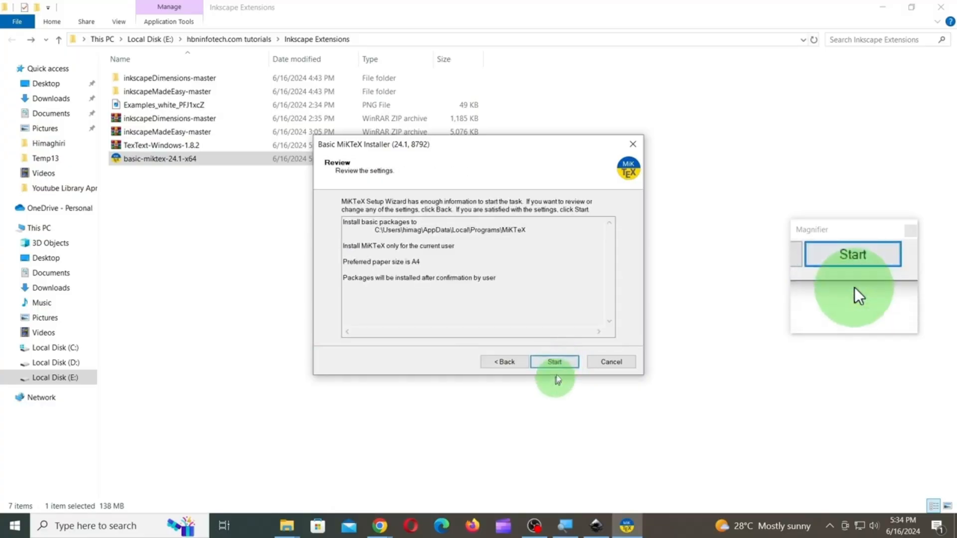
click(568, 364)
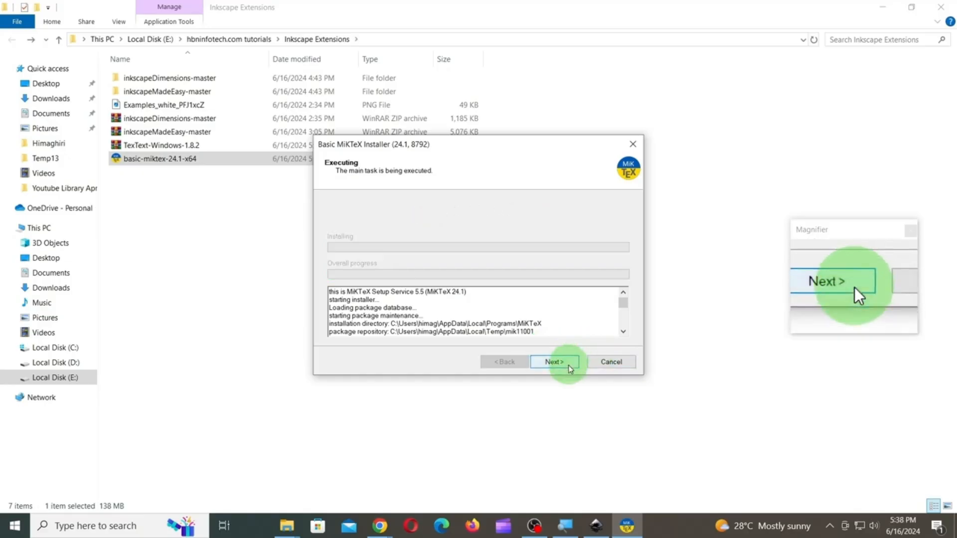
Step: Finish the MiKTeX setup wizard, leaving Check for updates now enabled
click(569, 363)
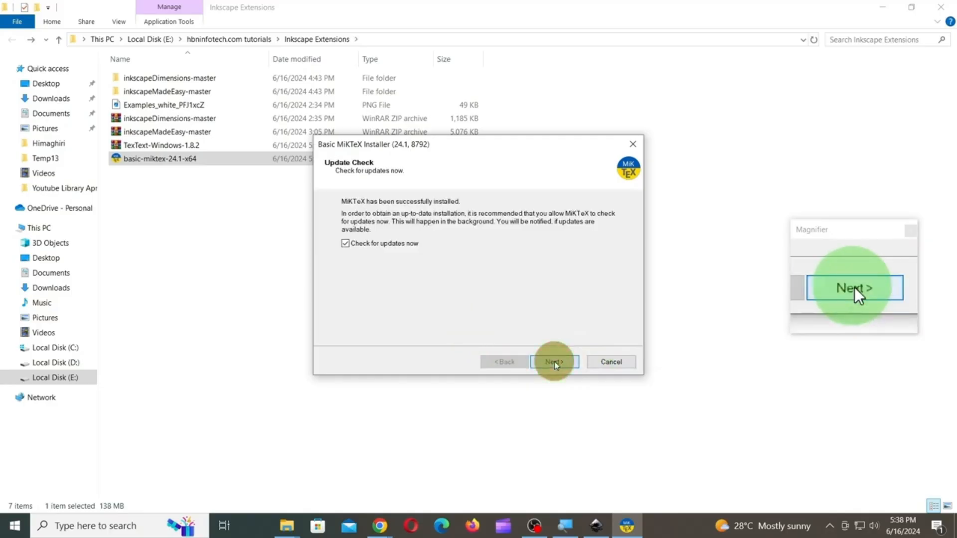
click(554, 362)
click(562, 363)
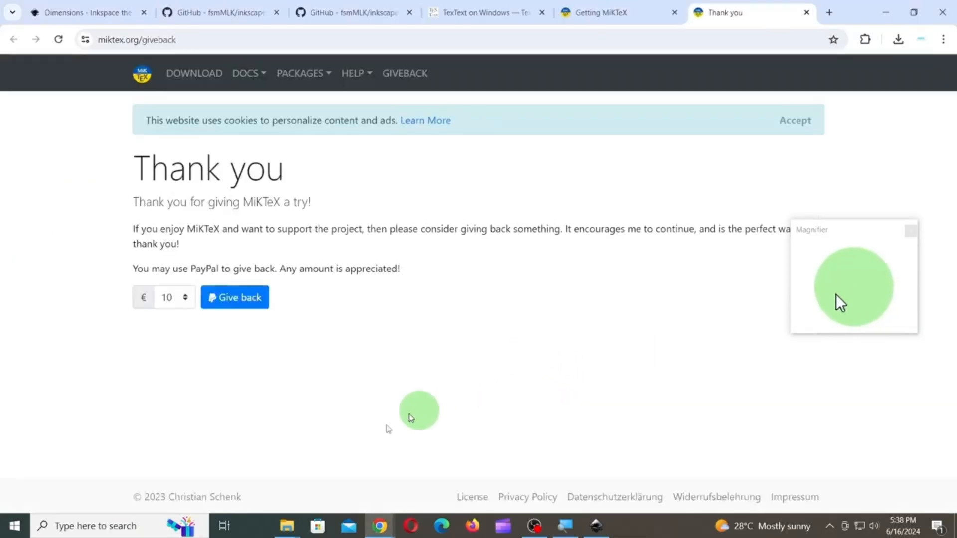
Step: Extract the TexText-Windows-1.8.2 archive into its own folder inside the Inkscape Extensions folder
mouse_move(286, 527)
click(354, 476)
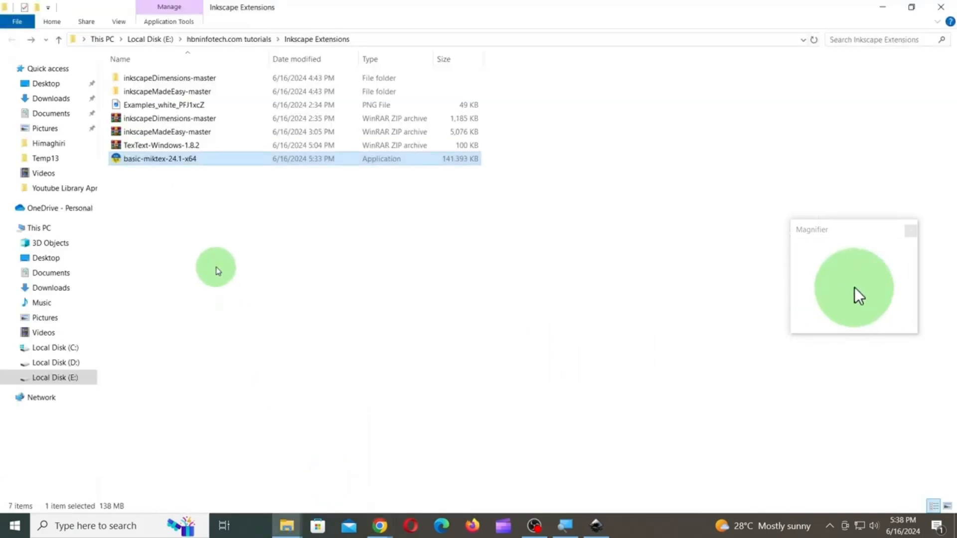
click(134, 147)
right_click(134, 148)
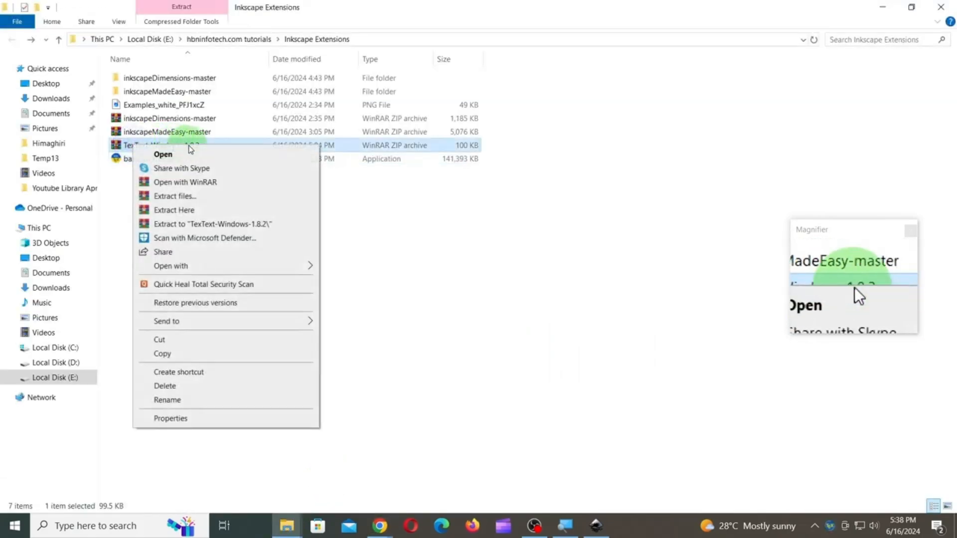
click(177, 196)
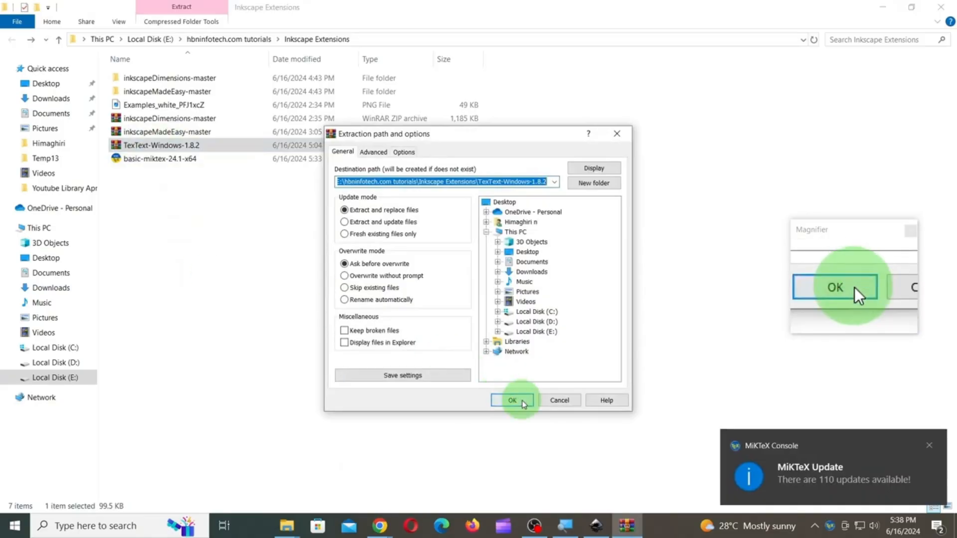
click(514, 401)
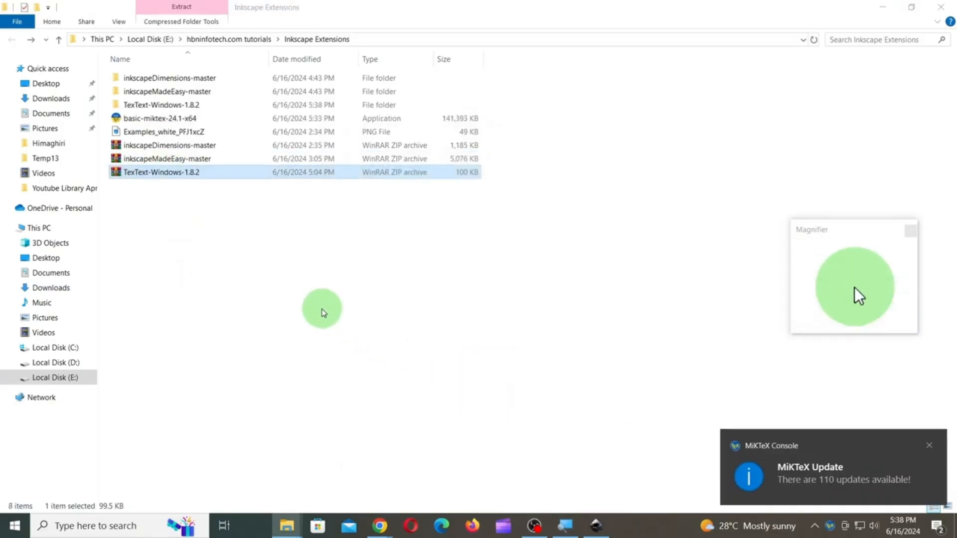
Step: Install TexText by running the setup_win batch file from the extracted textext-1.8.2 folder, and dismiss the finished console
double_click(148, 104)
double_click(141, 78)
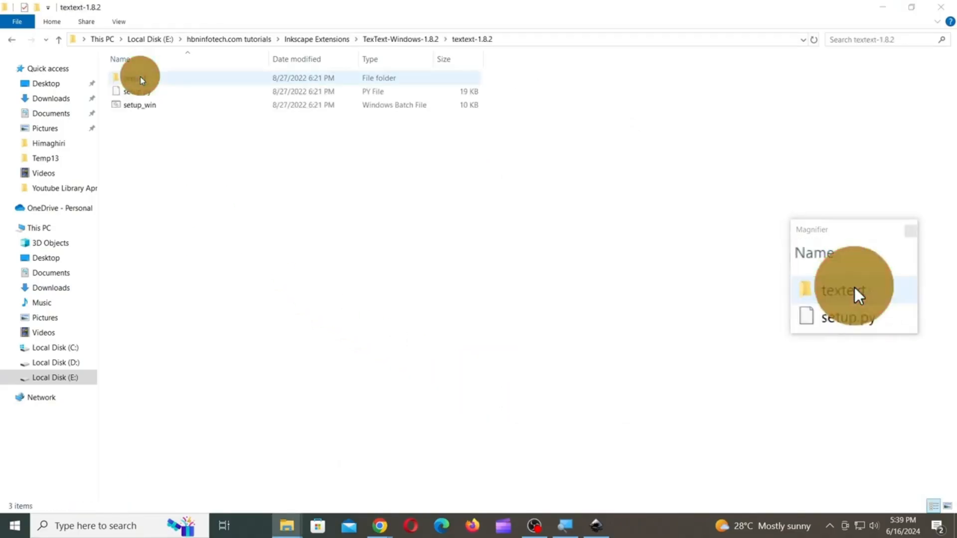
double_click(135, 107)
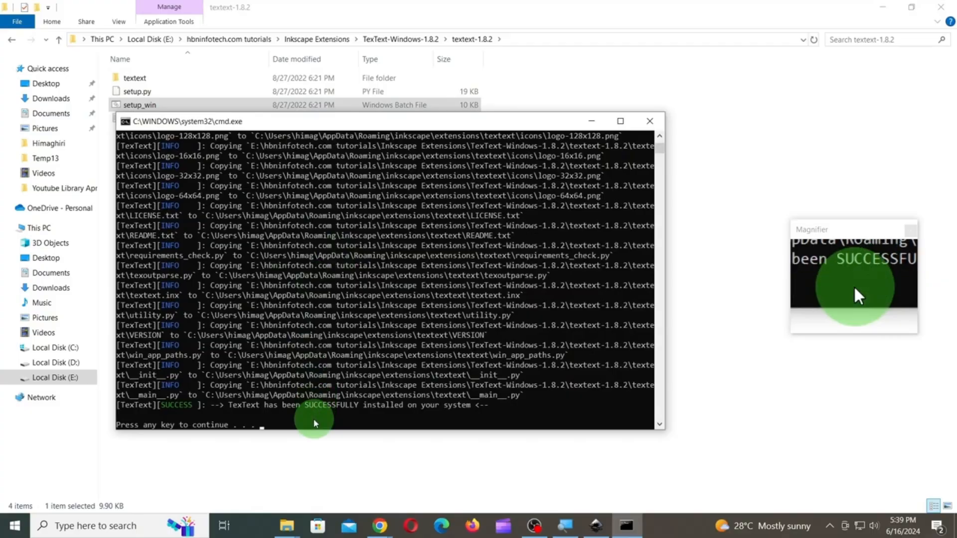
key(Return)
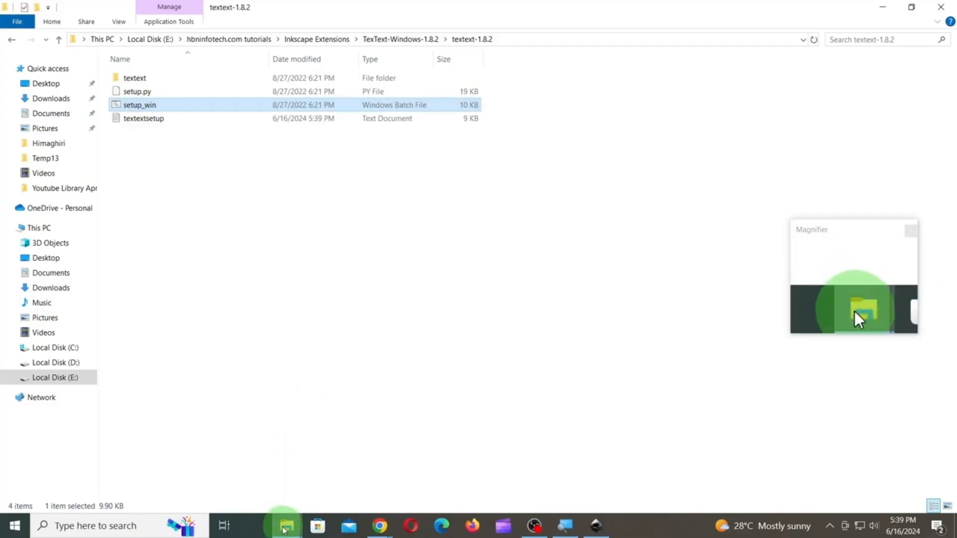
Step: Check the contents of the textext folder inside Inkscape's user extensions folder
mouse_move(282, 528)
click(250, 486)
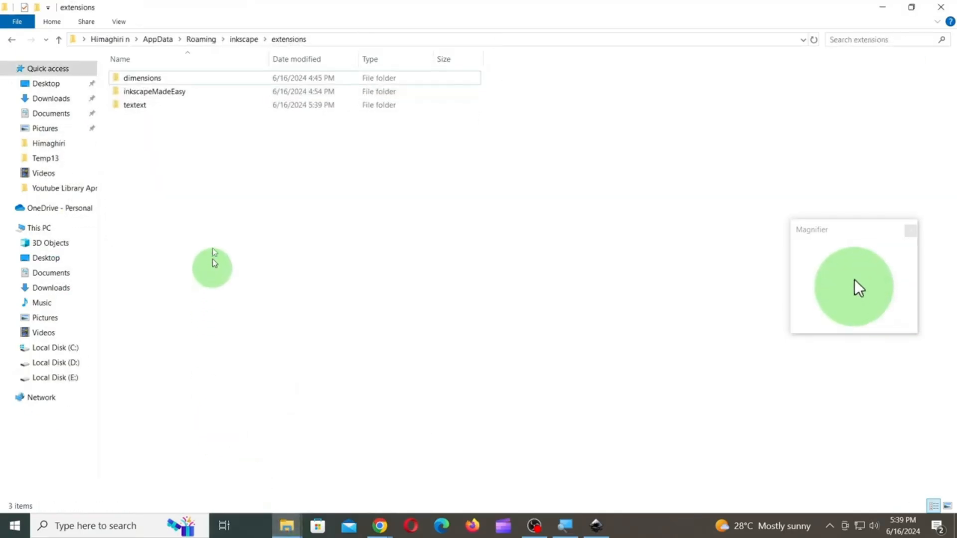
click(134, 105)
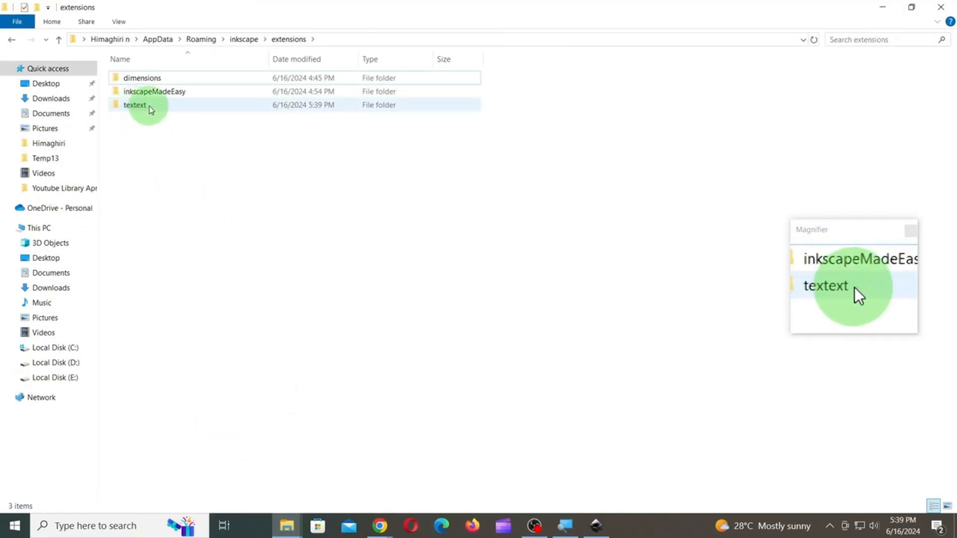
double_click(135, 103)
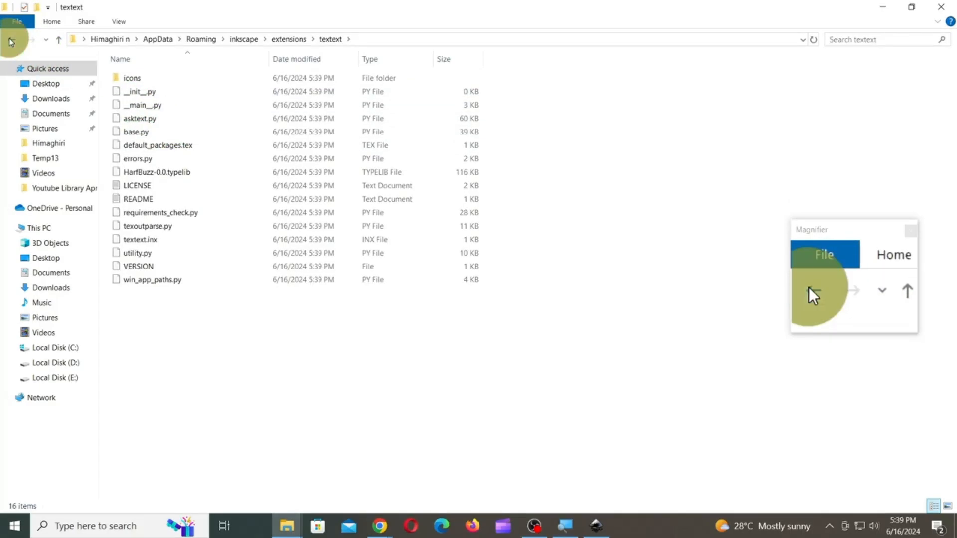
click(12, 42)
Step: Switch to Inkscape, close it without saving the new document, and start it again
click(596, 526)
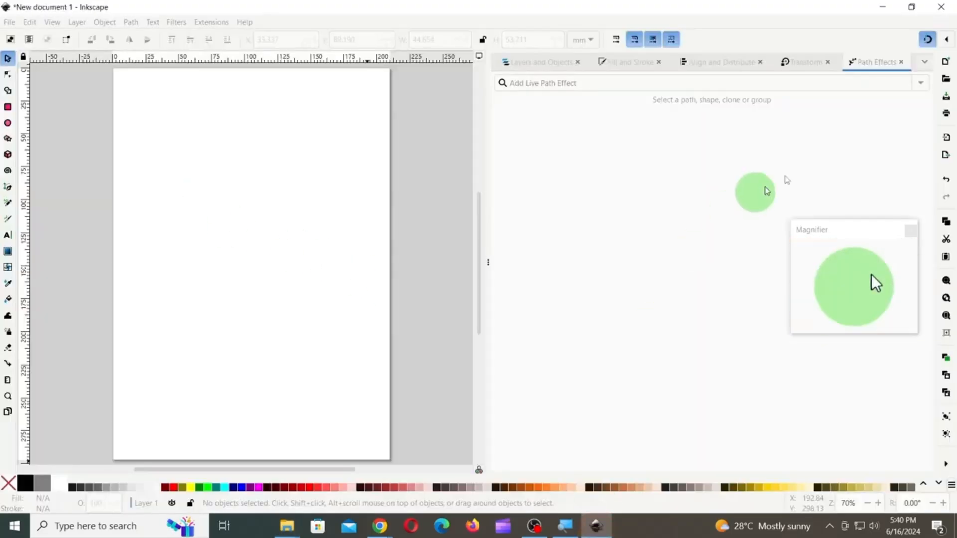
click(941, 7)
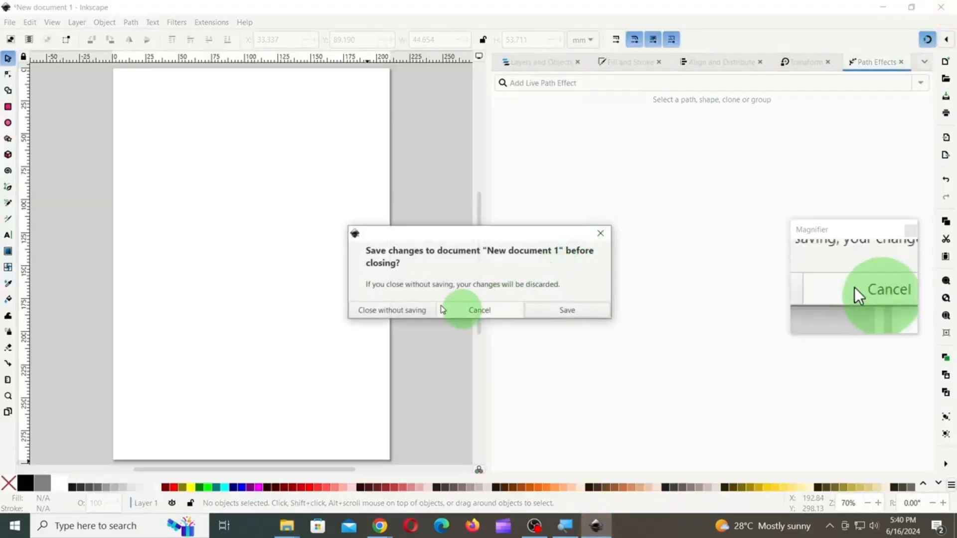
click(402, 308)
click(82, 533)
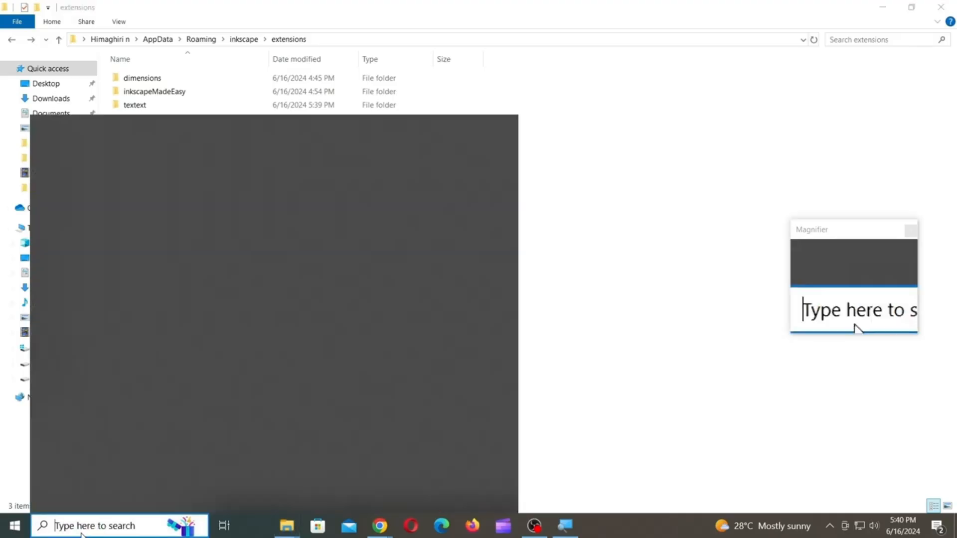
click(73, 315)
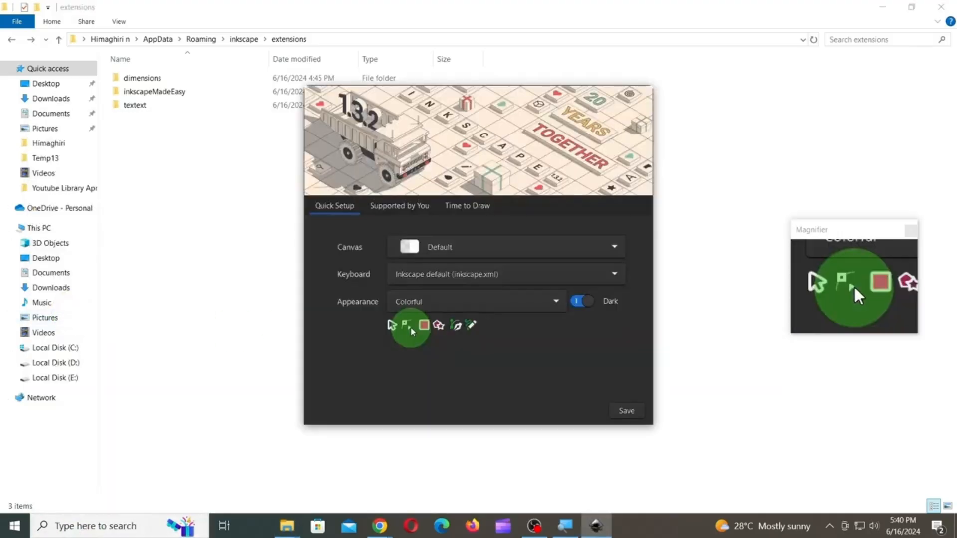
Step: Turn off the Dark appearance in the Inkscape welcome setup, save it, and create a new document
click(578, 301)
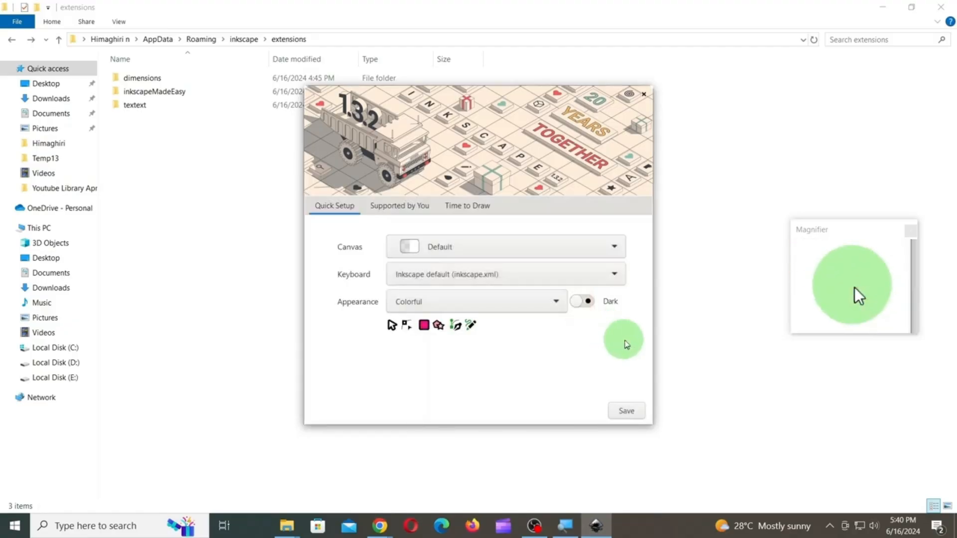
click(626, 411)
click(618, 408)
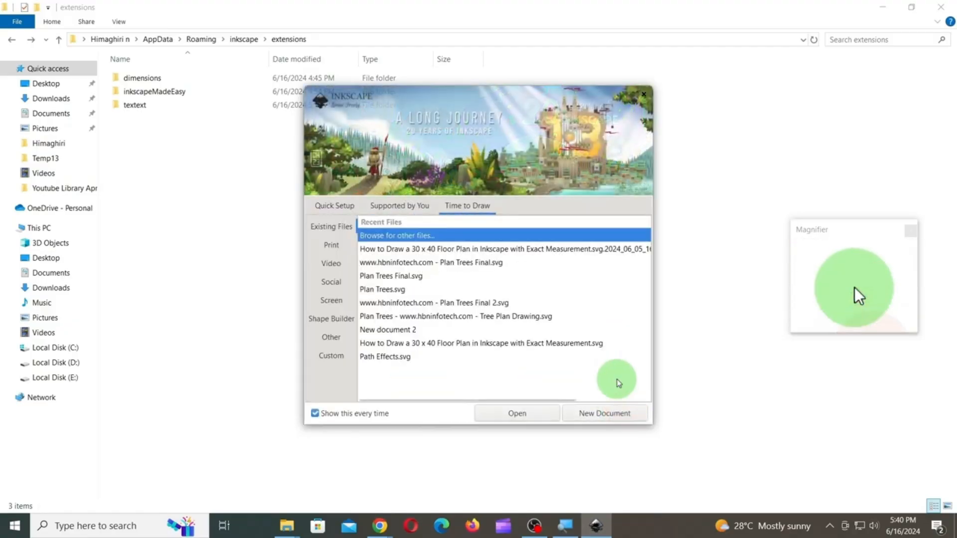
click(620, 412)
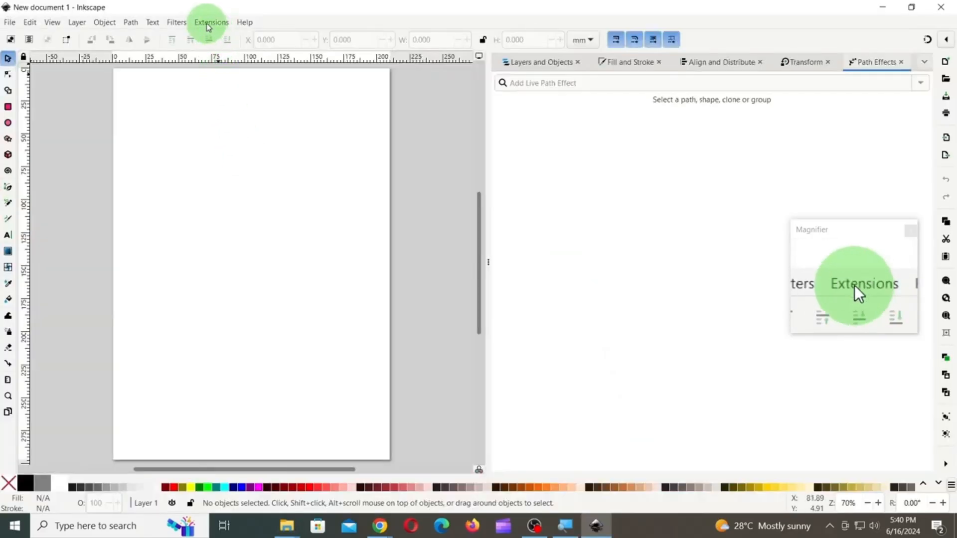
Step: Open the fsmMLK Dimensions extension to check its linear settings, and close the dialog
click(209, 23)
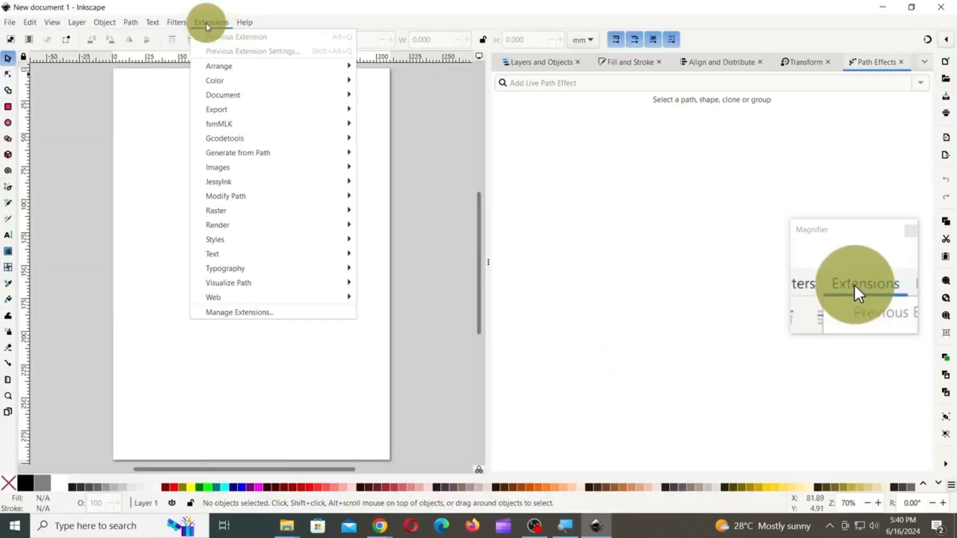
mouse_move(215, 126)
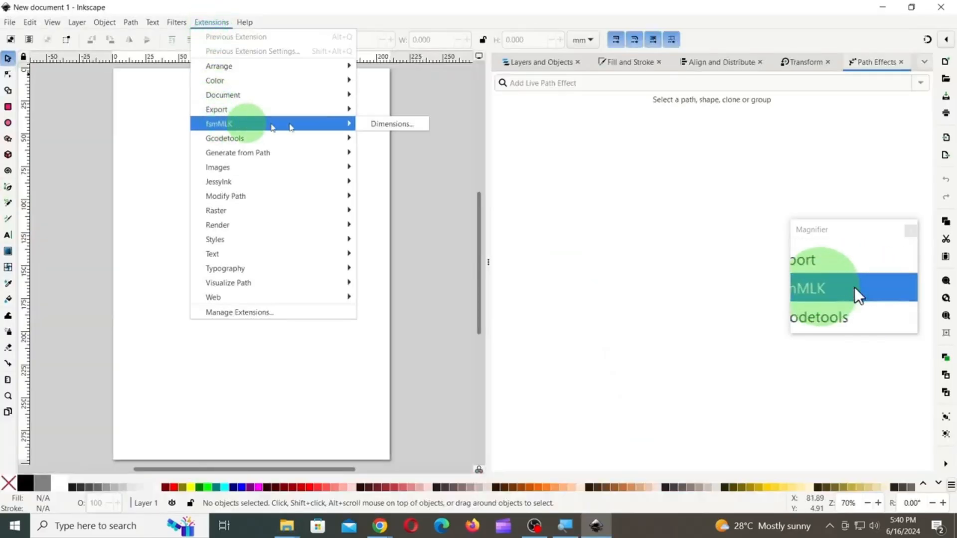
click(413, 125)
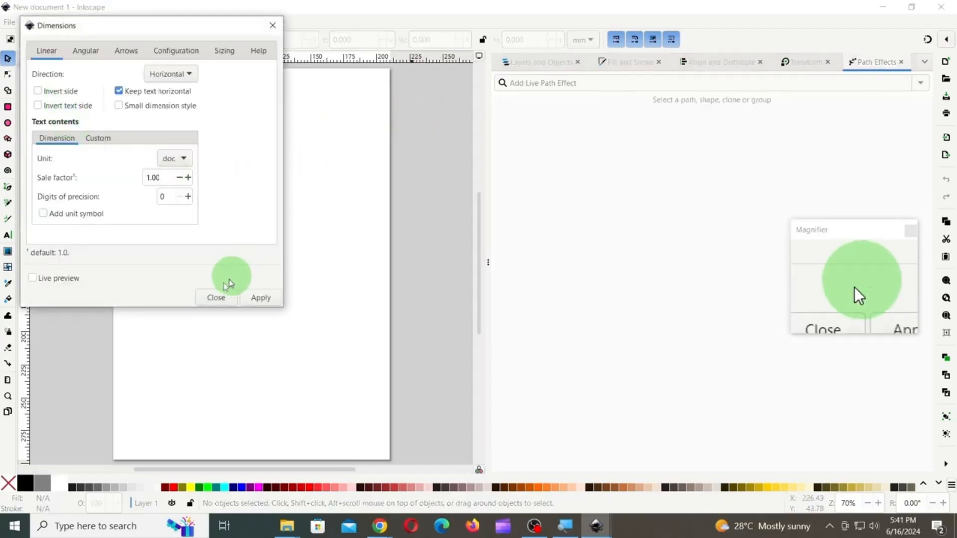
click(215, 299)
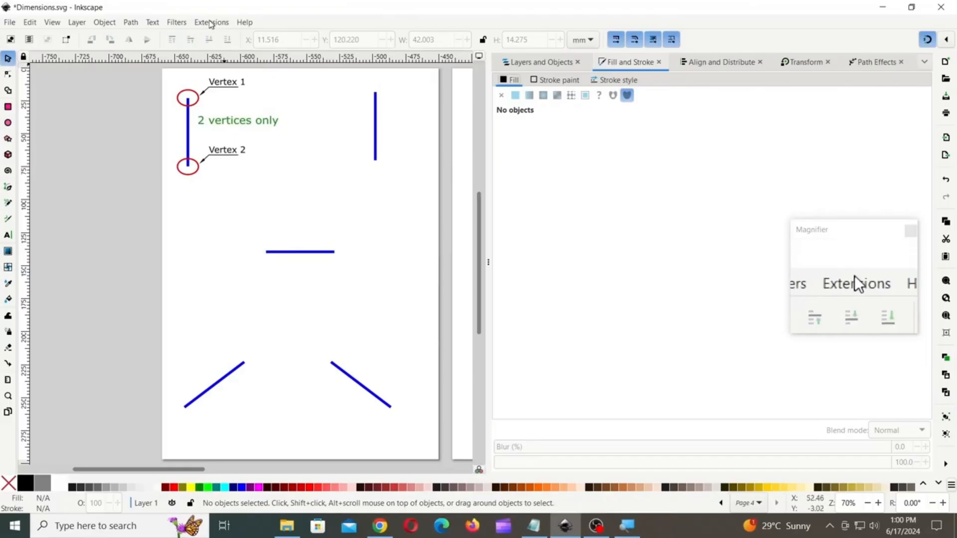
Step: Open the fsmMLK Dimensions extension in Dimensions.svg, move its dialog off the drawing, and show the linear dimension settings
click(211, 23)
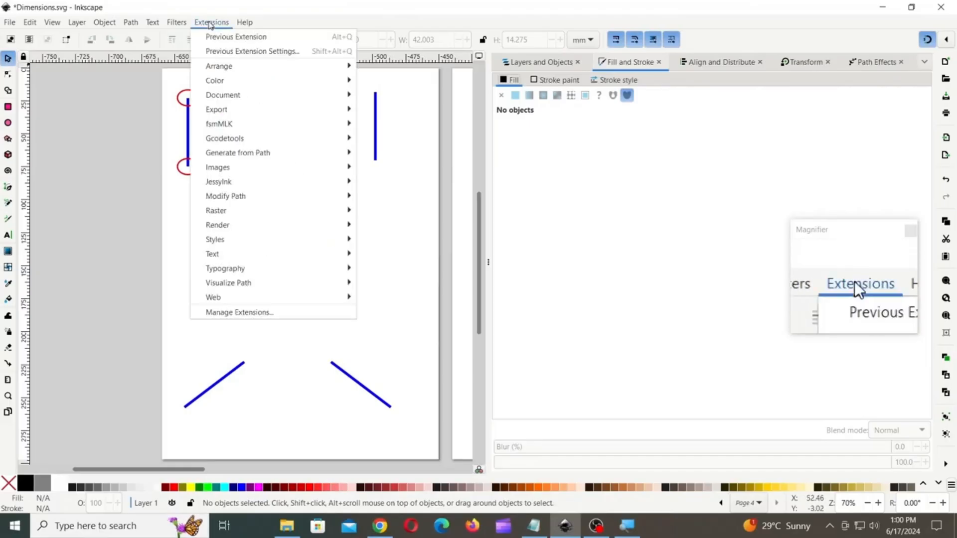
mouse_move(220, 128)
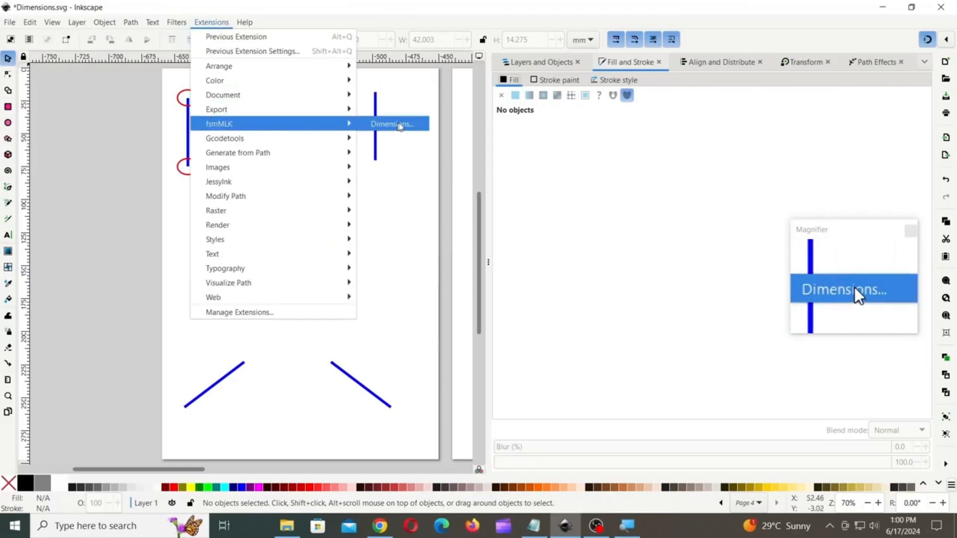
click(414, 126)
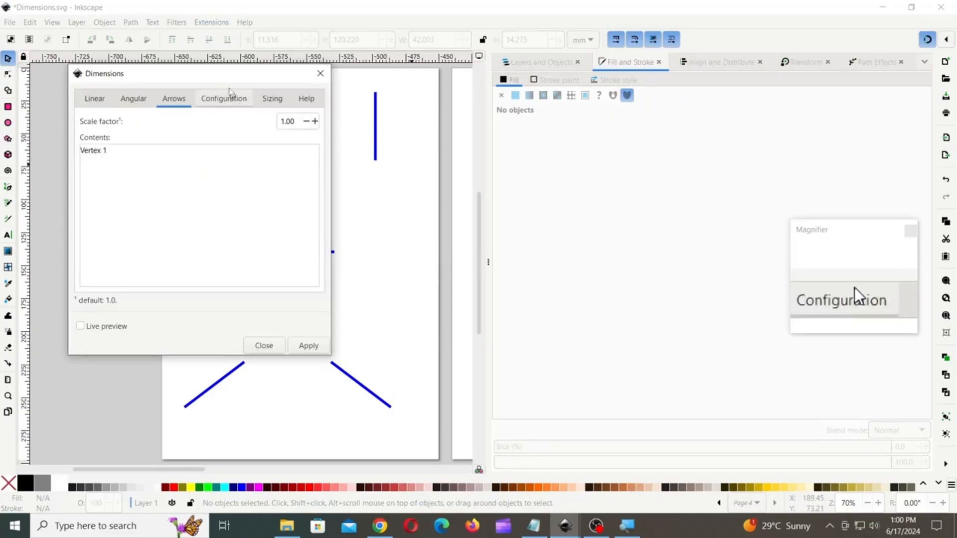
drag(355, 95, 575, 127)
click(424, 145)
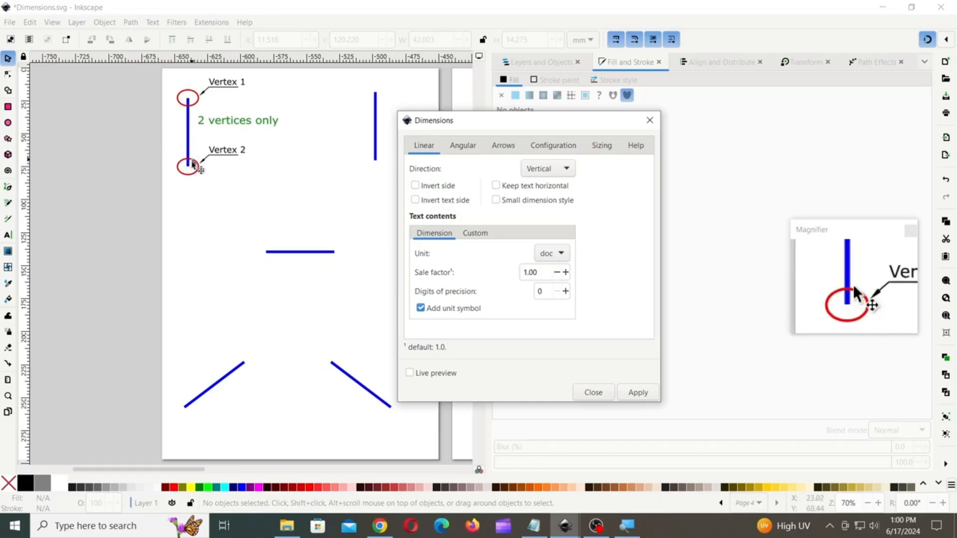
Step: Select the vertical blue line in the page's upper right and enable the live preview of its linear dimension
key(Escape)
click(376, 131)
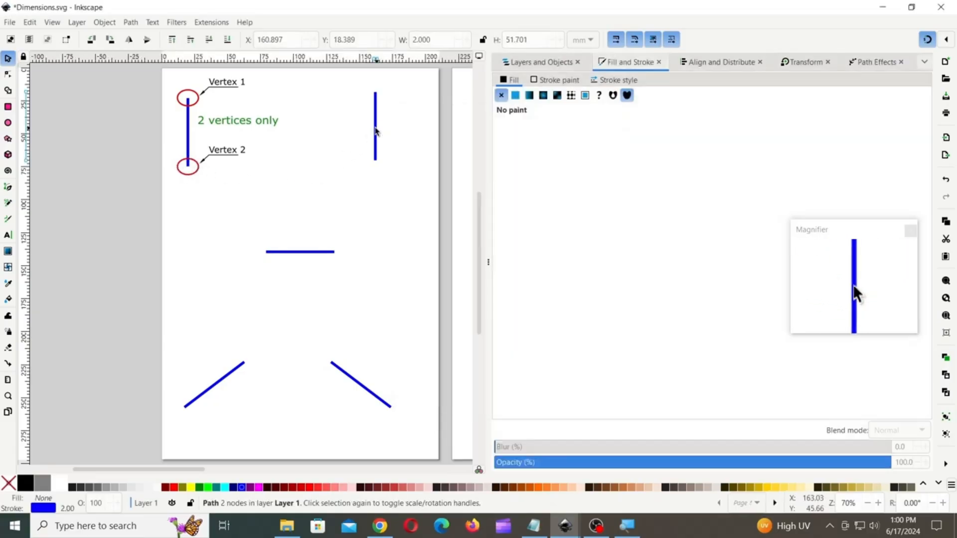
click(375, 131)
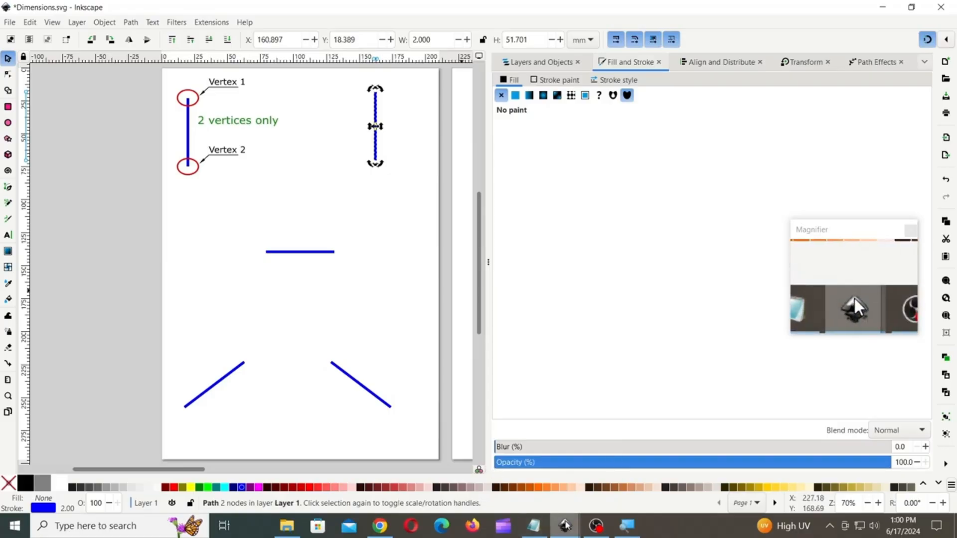
mouse_move(567, 527)
click(634, 466)
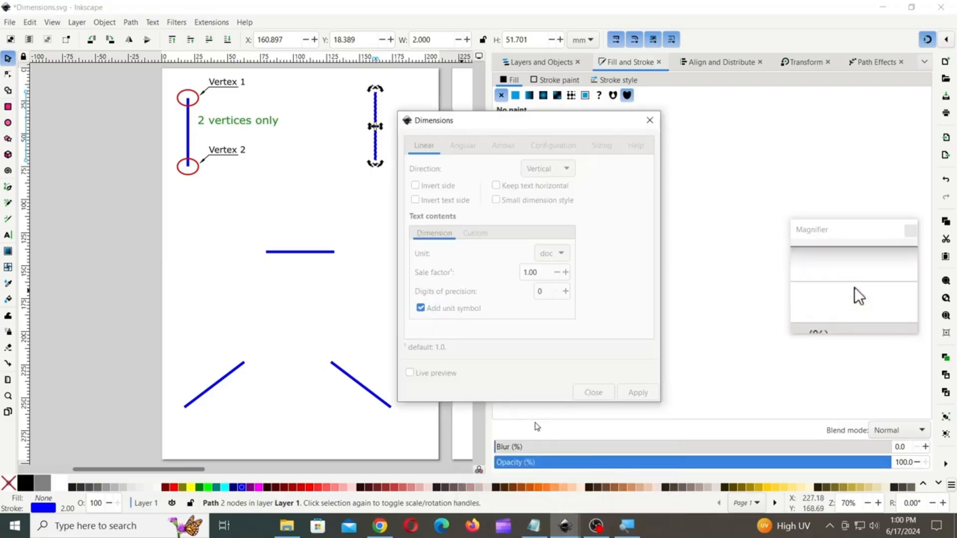
click(521, 378)
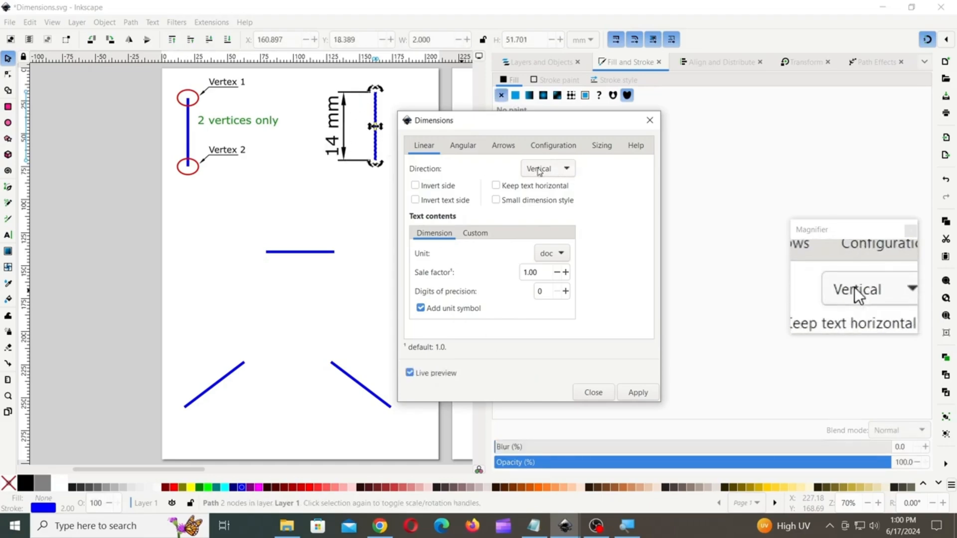
Step: Try the Horizontal direction for the line's dimension and return the direction to Vertical
click(565, 171)
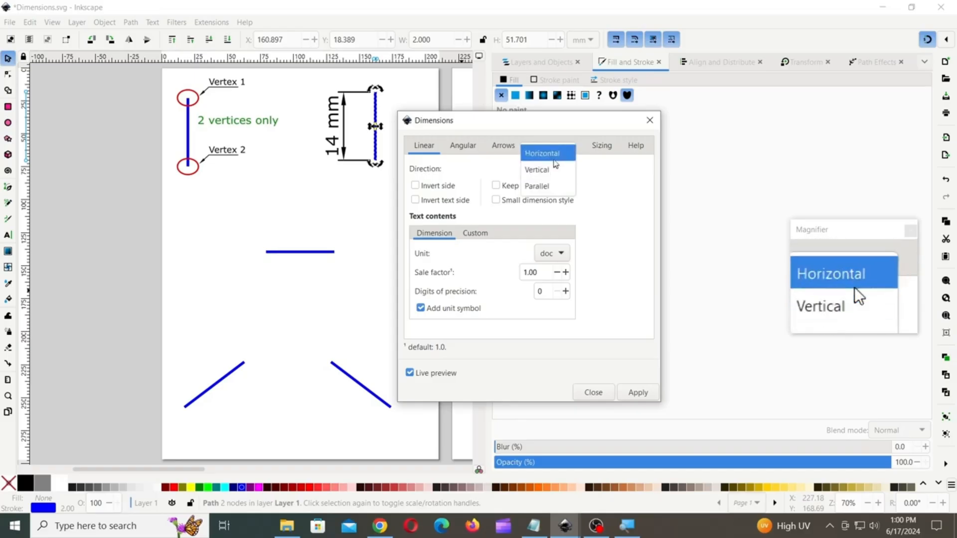
click(553, 158)
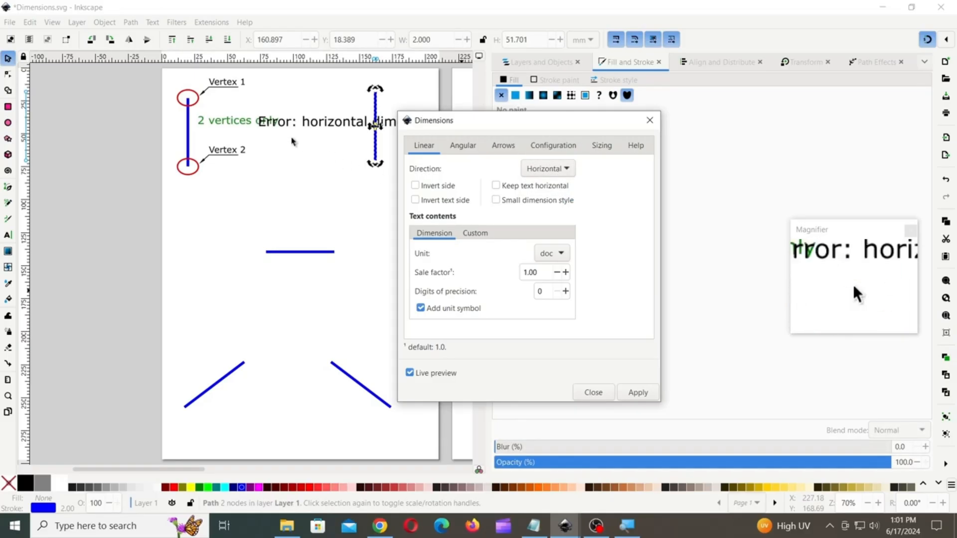
click(565, 170)
click(550, 190)
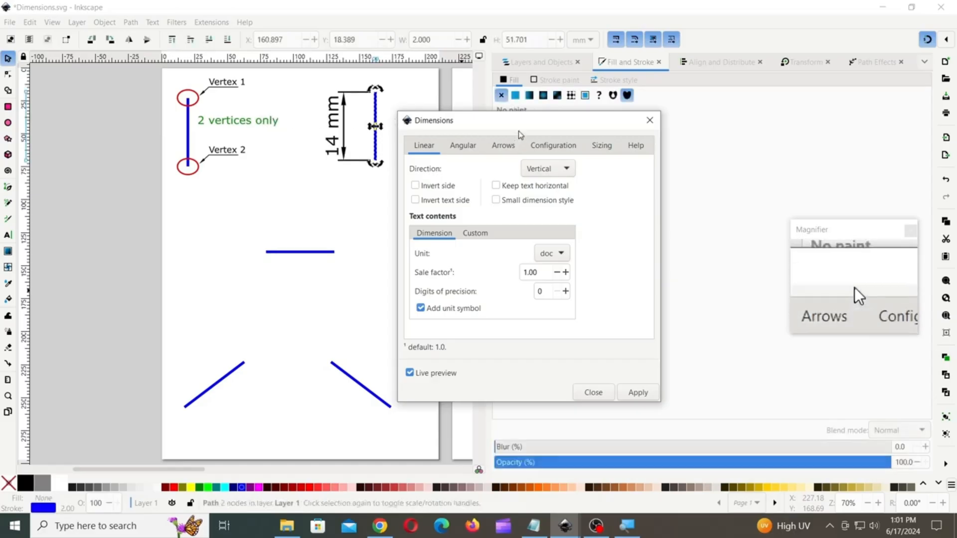
Step: Apply the vertical dimension to the line with Invert side off and Invert text side on, and close the Dimensions dialog
drag(518, 130, 549, 132)
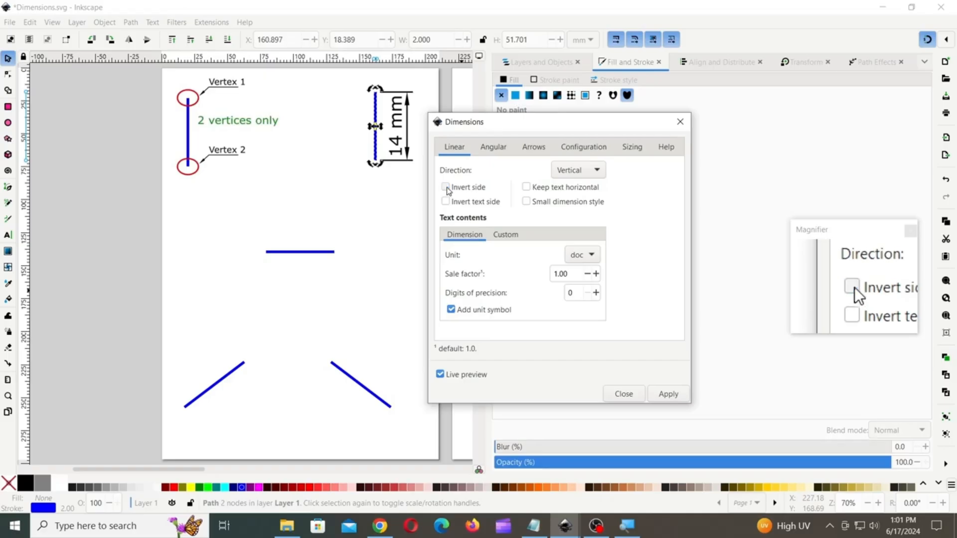
click(447, 187)
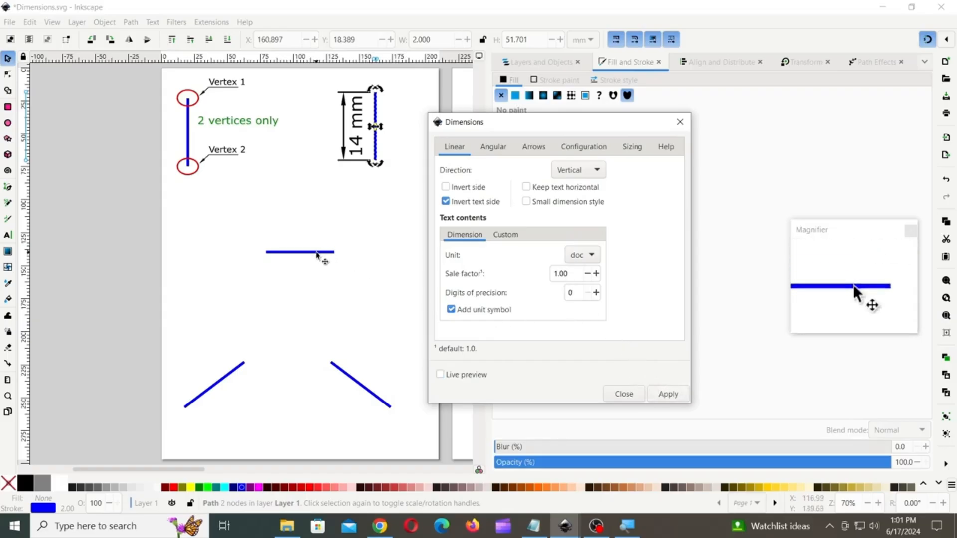
key(Escape)
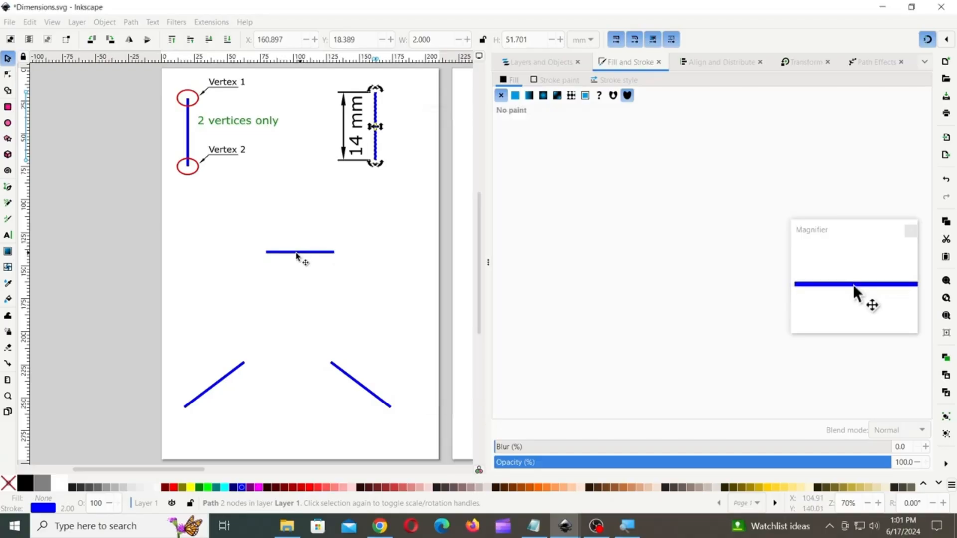
Step: Apply a Horizontal linear dimension with Small dimension style to the horizontal blue line in the middle of the page
click(297, 253)
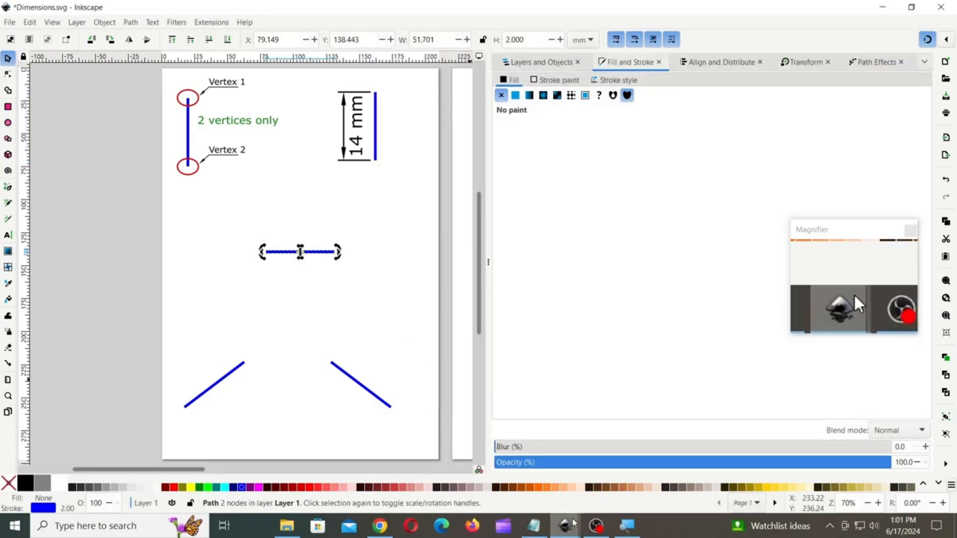
mouse_move(574, 524)
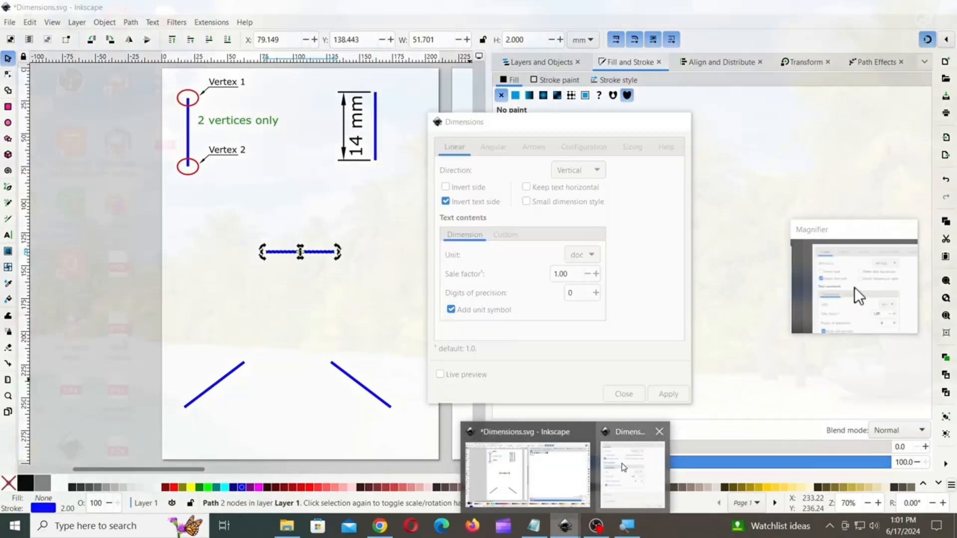
click(633, 481)
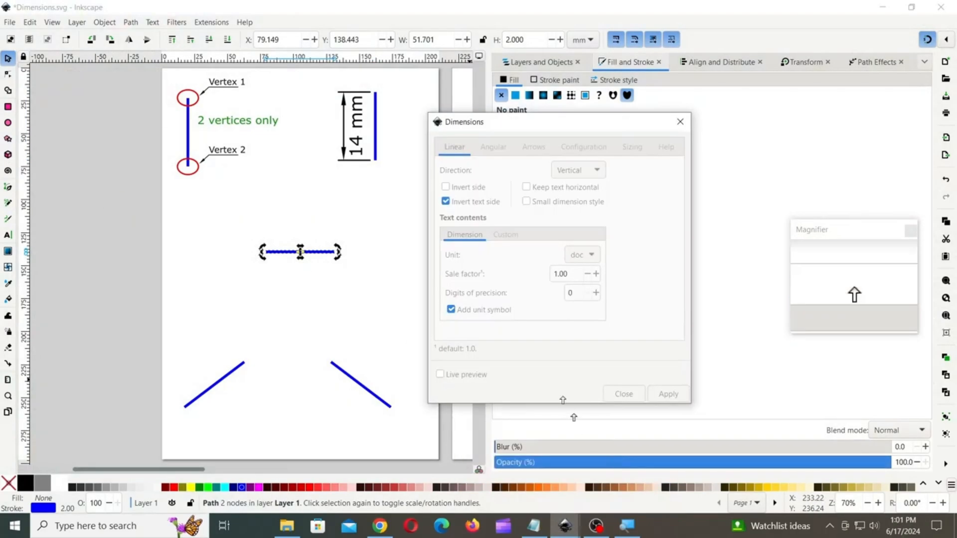
click(573, 172)
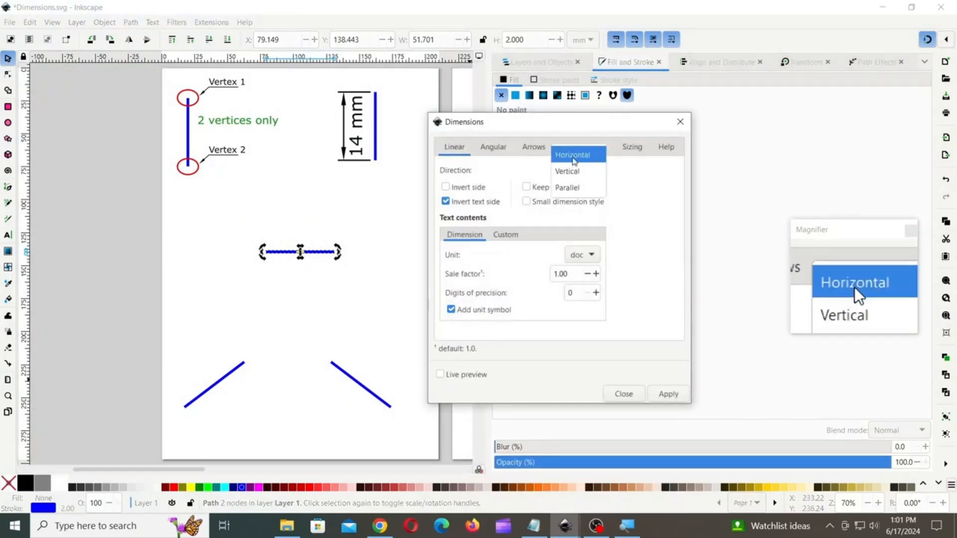
click(567, 155)
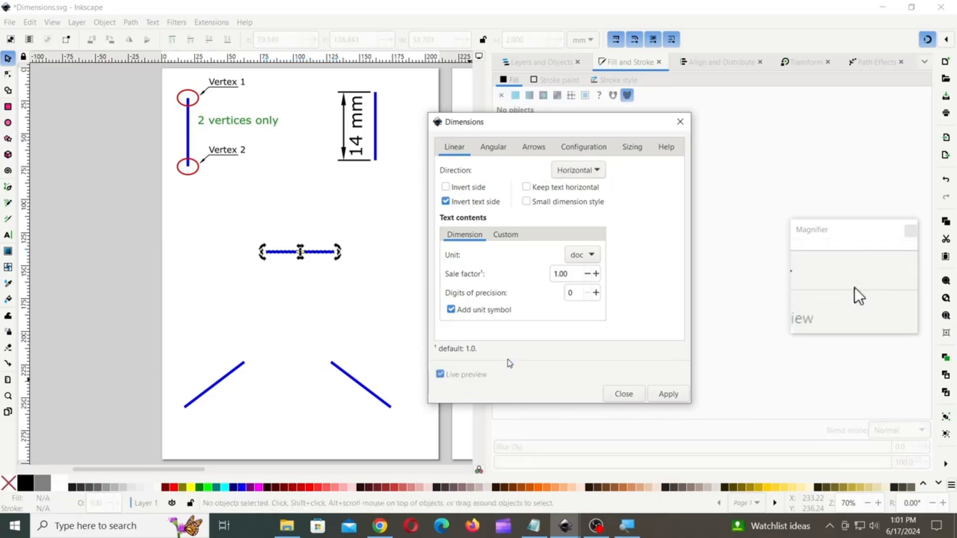
click(527, 202)
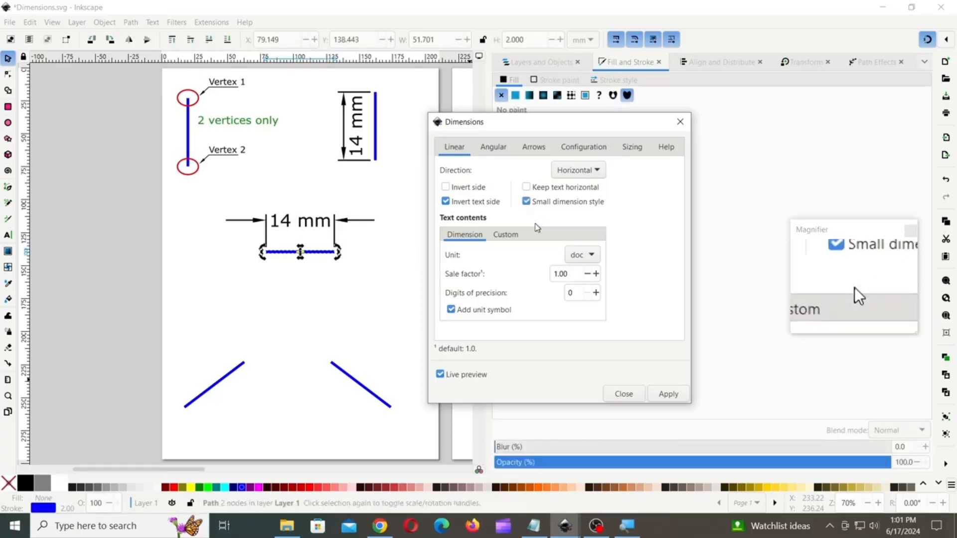
click(667, 392)
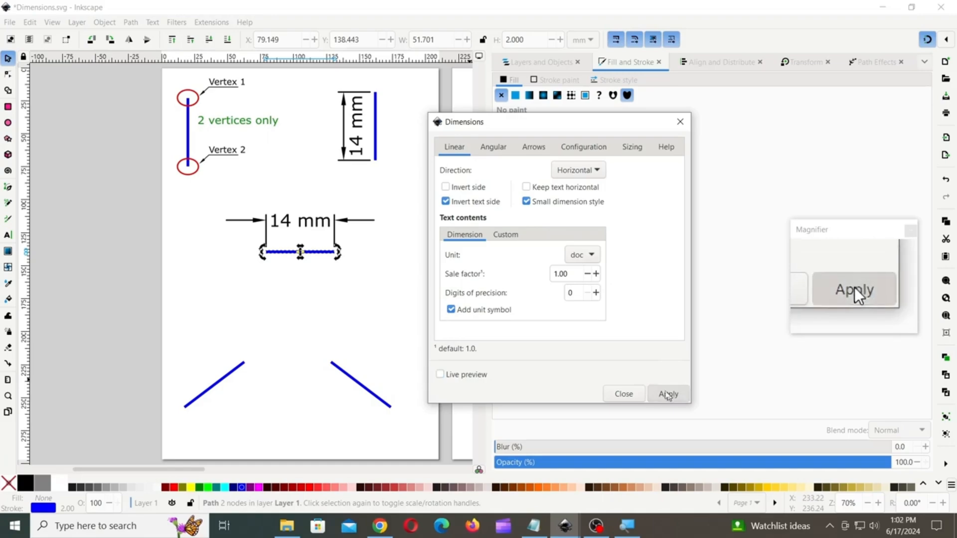
Step: Select the lower-left slanted blue line and enable the live preview of its linear dimension
click(237, 368)
click(237, 368)
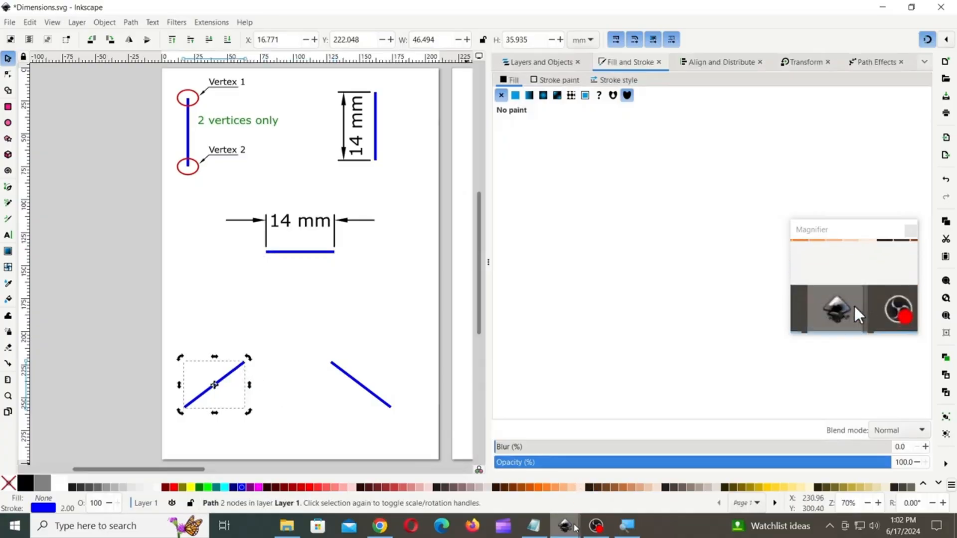
mouse_move(564, 526)
click(617, 472)
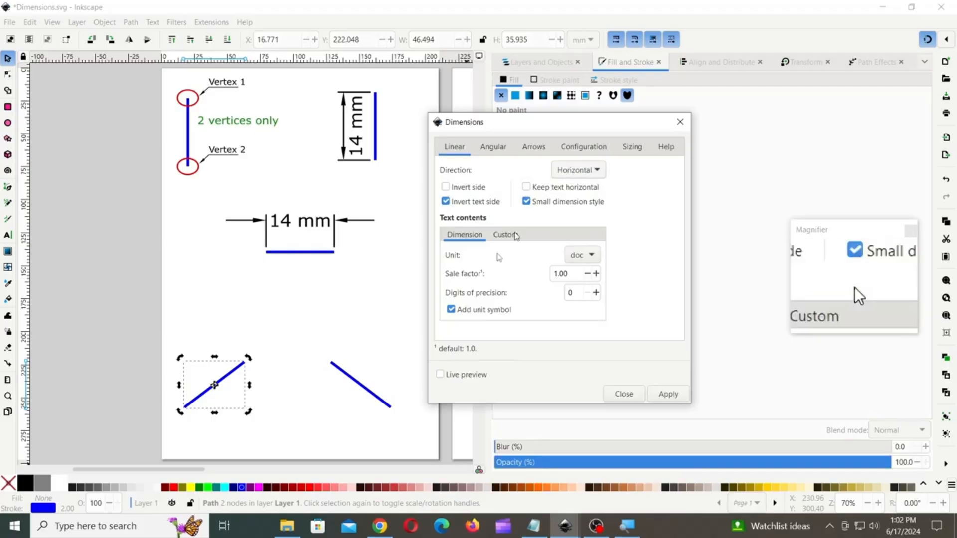
click(440, 374)
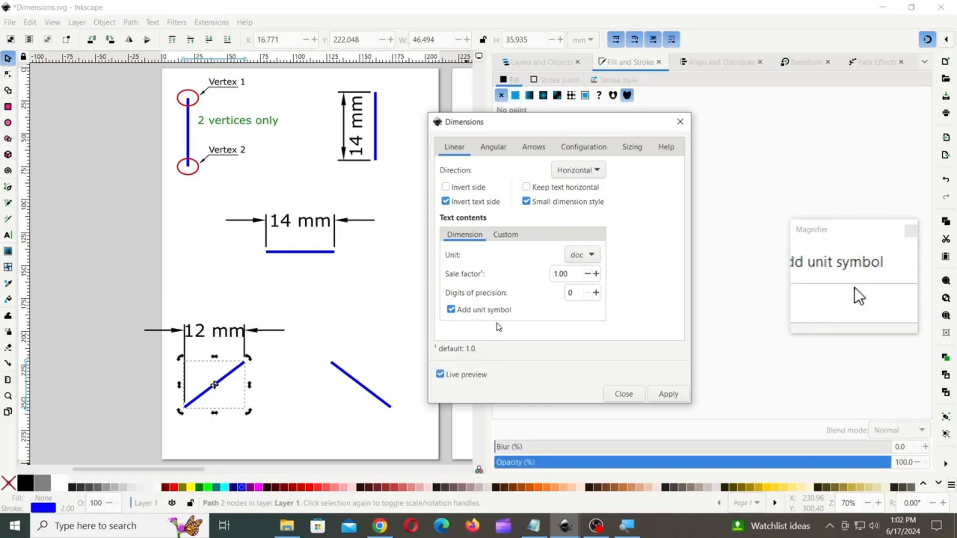
Step: Try the Vertical direction for the slanted line's dimension, and apply it with the Parallel direction and Keep text horizontal off
click(590, 172)
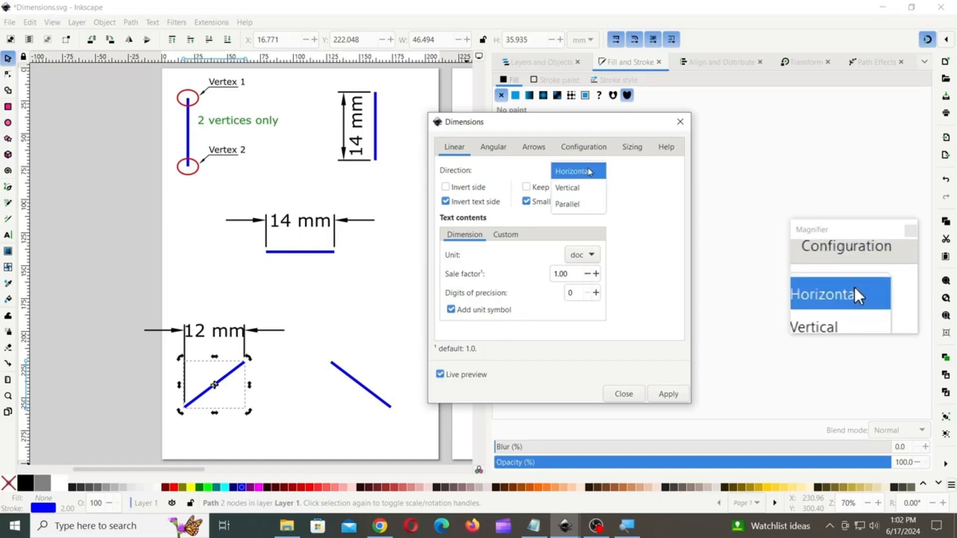
click(578, 192)
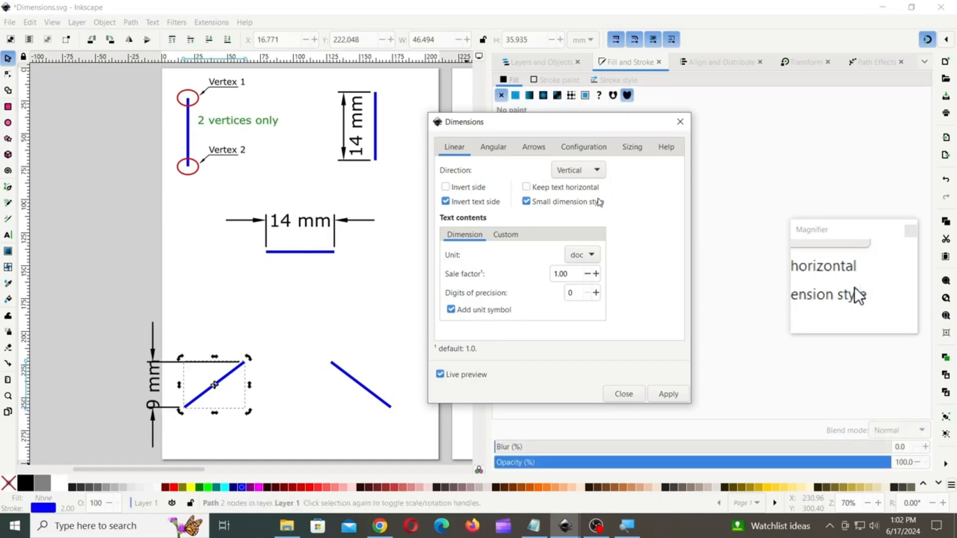
click(576, 171)
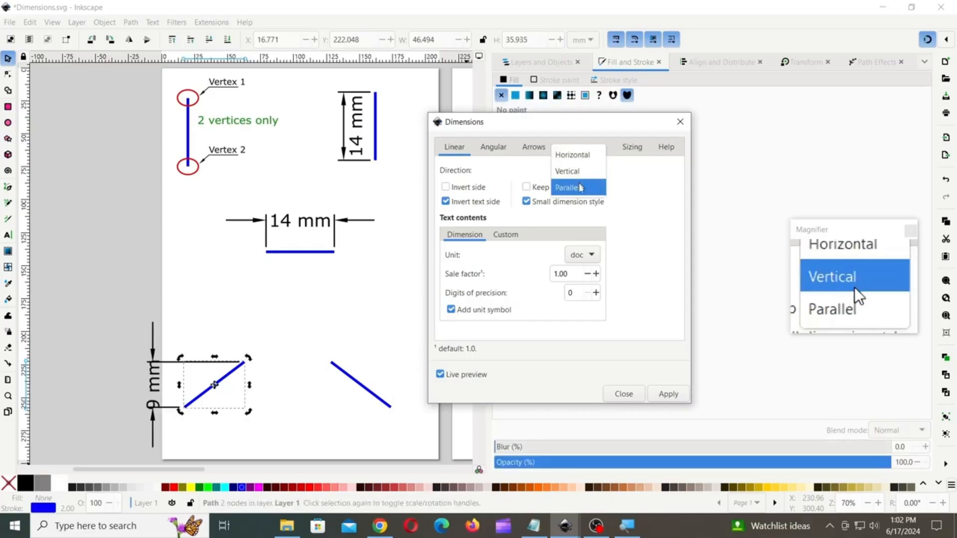
click(581, 192)
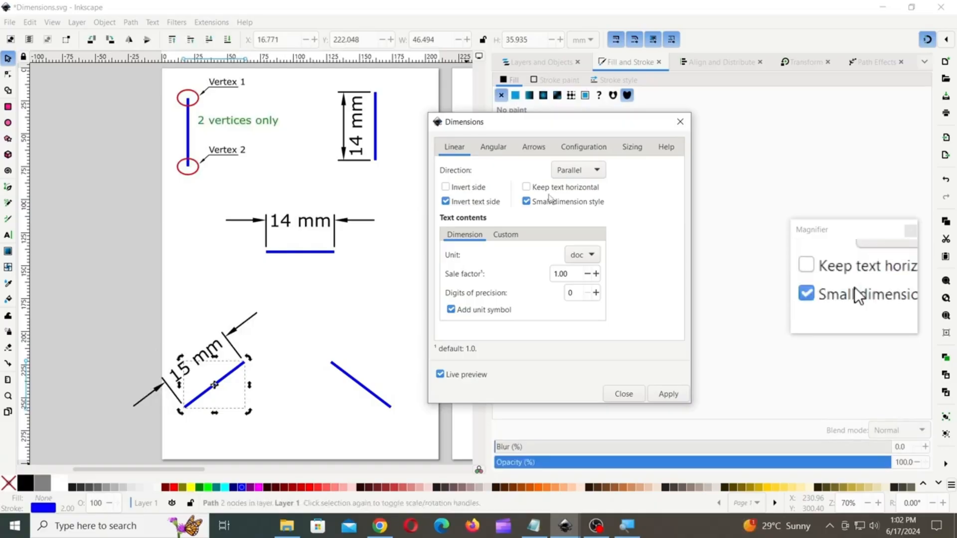
click(527, 187)
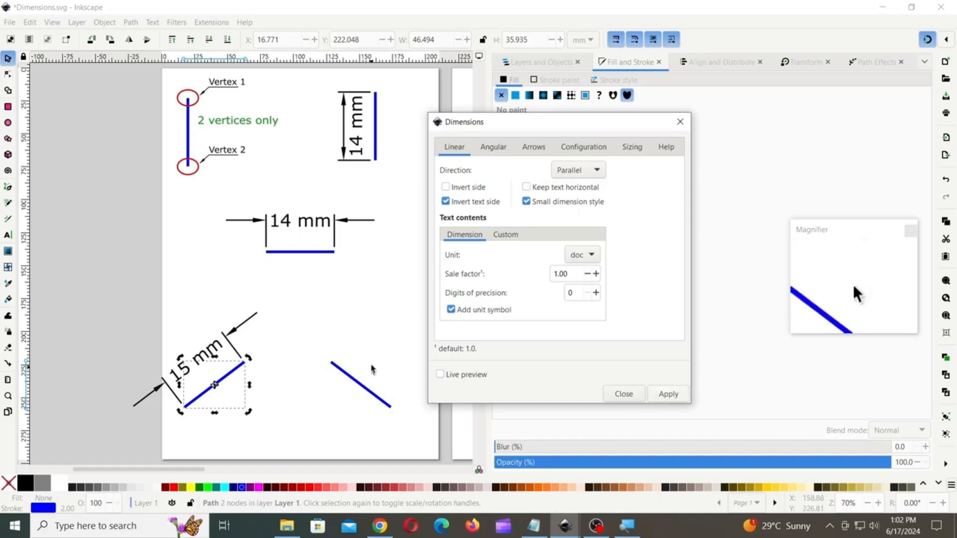
key(Escape)
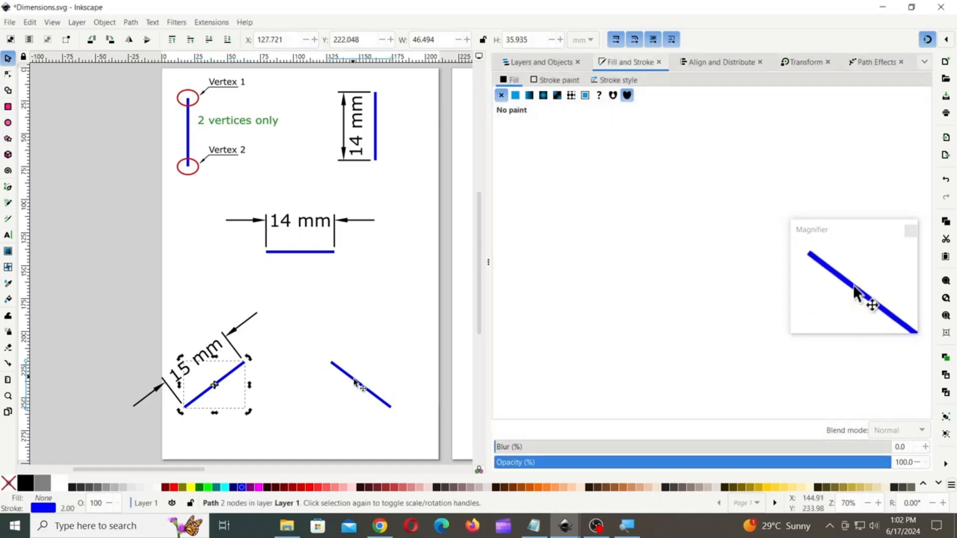
Step: Select the lower-right slanted line and preview its Parallel linear dimension with Small dimension style off
click(354, 380)
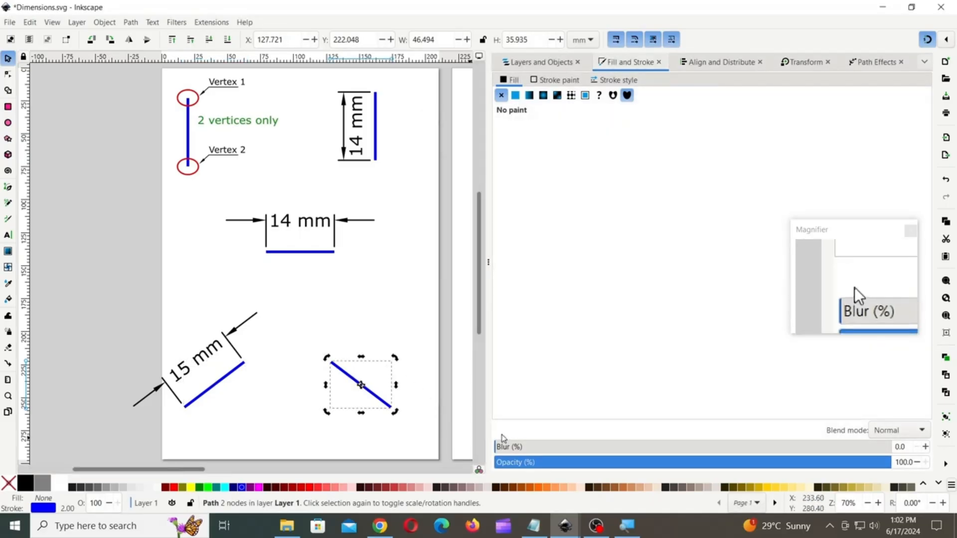
click(564, 526)
click(617, 470)
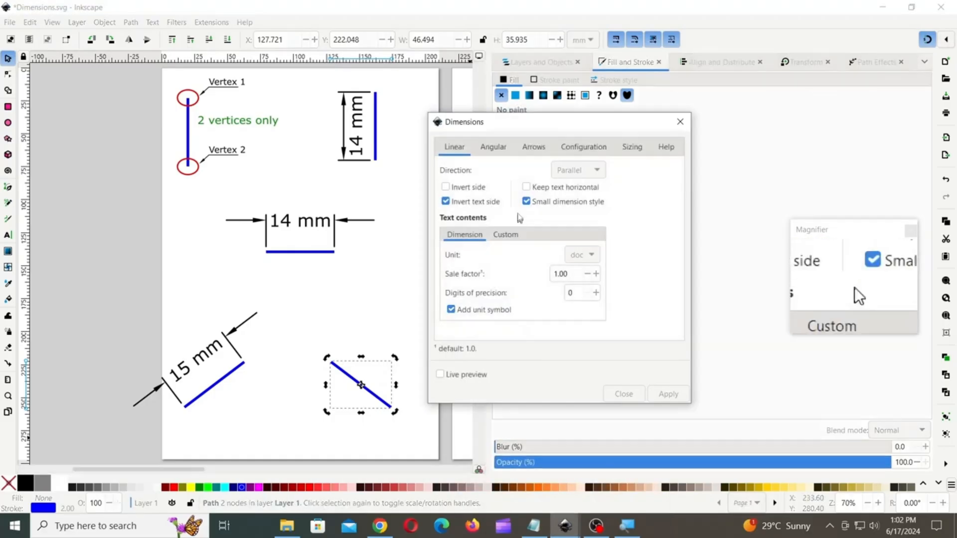
click(581, 172)
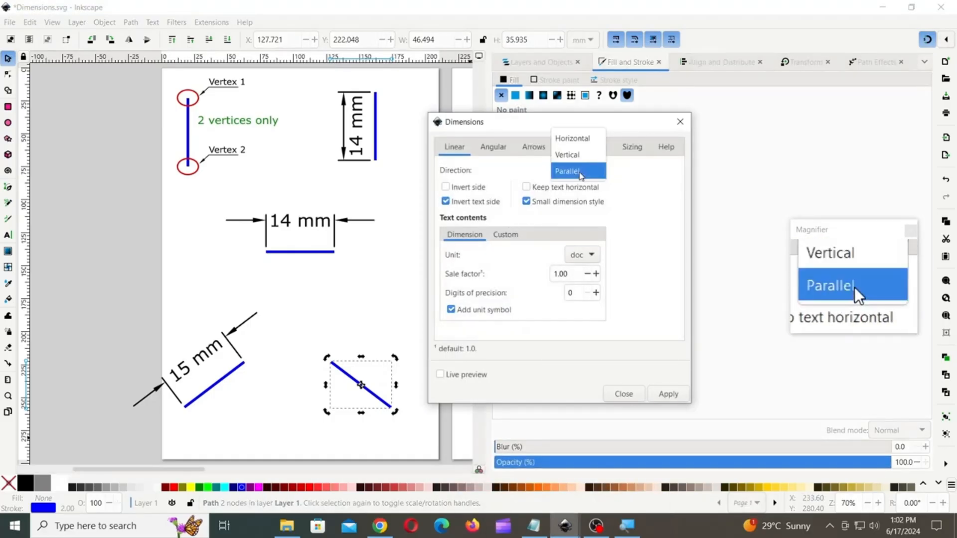
click(573, 173)
click(467, 366)
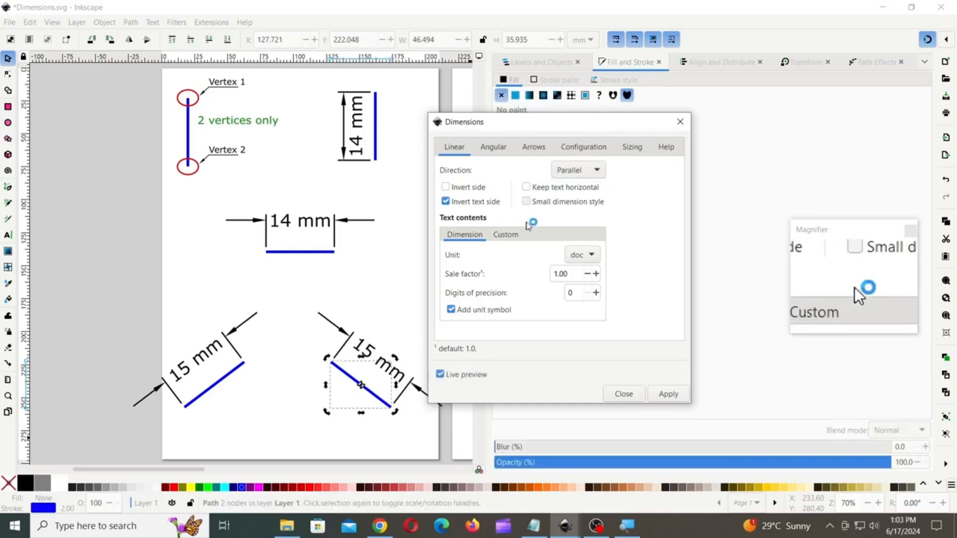
Step: Set the dimension's custom contents to "Custom Text", turn Invert text side off, and apply the dimension to the lower-right line
click(506, 235)
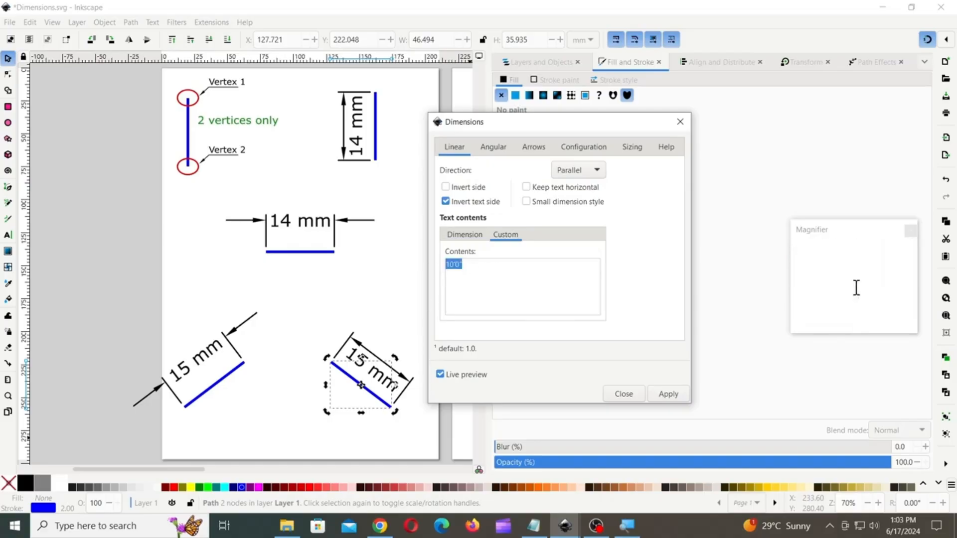
text(Custom Text)
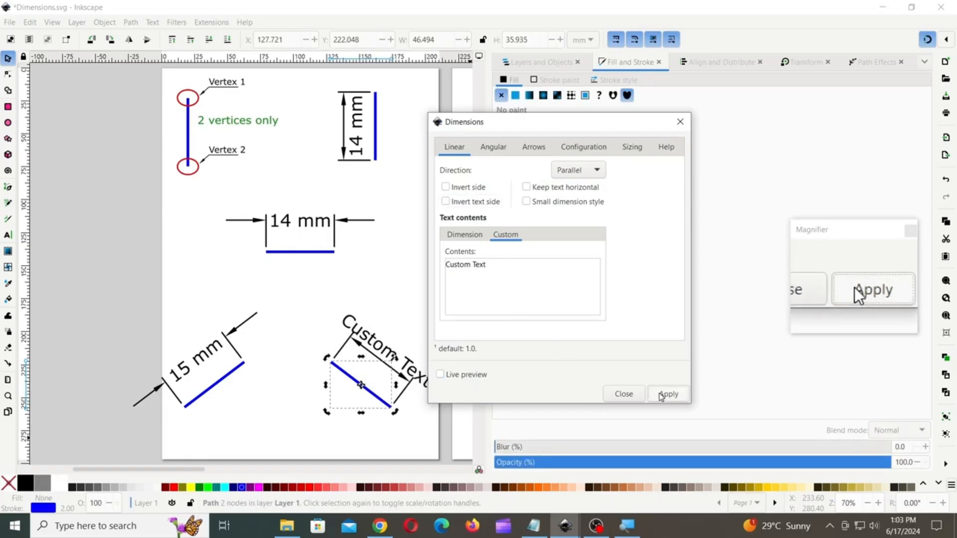
click(372, 277)
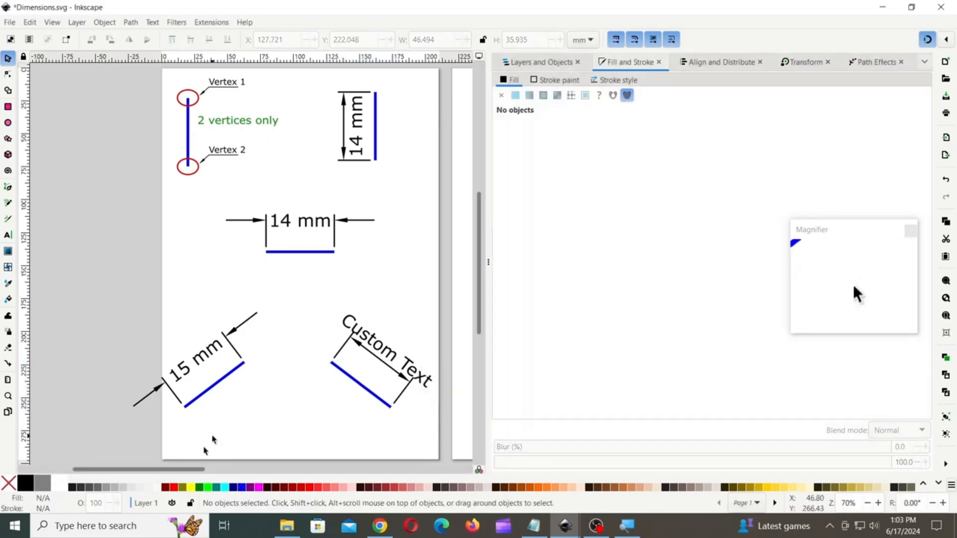
Step: Select the right-angle path on the "3 or 4 vertices only" page and preview its Interior angular dimension
scroll(213, 439, right, 10)
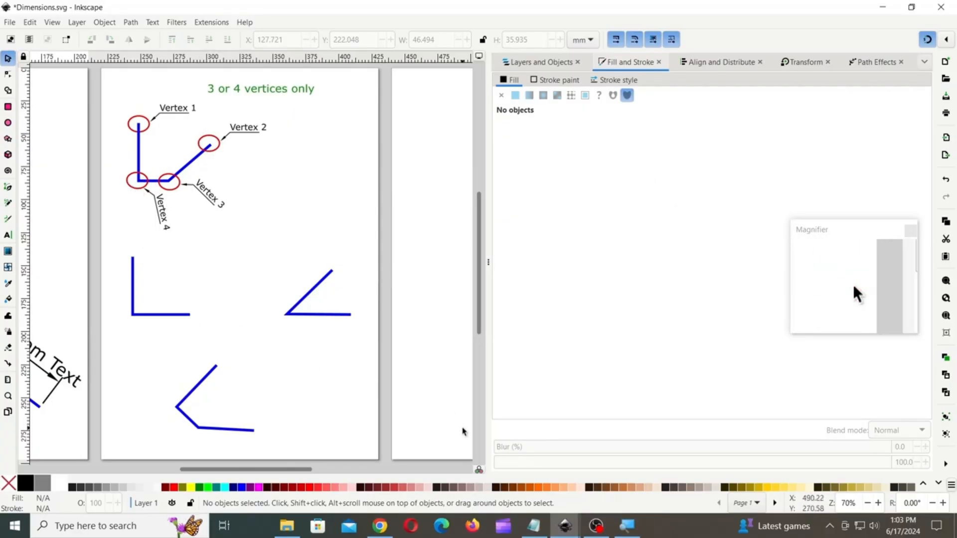
click(178, 317)
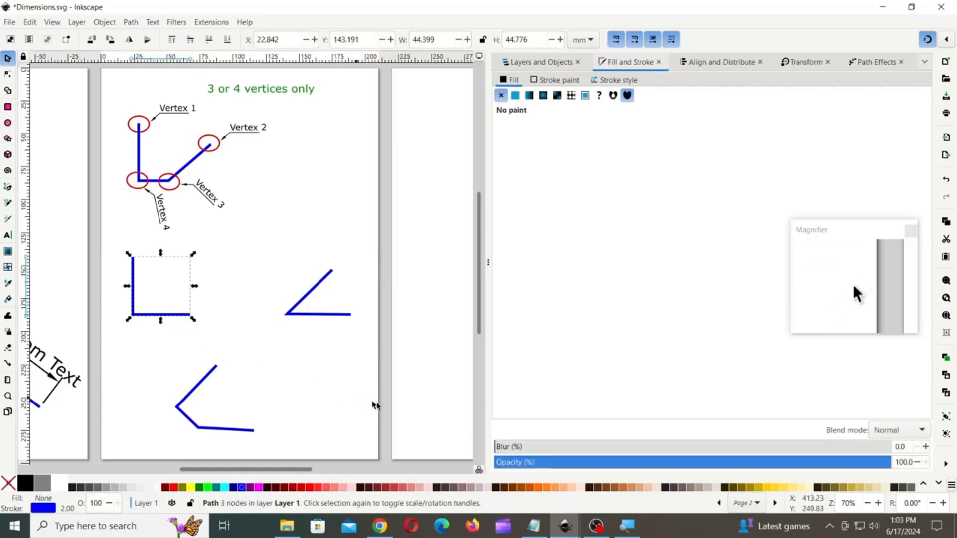
click(629, 471)
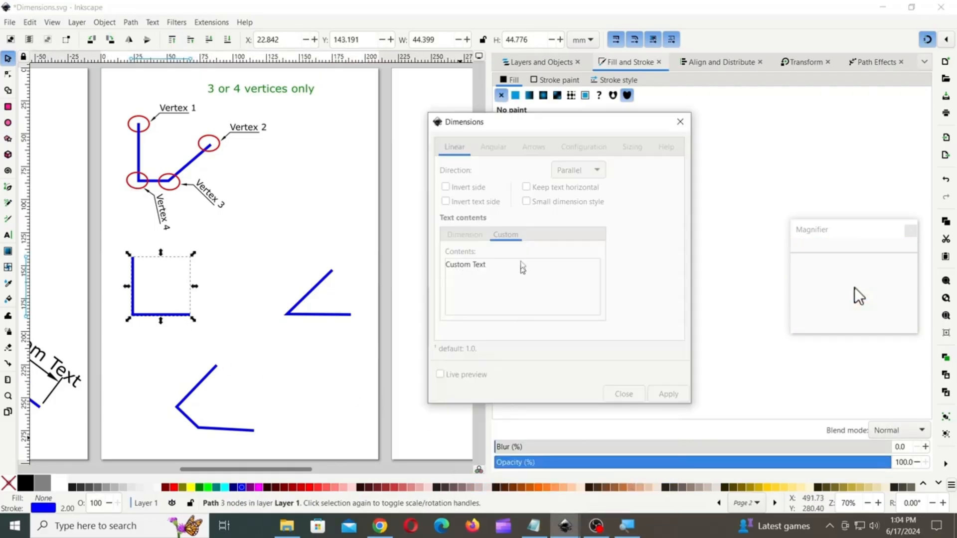
click(493, 147)
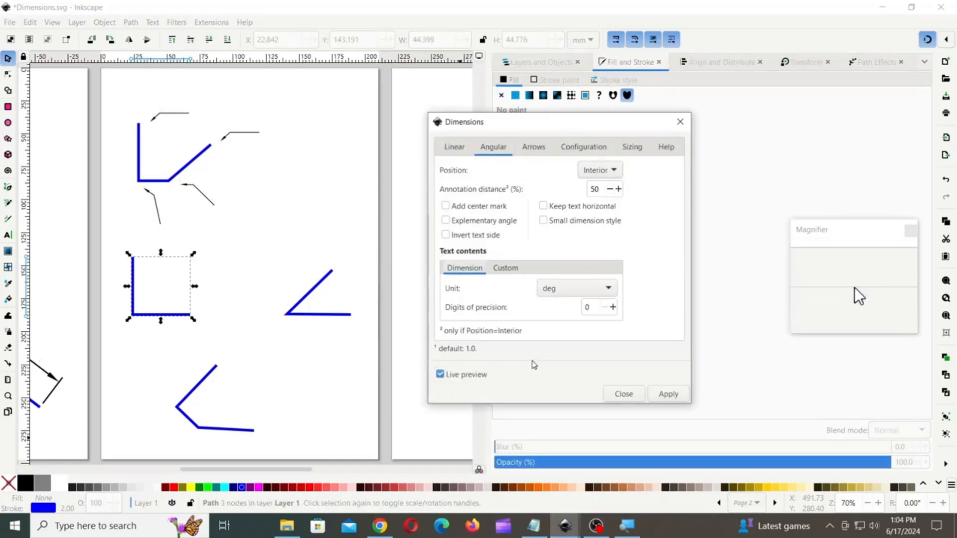
Step: Try the rad and rad (mutiple of pi) units for the right angle's dimension, and apply it in deg
click(568, 292)
click(565, 256)
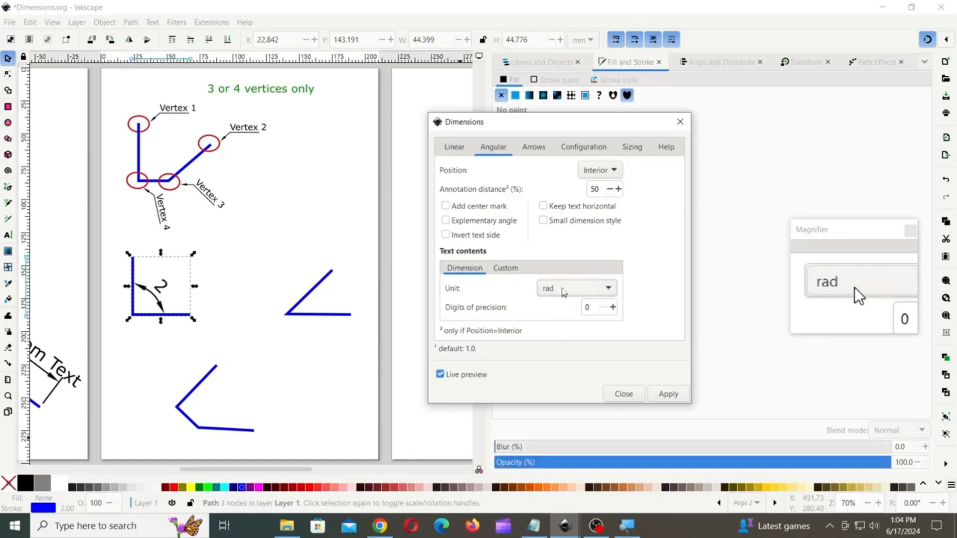
click(564, 292)
click(564, 307)
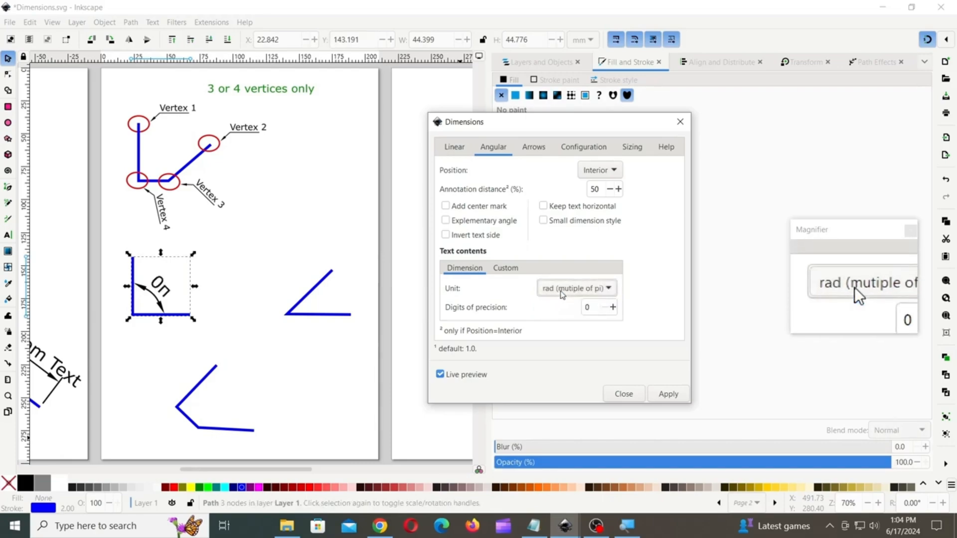
click(554, 289)
click(553, 303)
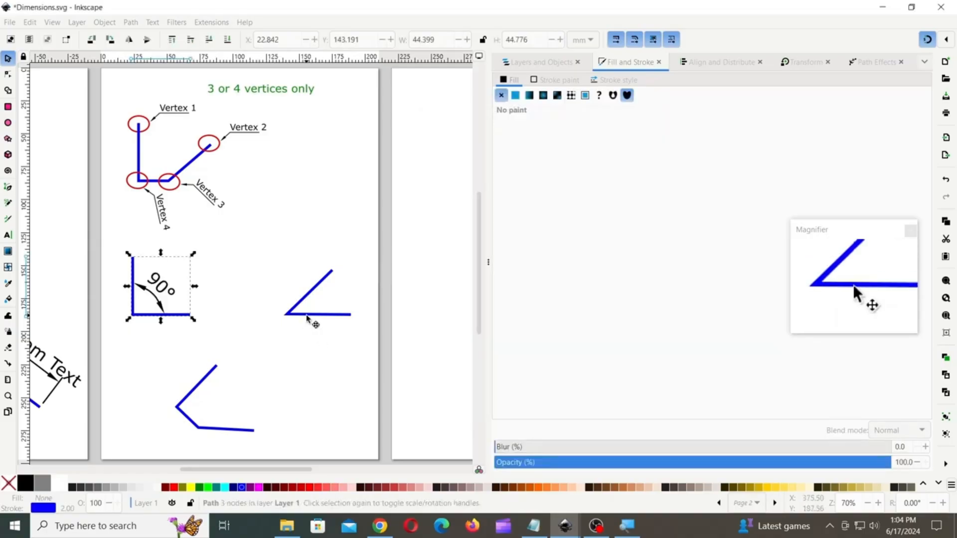
Step: Select the acute-angle path and preview its angular dimension, trying the Exterior position before returning to Interior
click(311, 316)
mouse_move(574, 534)
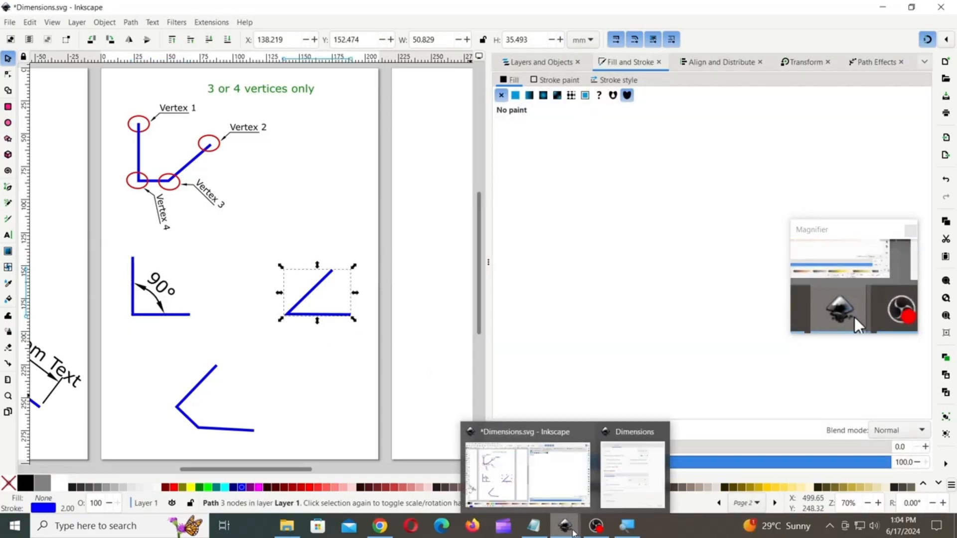
click(632, 474)
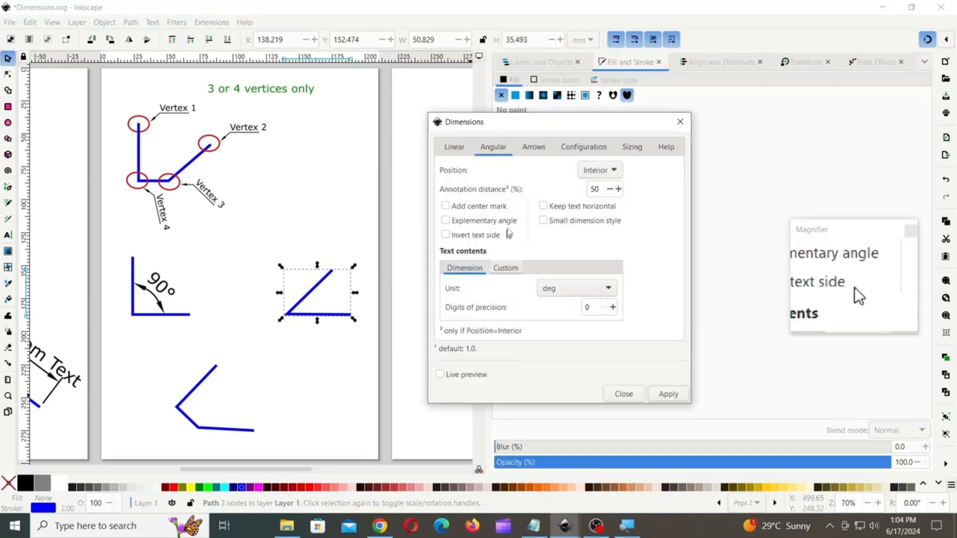
click(440, 374)
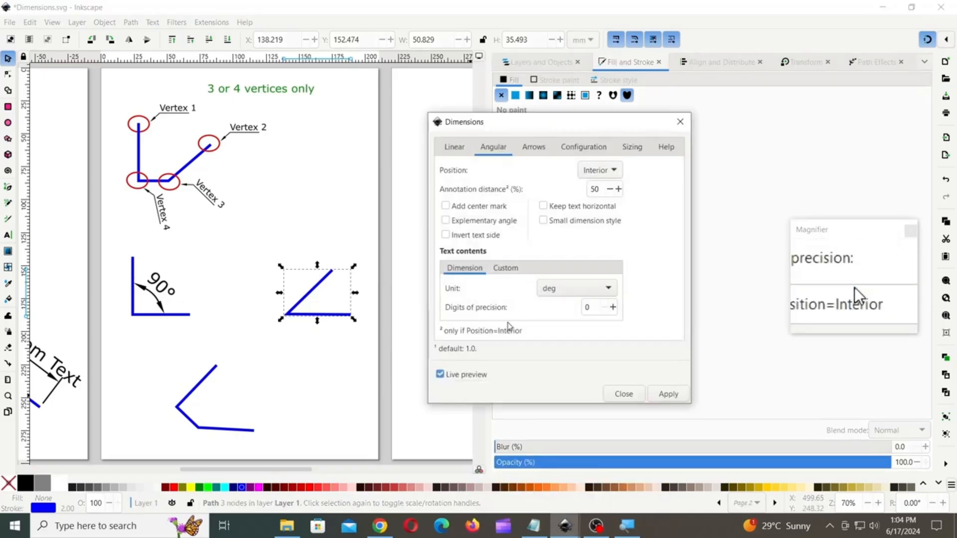
click(595, 171)
click(595, 188)
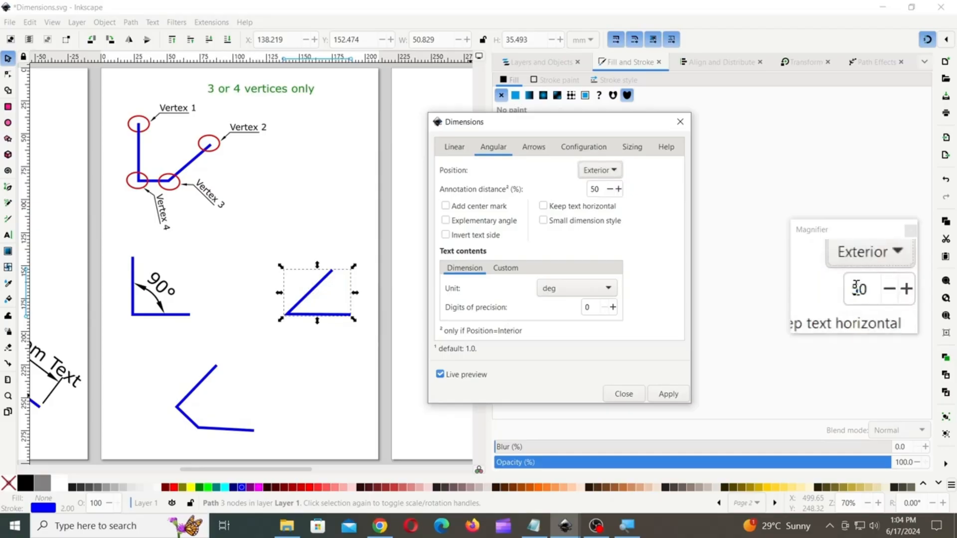
click(600, 170)
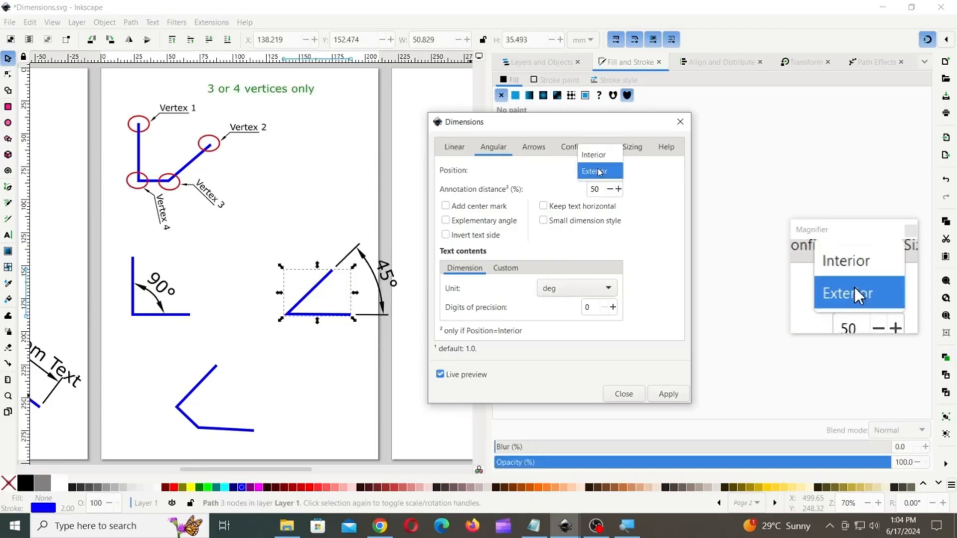
click(602, 159)
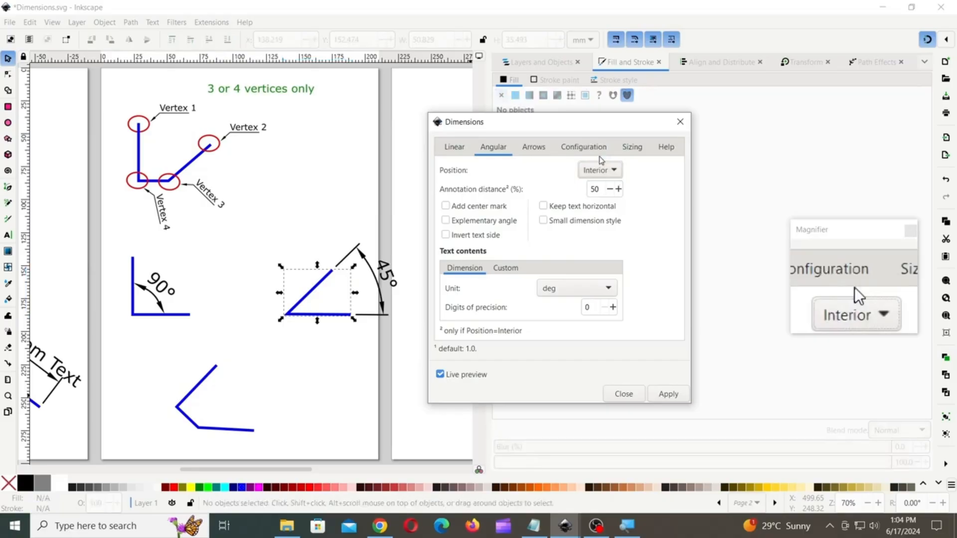
Step: Try Invert text side on the acute angle, and apply its dimension with Explementary angle and Add center mark on
click(446, 235)
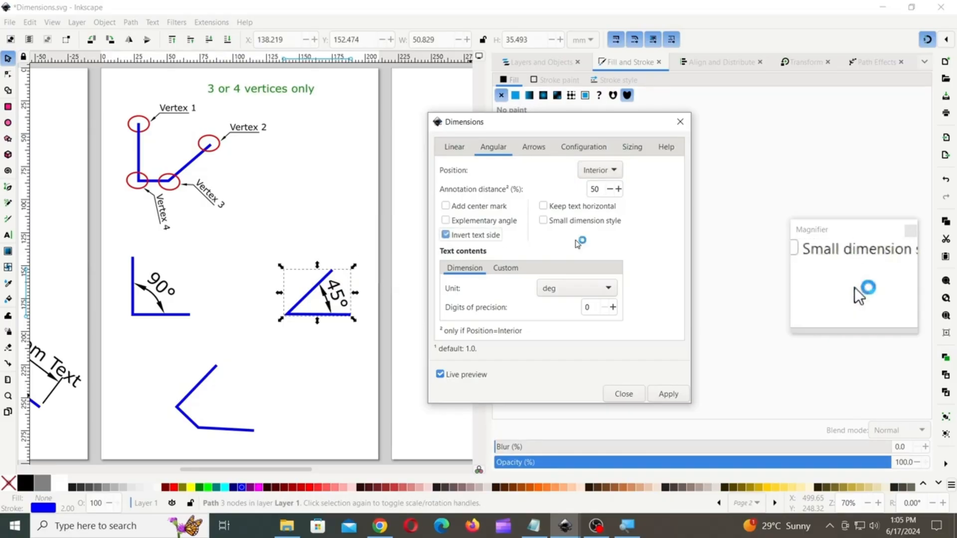
click(446, 235)
click(447, 221)
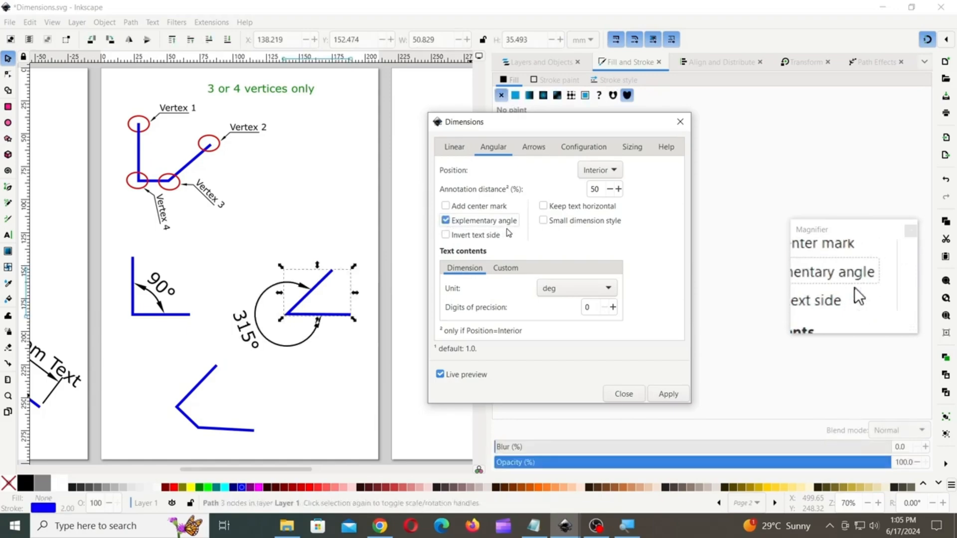
click(446, 207)
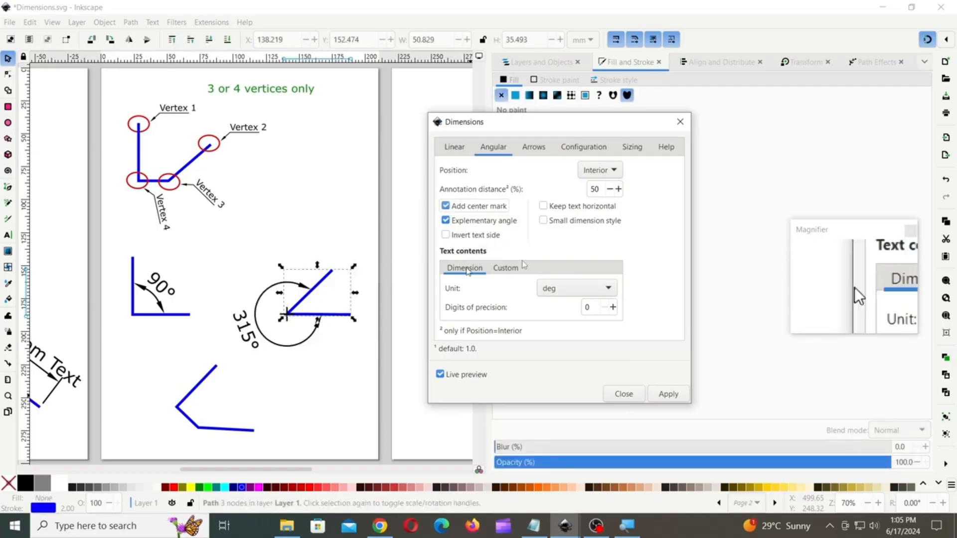
click(670, 397)
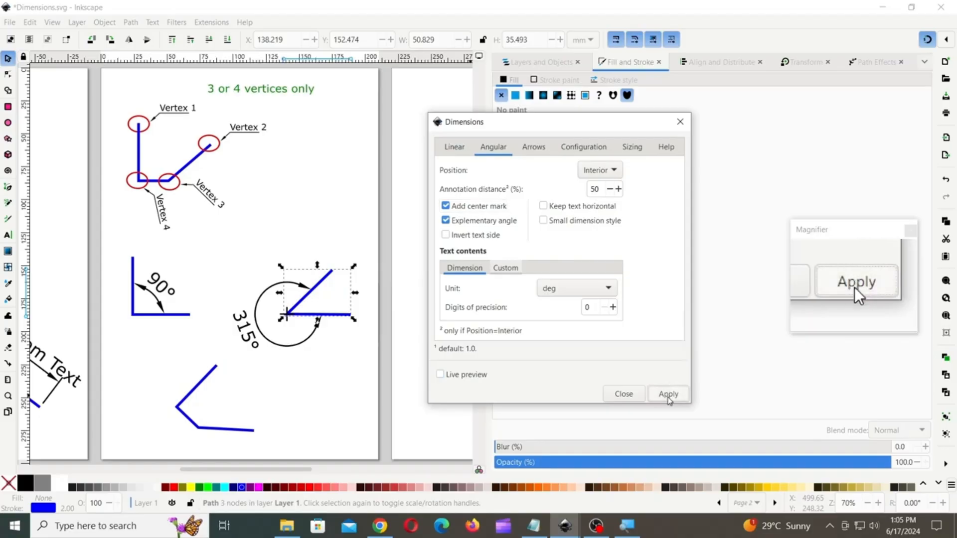
click(624, 395)
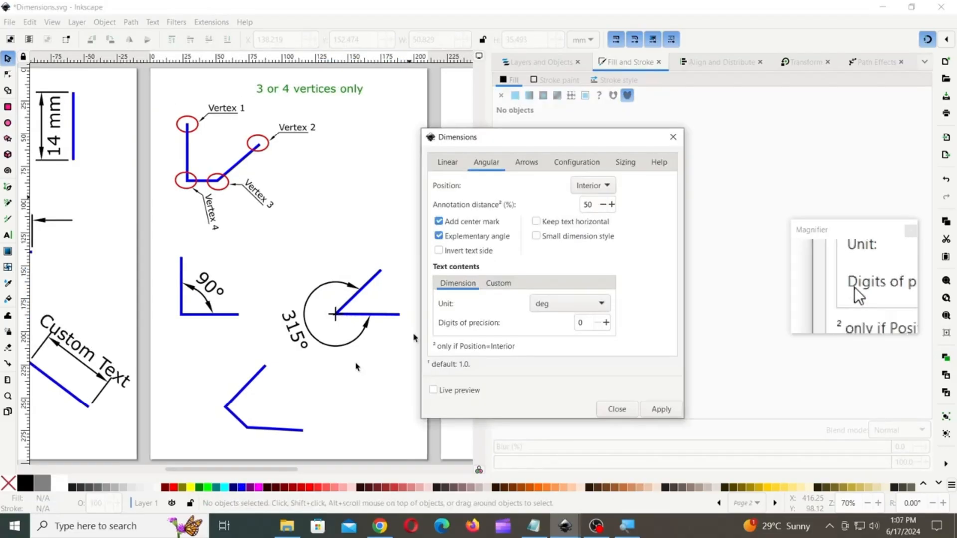
Step: Apply an Interior angular dimension to the four-vertex path with Explementary angle off and 1 digit of precision
click(252, 381)
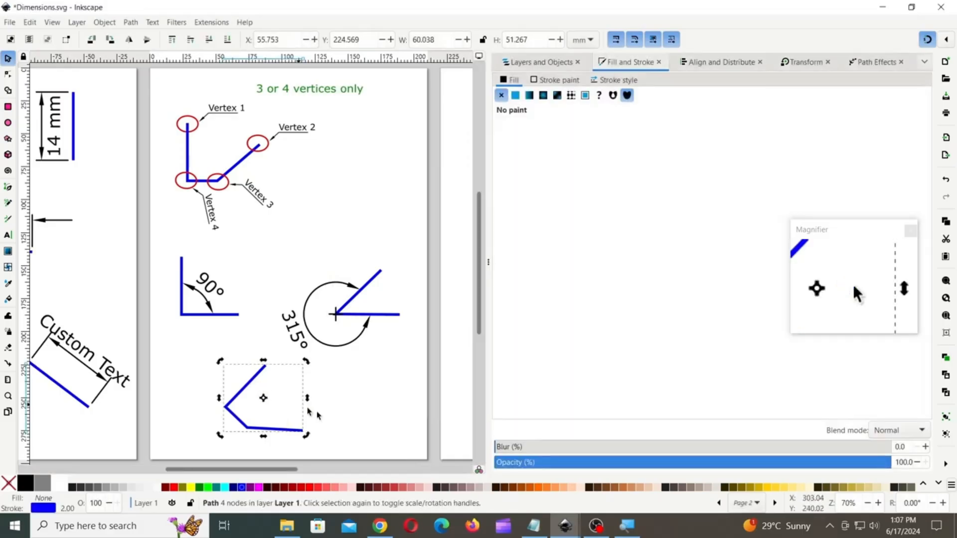
mouse_move(577, 527)
click(633, 469)
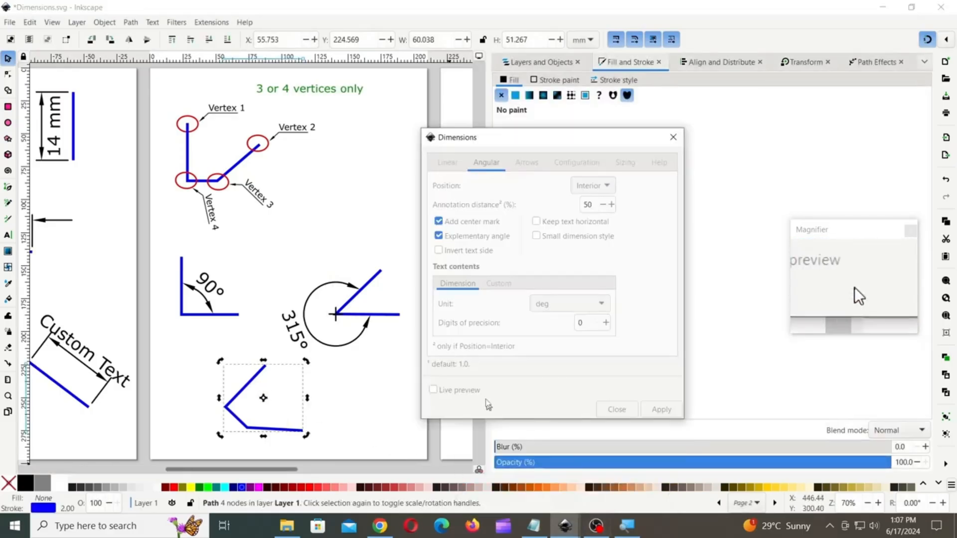
click(436, 391)
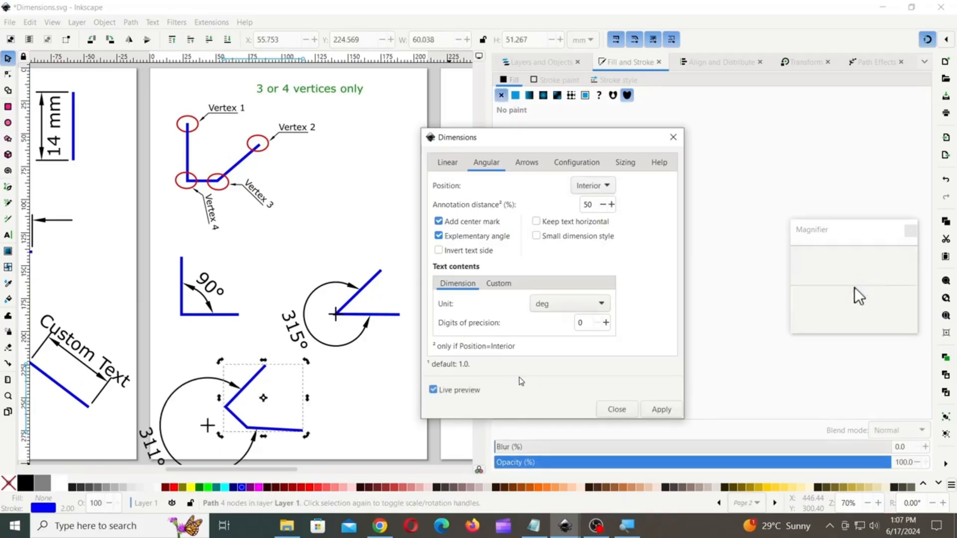
click(438, 235)
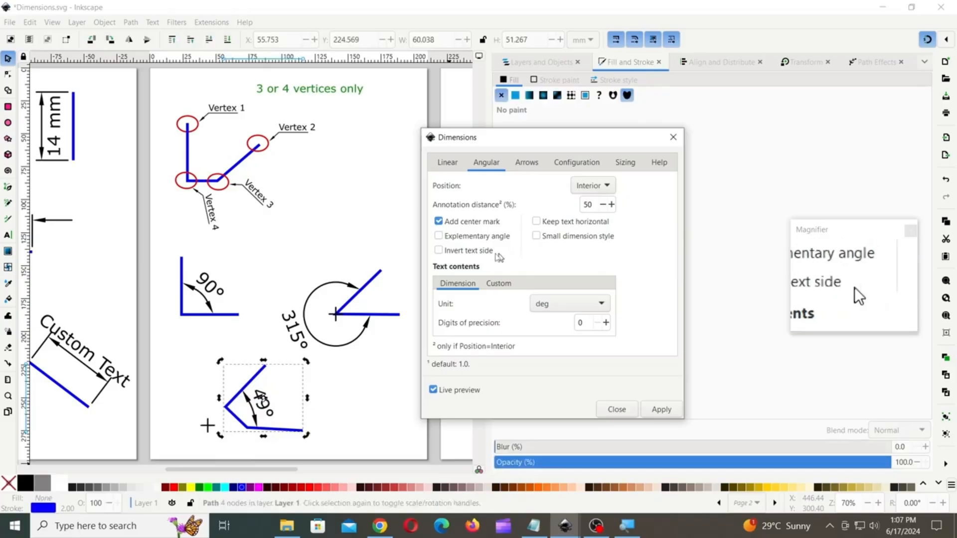
click(607, 322)
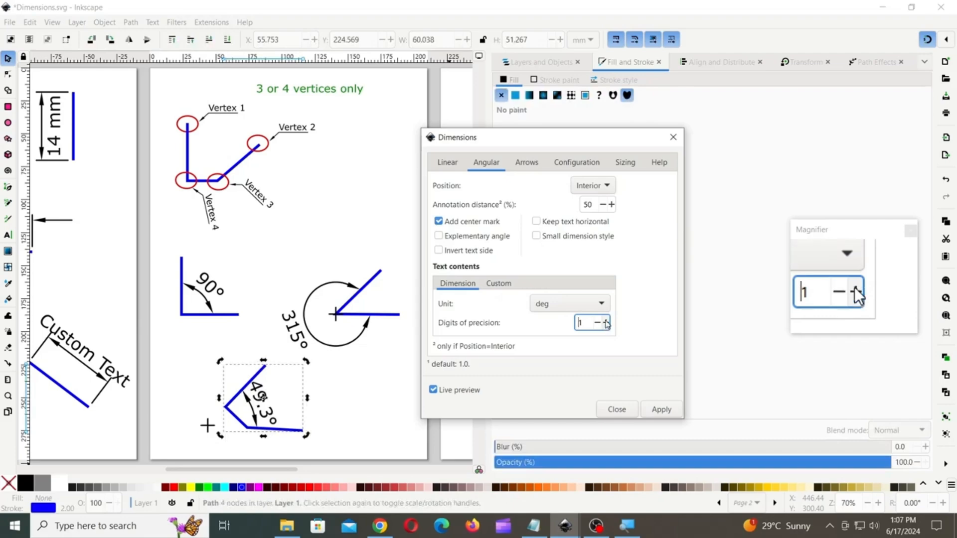
click(650, 410)
click(615, 410)
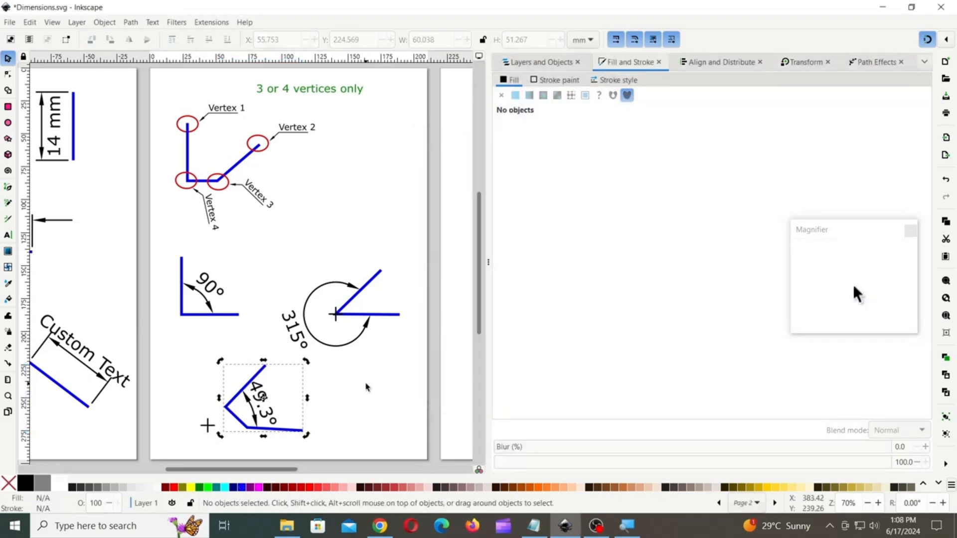
Step: Draw a straight line about 58 mm long with the Pencil tool, corner to corner over the right edge of the next page's rectangle
drag(283, 469, 378, 468)
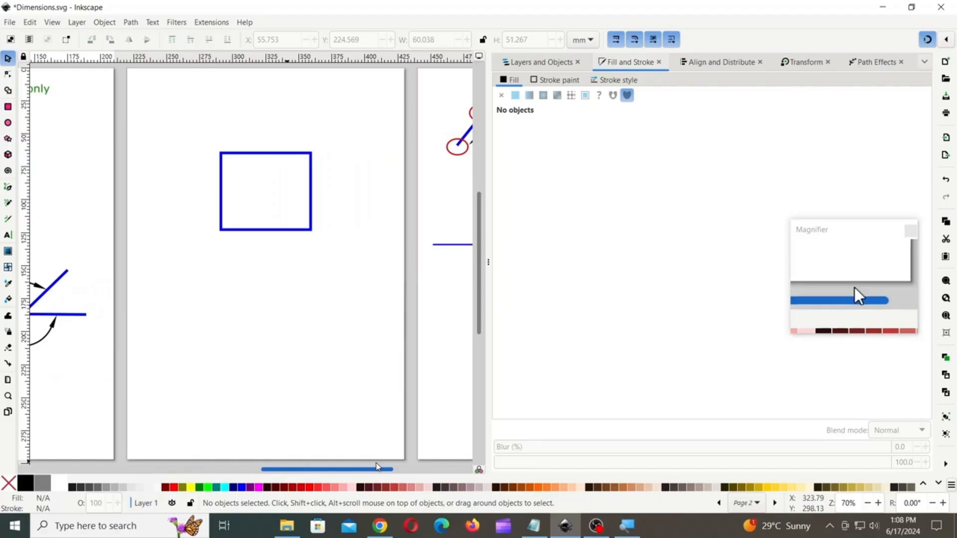
drag(378, 467, 368, 467)
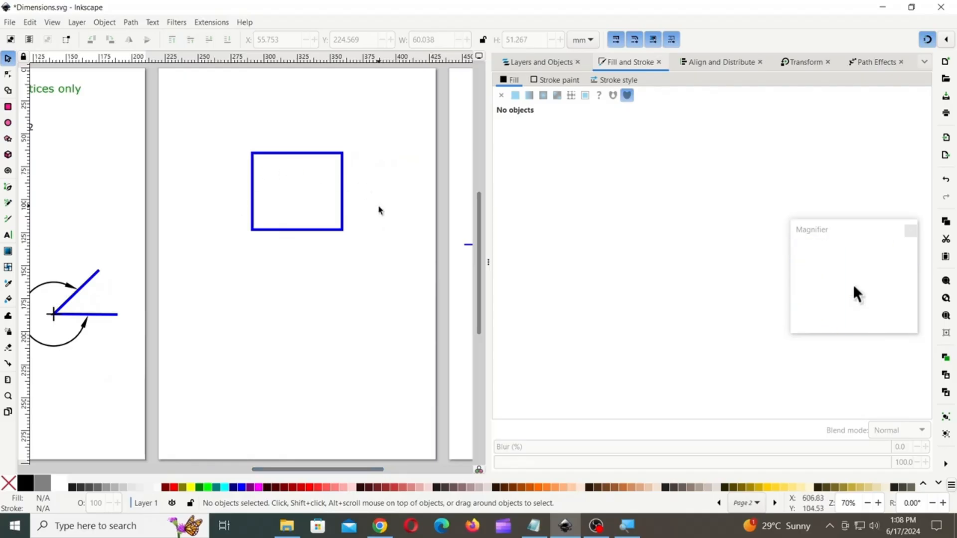
click(8, 204)
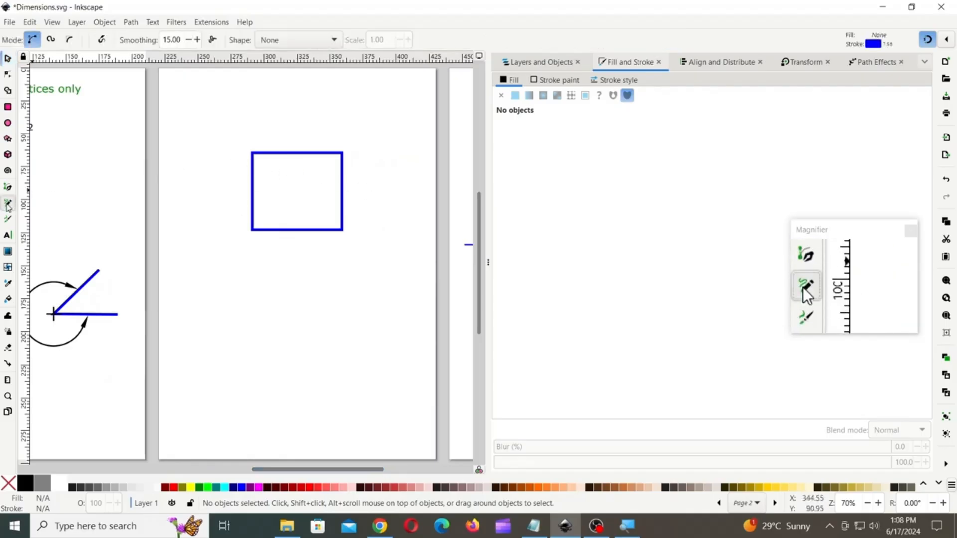
click(343, 155)
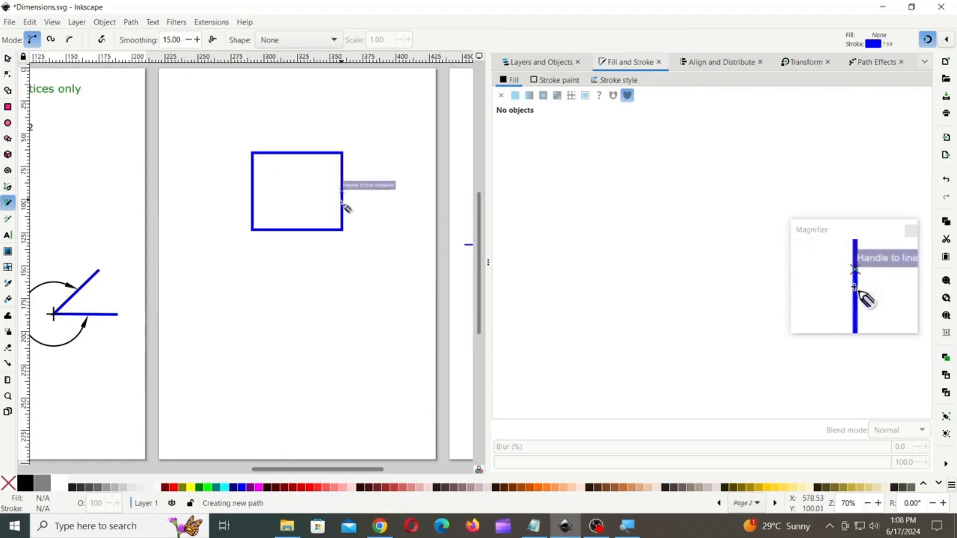
click(343, 230)
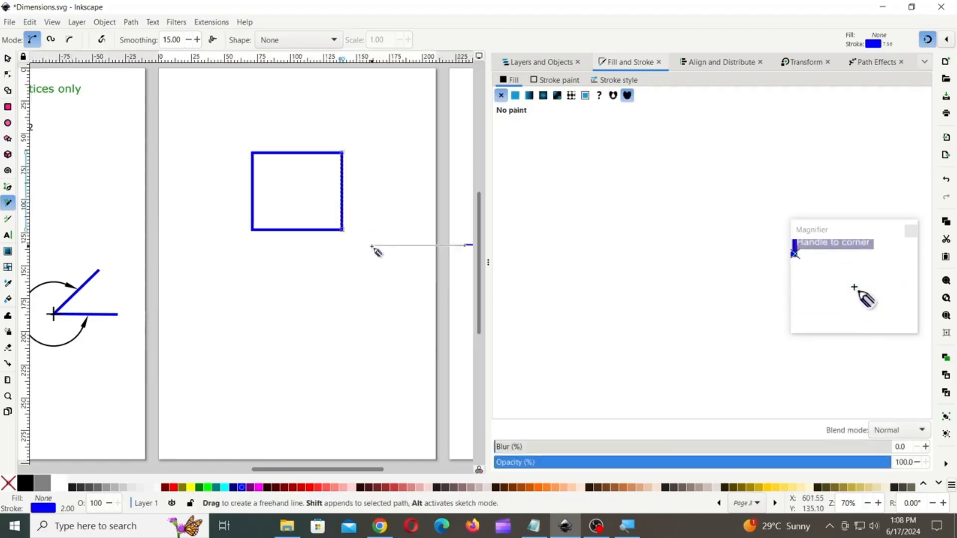
click(8, 59)
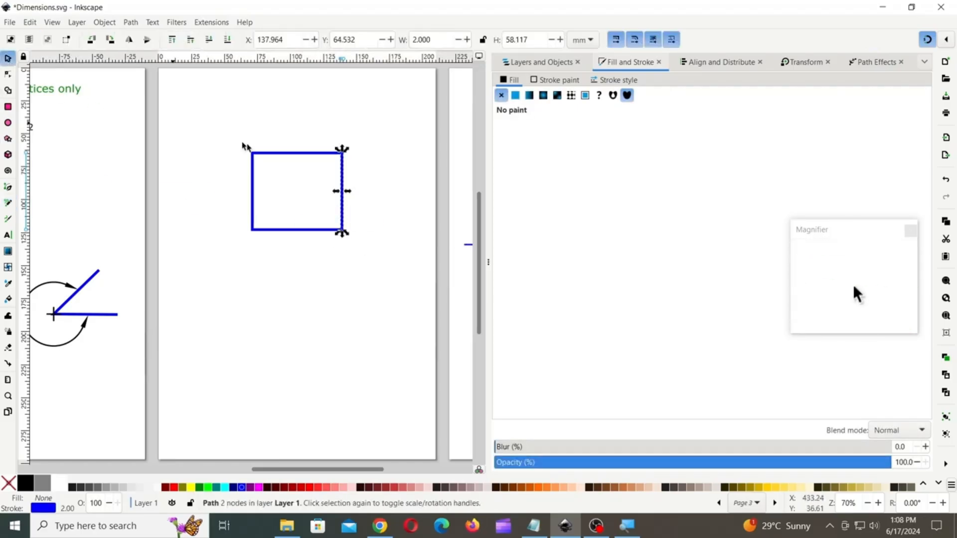
Step: Apply a Vertical linear dimension to the drawn edge line, using the measured Dimension text instead of custom text and placing it outside the rectangle
click(212, 22)
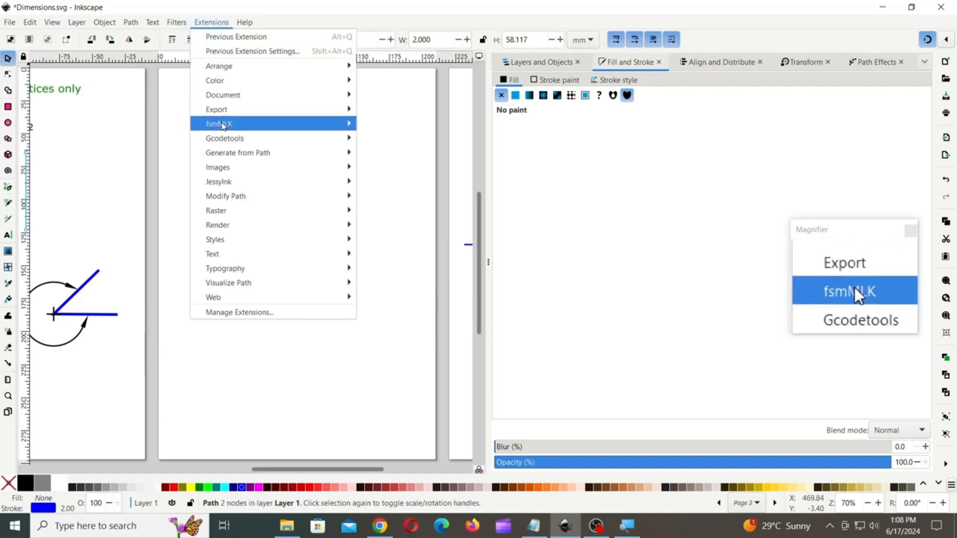
mouse_move(219, 123)
click(389, 125)
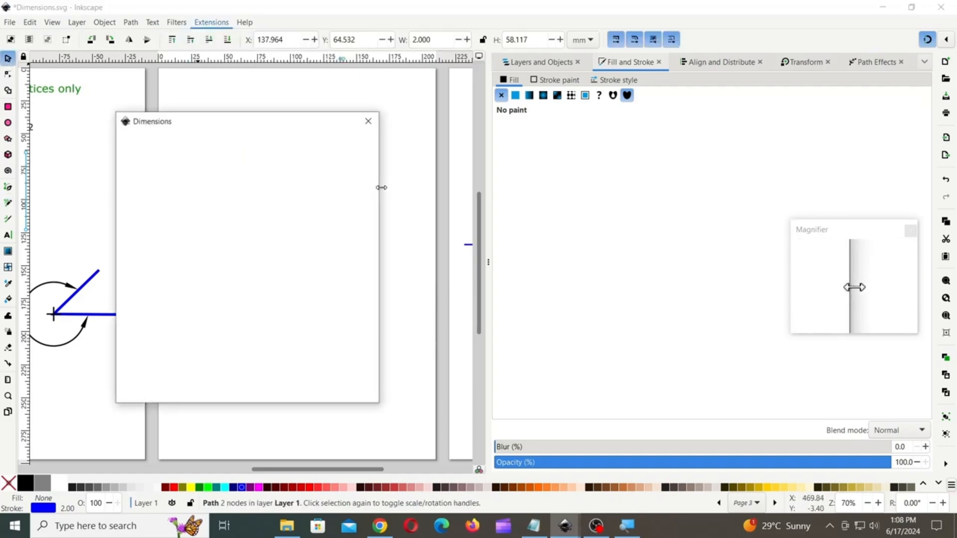
drag(239, 121, 532, 125)
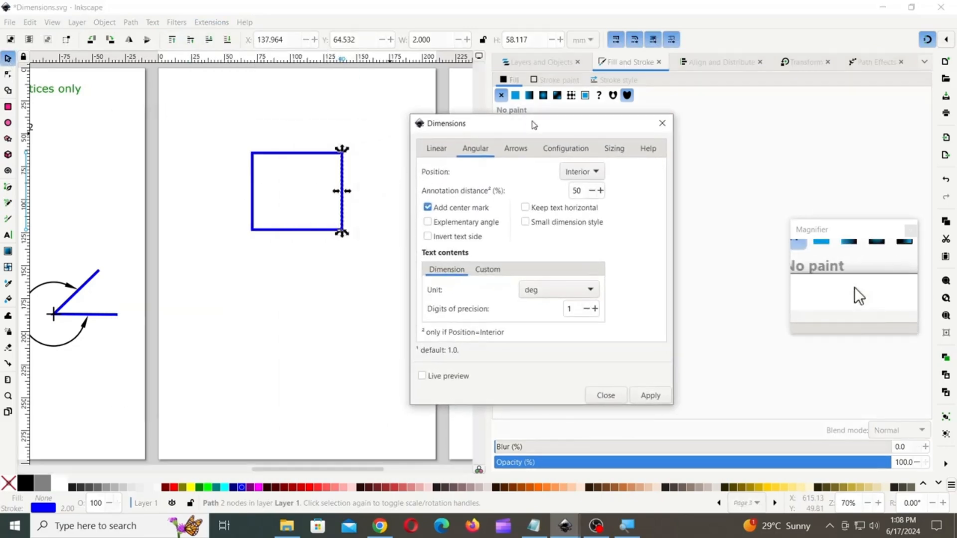
click(437, 148)
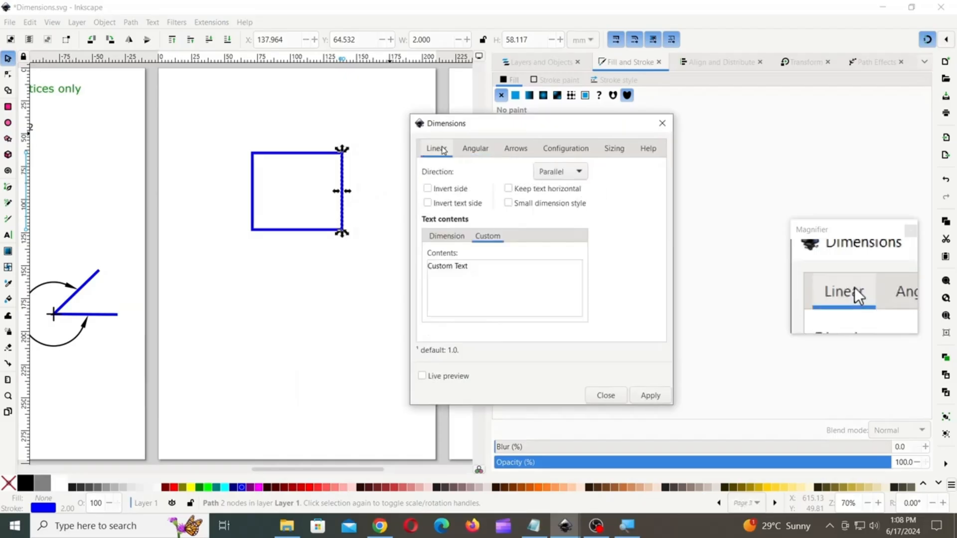
click(561, 172)
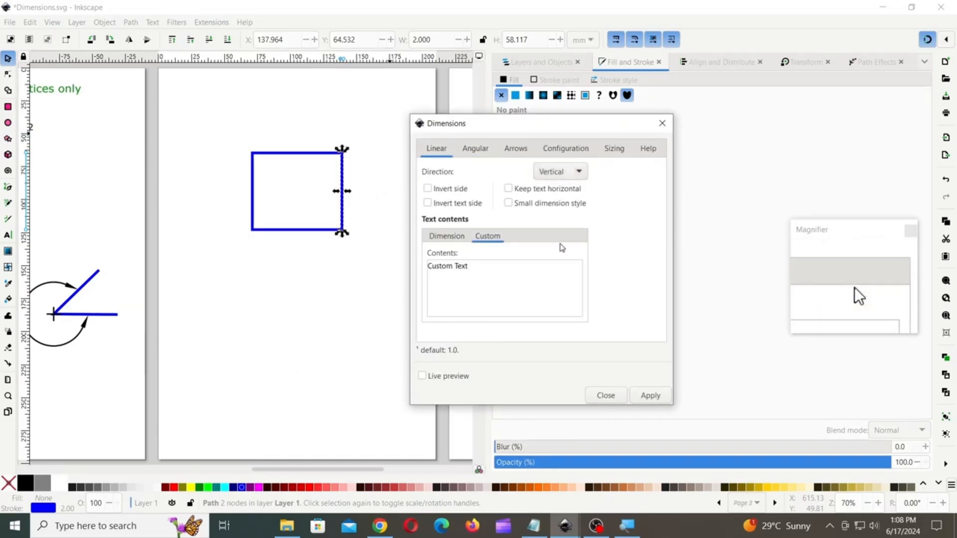
click(423, 377)
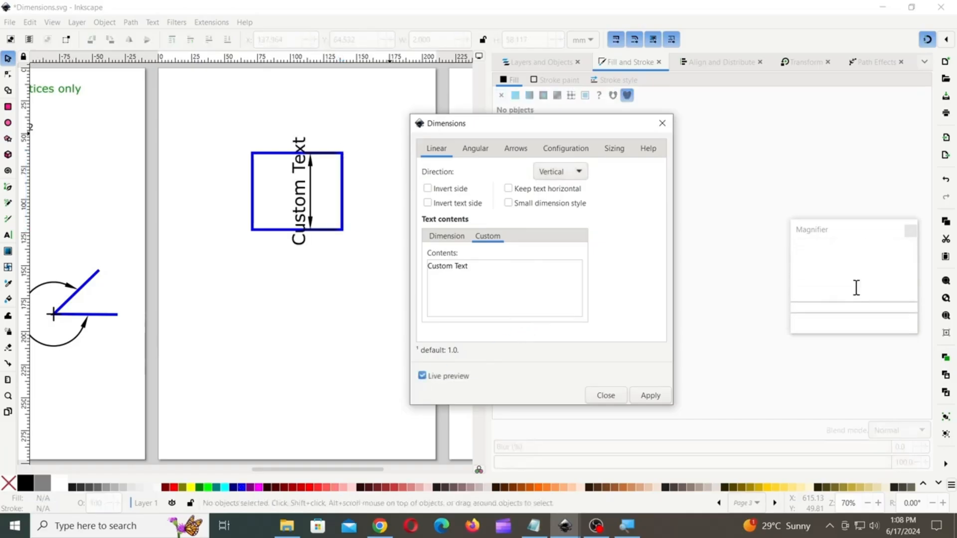
click(447, 236)
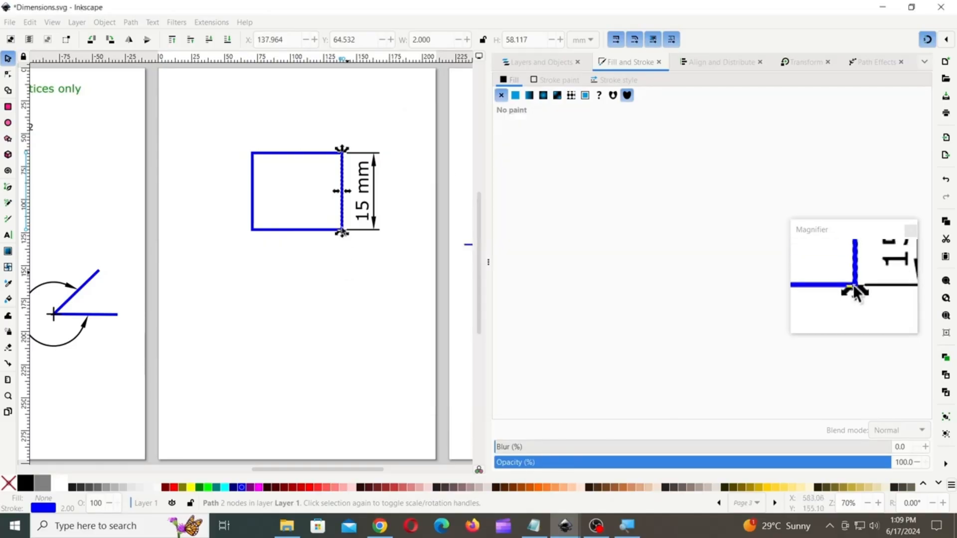
click(340, 257)
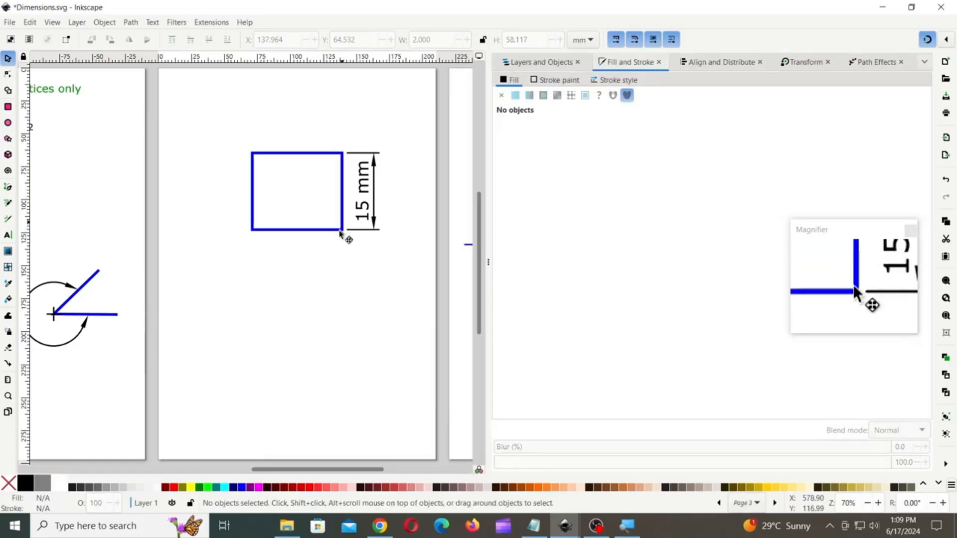
Step: Move the drawn helper line off the rectangle's right edge and delete it
drag(340, 233, 333, 328)
key(Delete)
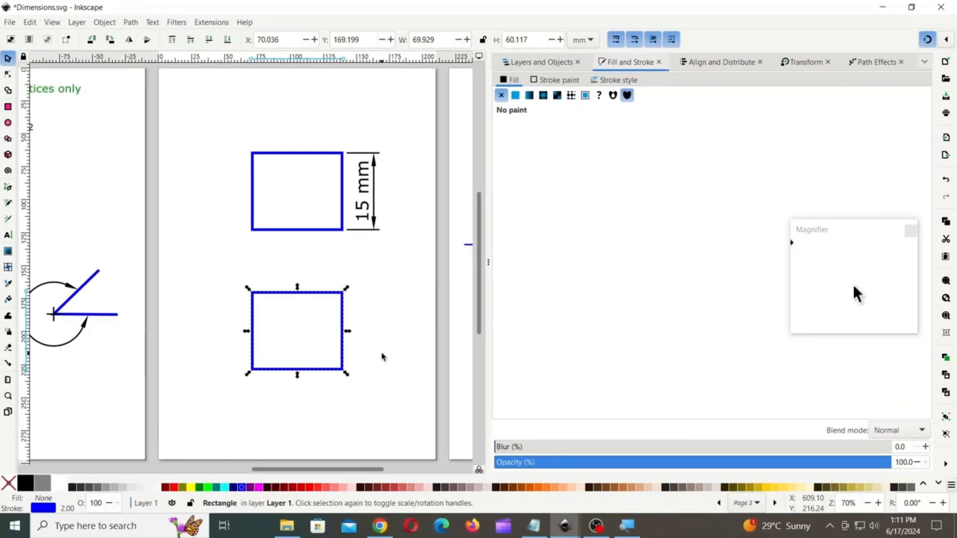
click(414, 384)
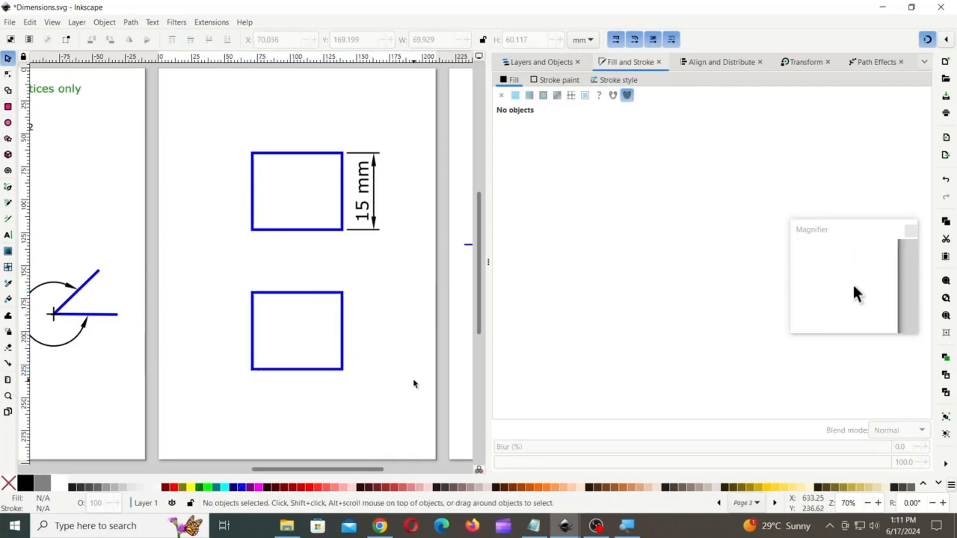
Step: Duplicate the lower rectangle and give the copy a near-black stroke, keeping it exactly on top of the blue original
click(343, 299)
right_click(344, 300)
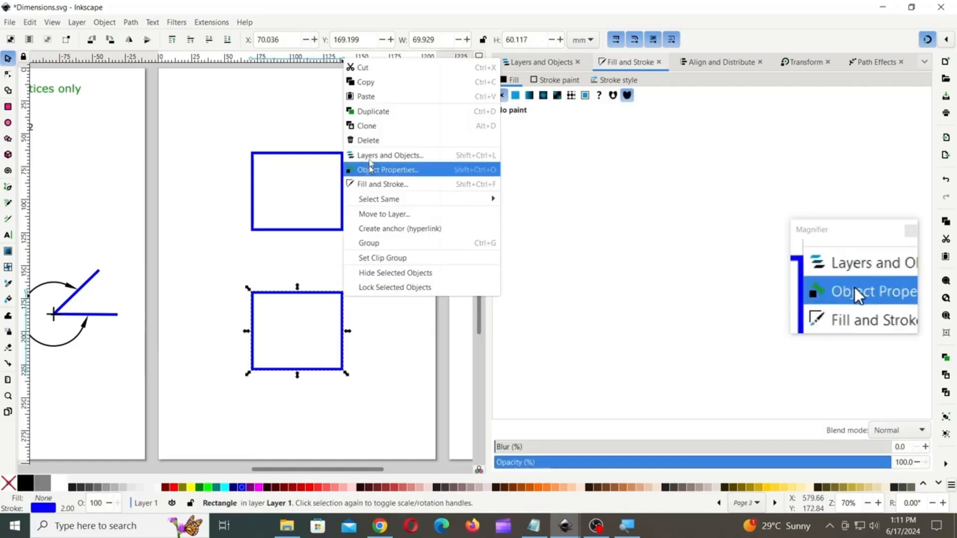
click(372, 117)
right_click(71, 493)
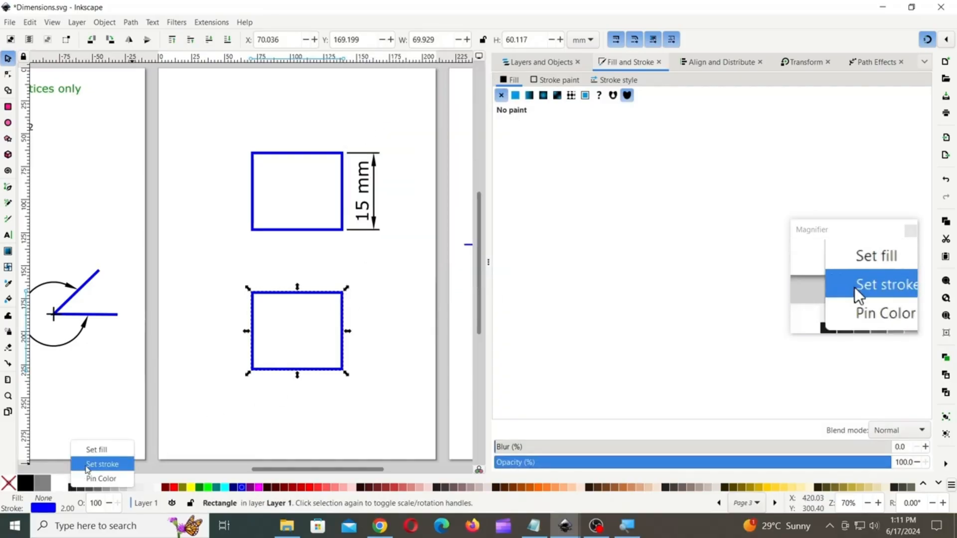
click(95, 463)
drag(342, 315, 388, 328)
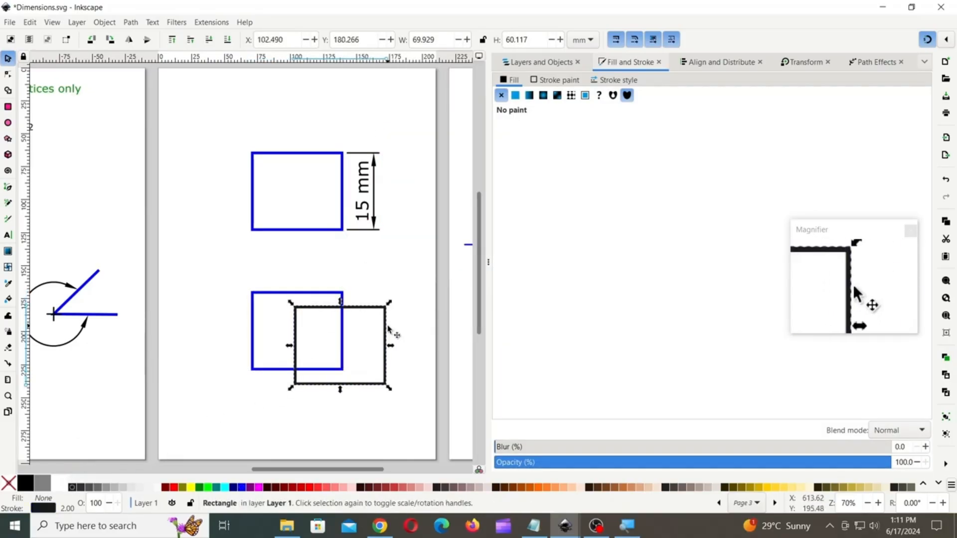
key(ctrl+z)
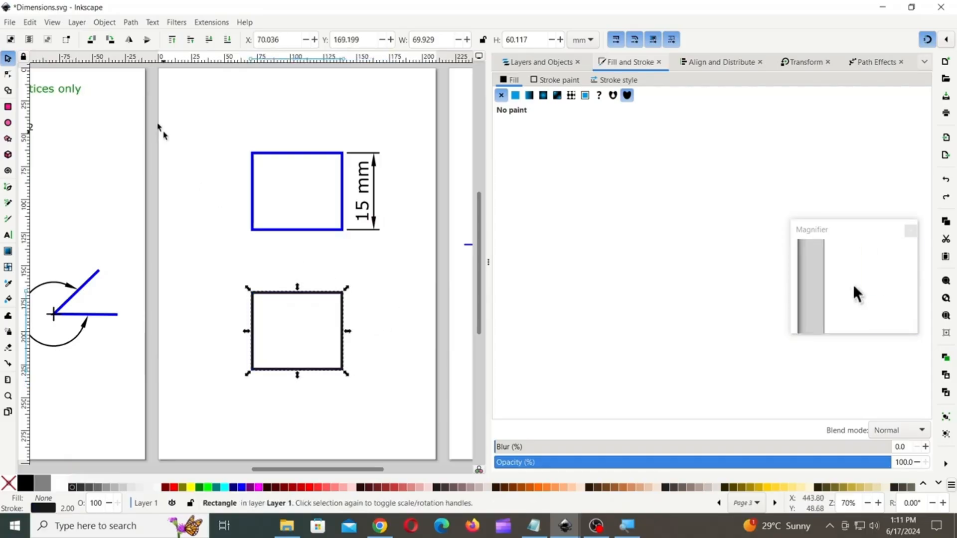
Step: Convert the dark rectangle copy to a path and break the path at each of its four corner nodes
click(134, 24)
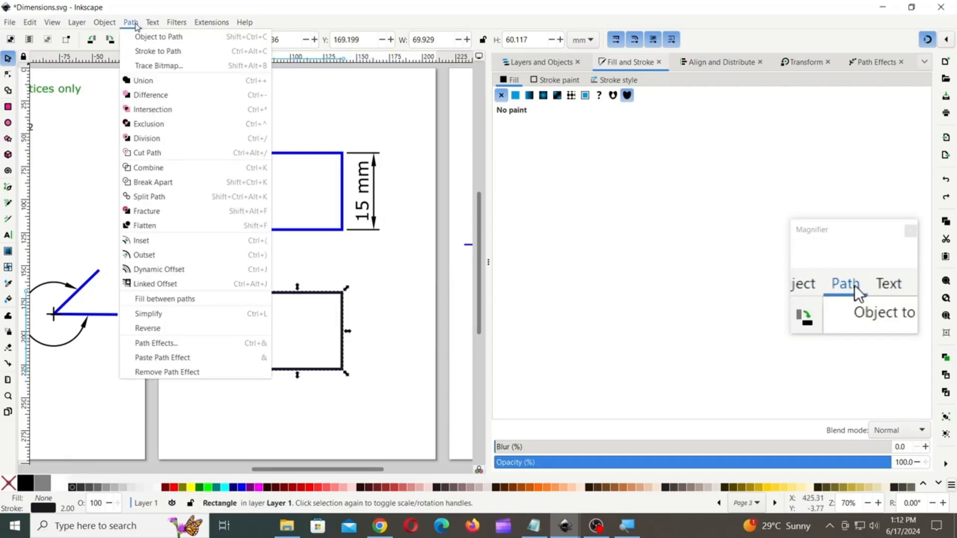
click(170, 35)
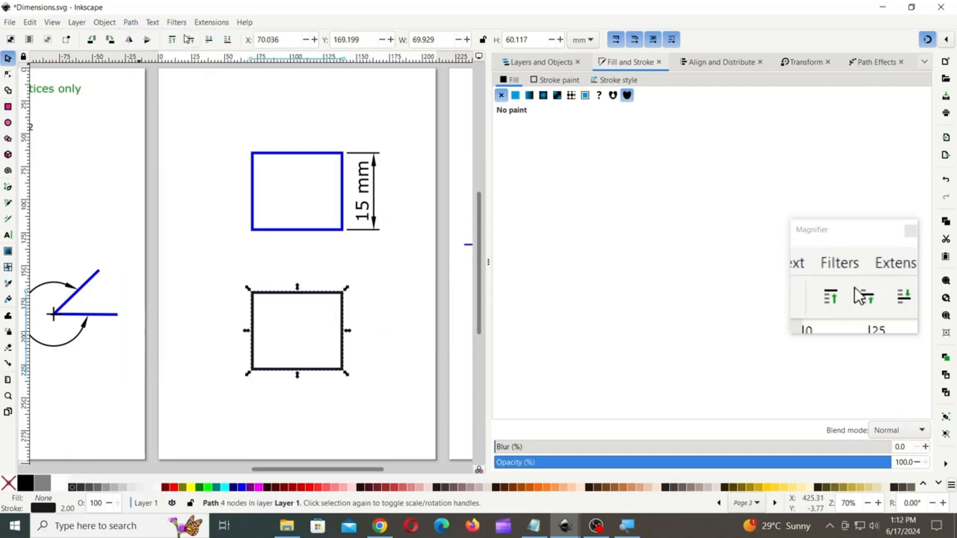
click(8, 74)
click(252, 292)
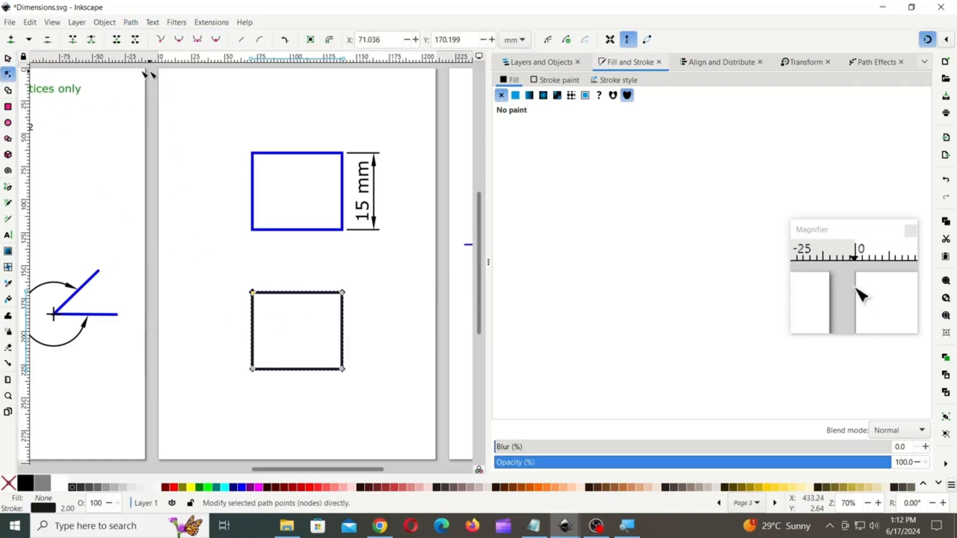
click(343, 292)
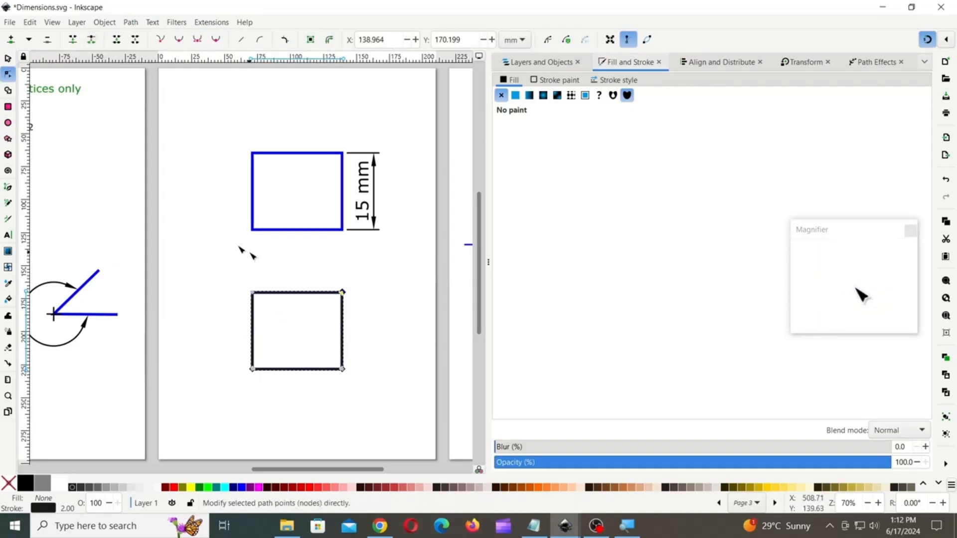
click(252, 369)
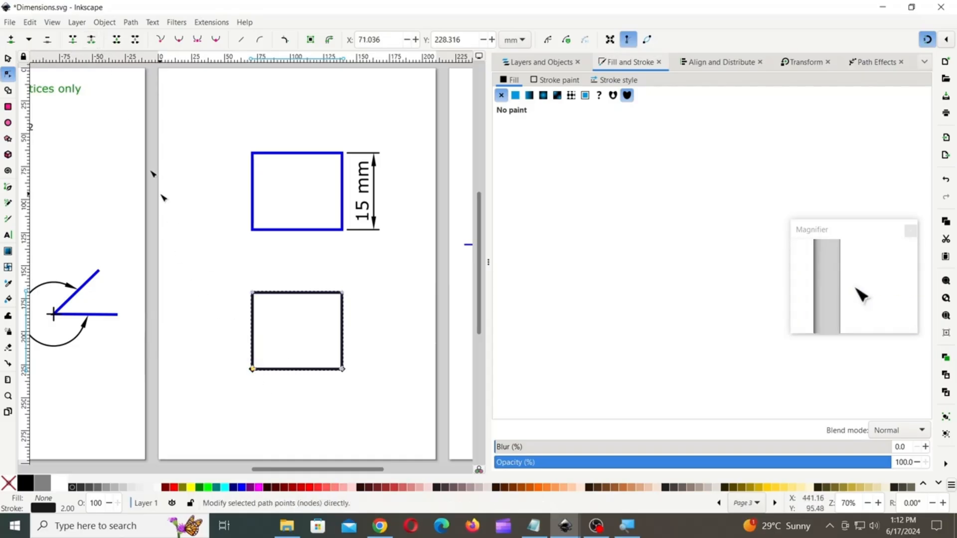
click(342, 369)
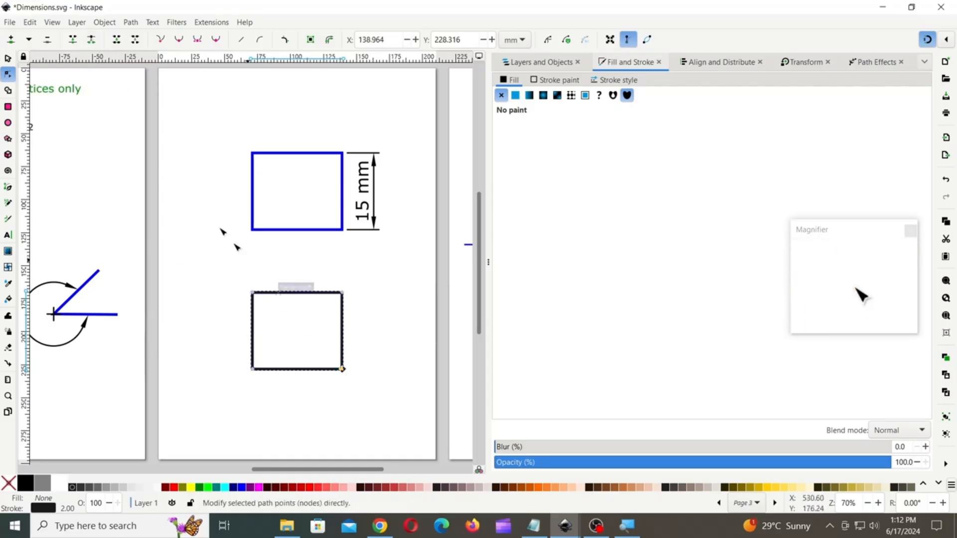
Step: Break the dark path apart into separate side segments and deselect them
click(7, 59)
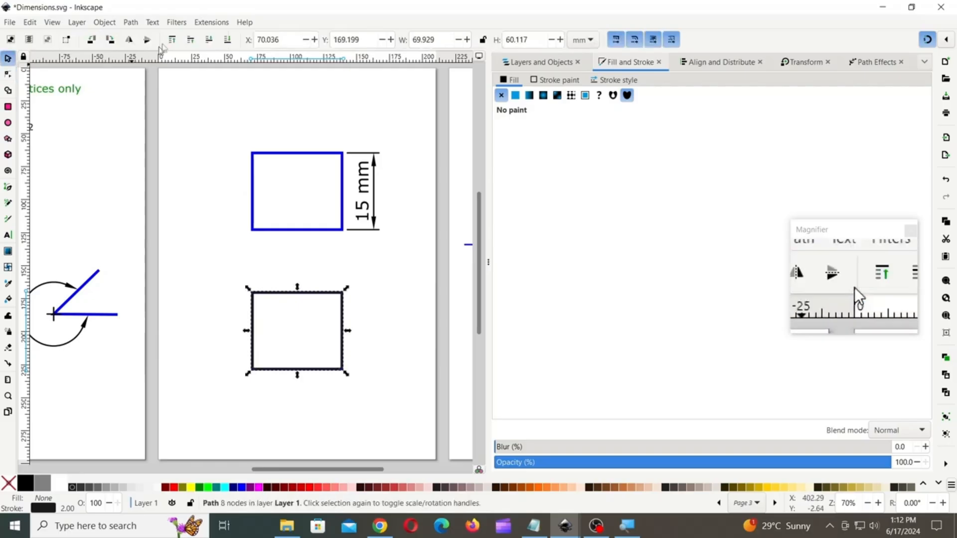
click(131, 22)
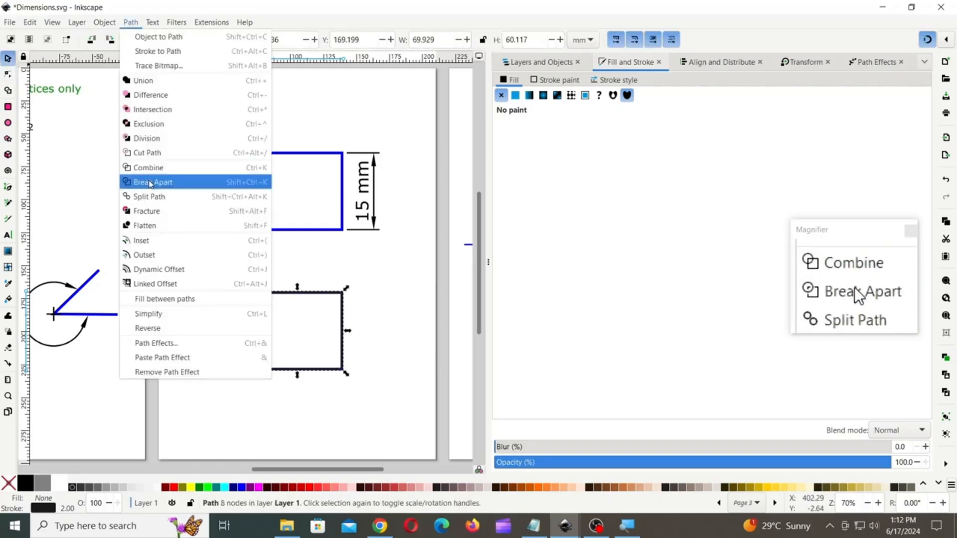
click(150, 182)
click(329, 304)
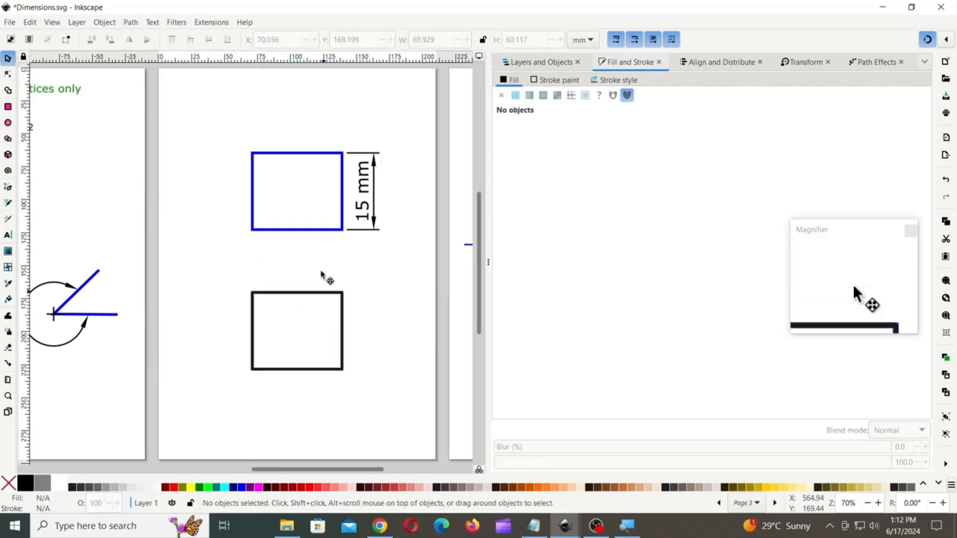
Step: Move the dark top and right segments away from the lower rectangle and undo both moves
drag(324, 292, 323, 268)
drag(350, 315, 379, 319)
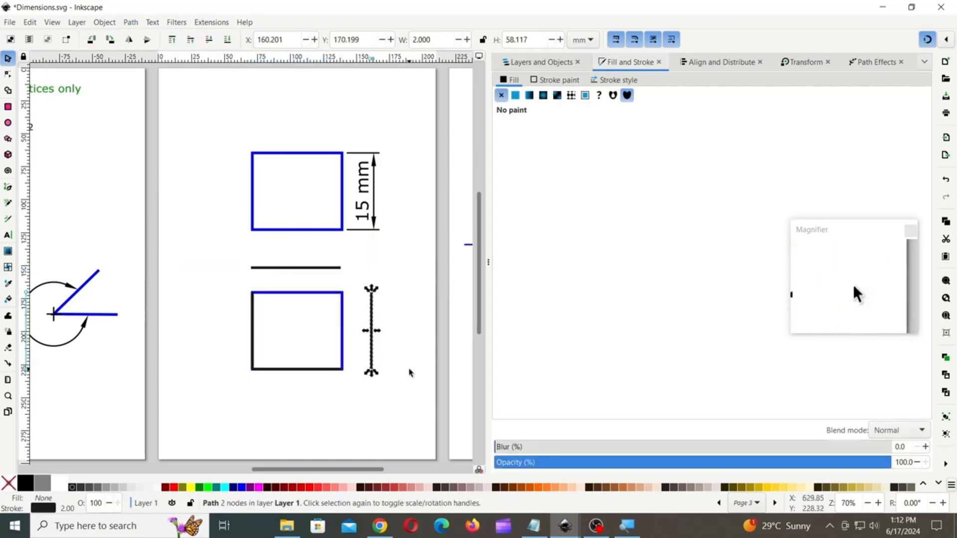
click(383, 330)
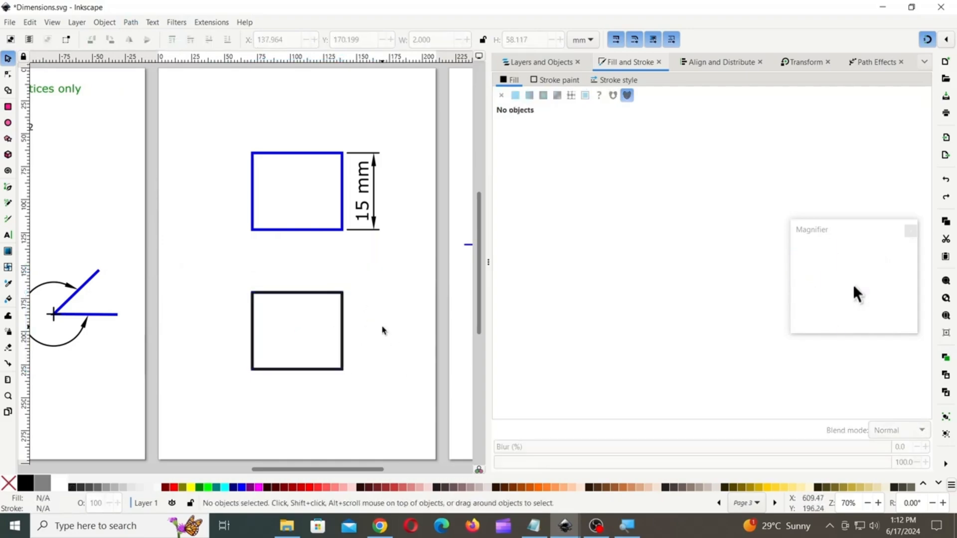
Step: Select the lower rectangle's dark top segment and enable Remove auxiliary line in the Dimensions extension's configuration
click(320, 294)
mouse_move(565, 525)
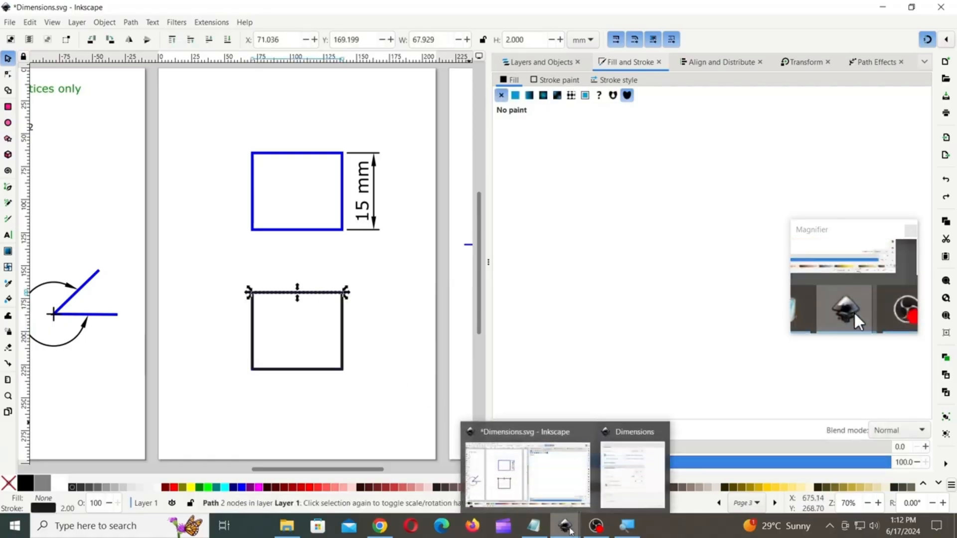
click(629, 473)
click(562, 148)
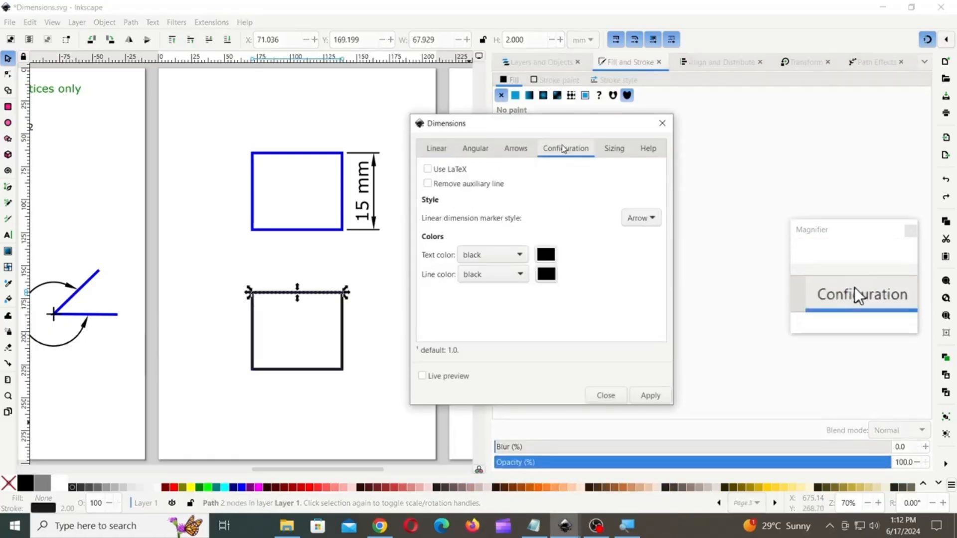
click(428, 183)
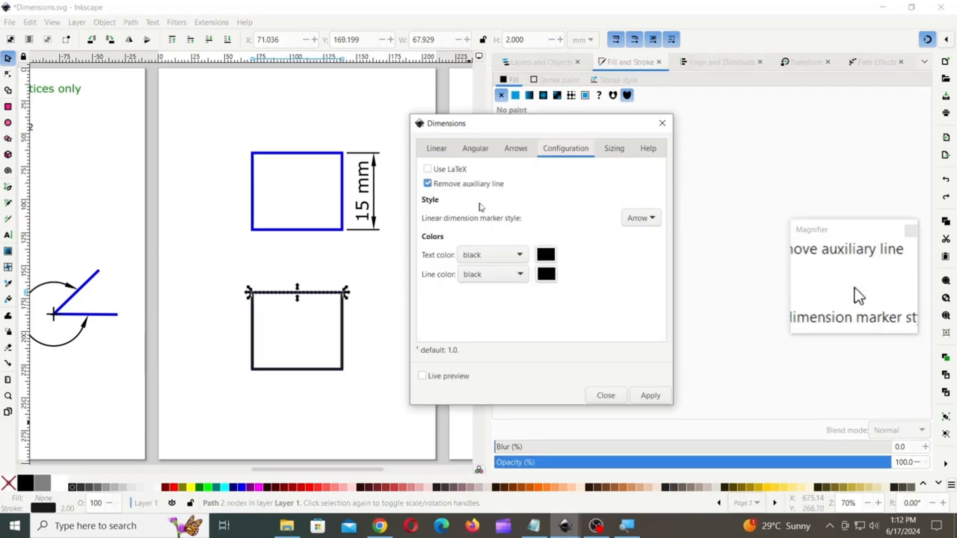
Step: Apply a Horizontal linear dimension to the top segment with Invert side off, placing it above the lower rectangle
click(436, 149)
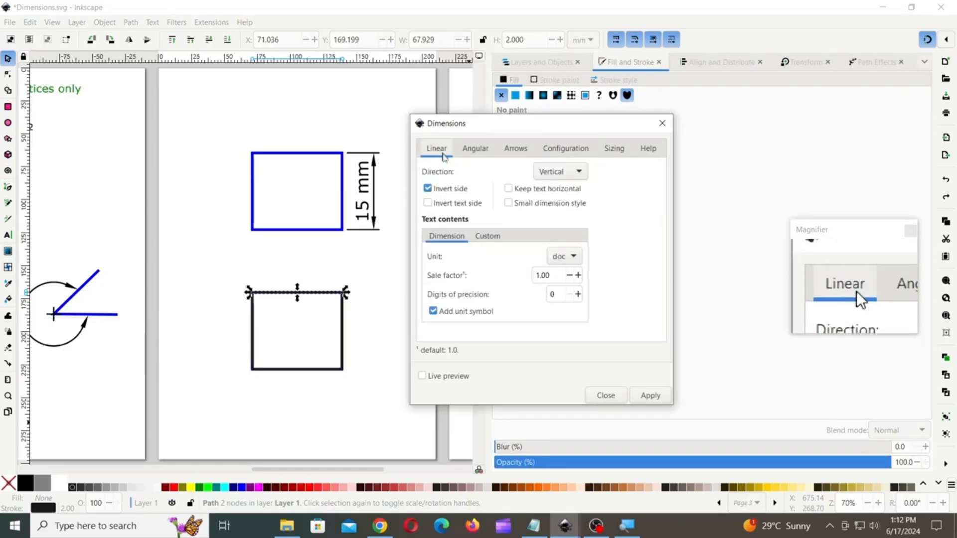
click(427, 377)
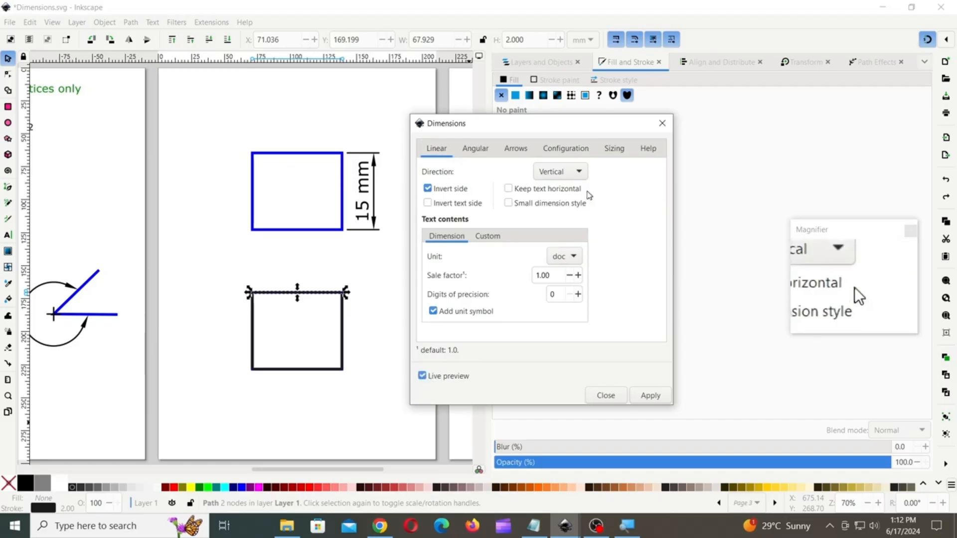
click(559, 171)
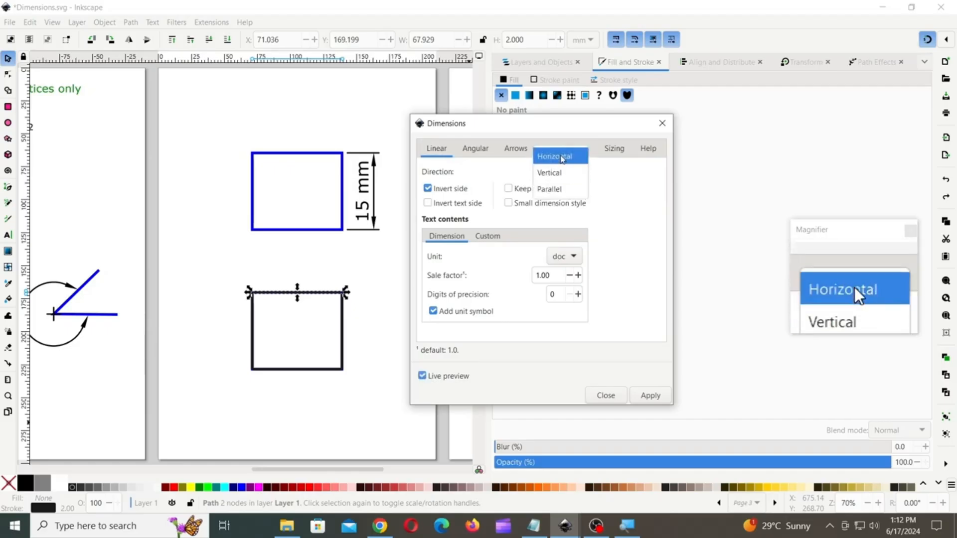
click(562, 157)
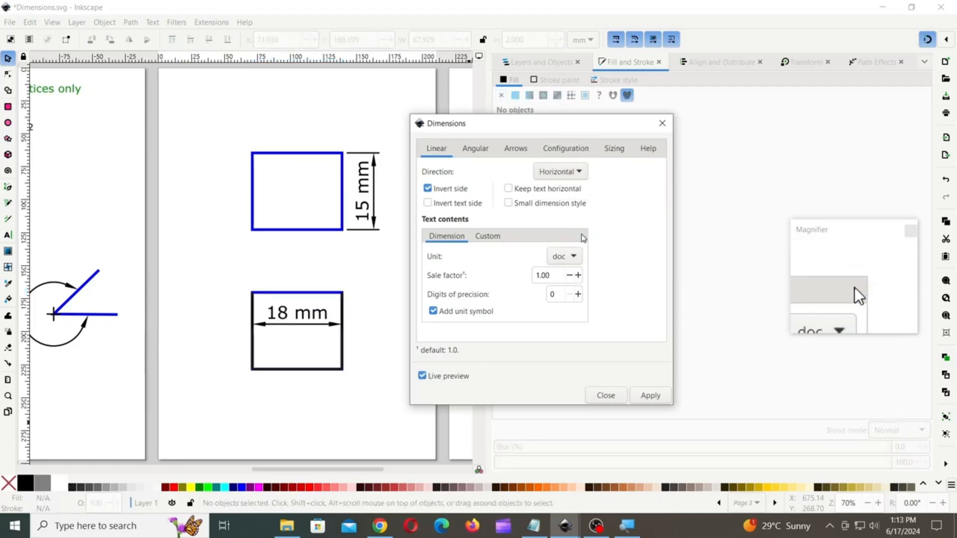
click(428, 188)
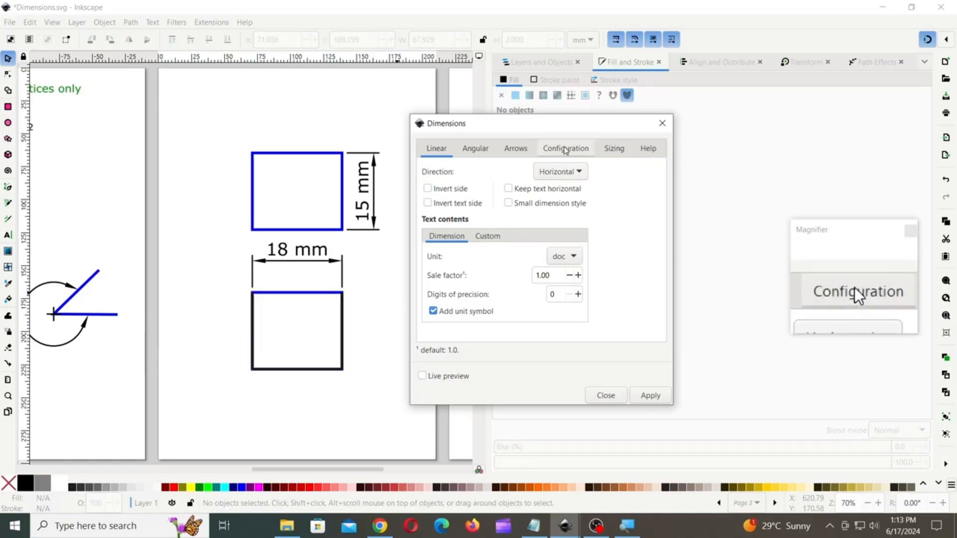
Step: Set the dimension line color to red while keeping the text color black
click(581, 152)
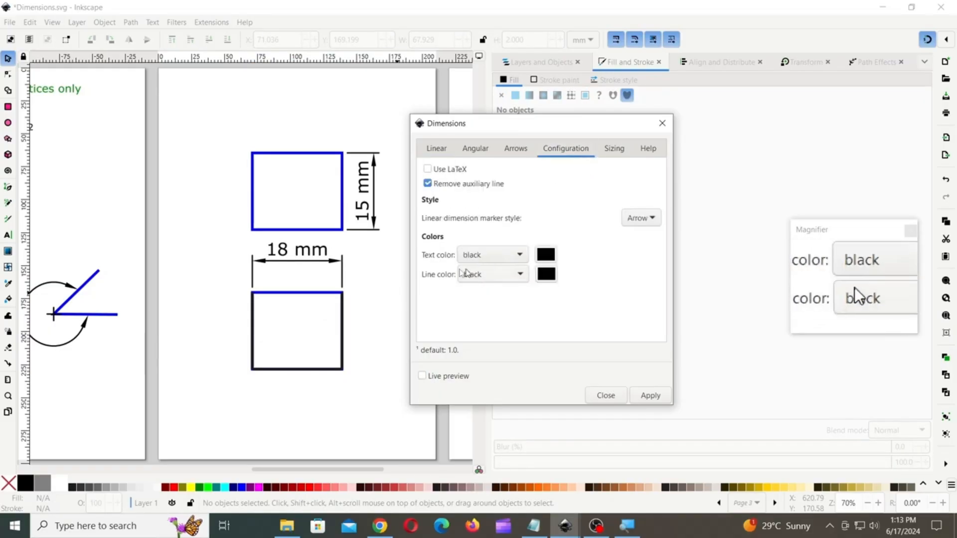
click(487, 255)
click(487, 223)
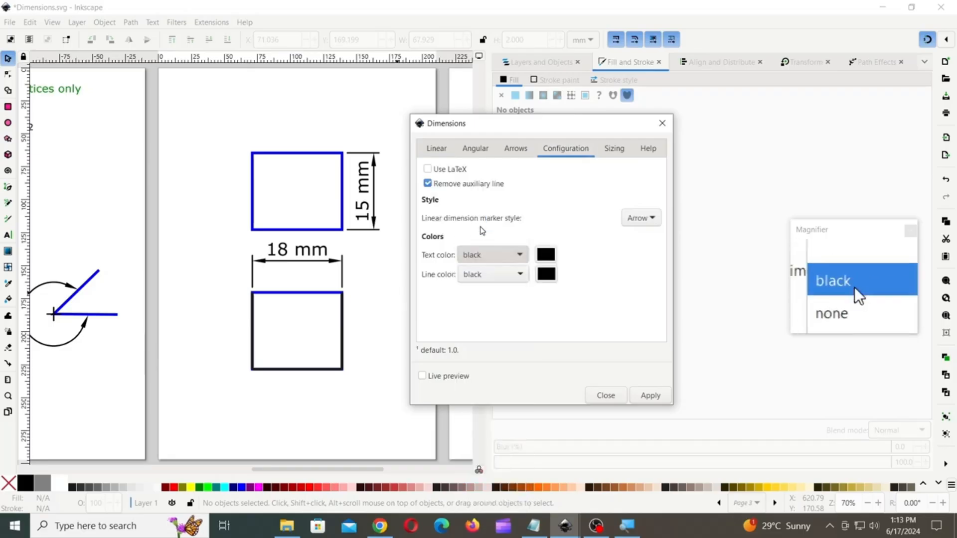
click(488, 275)
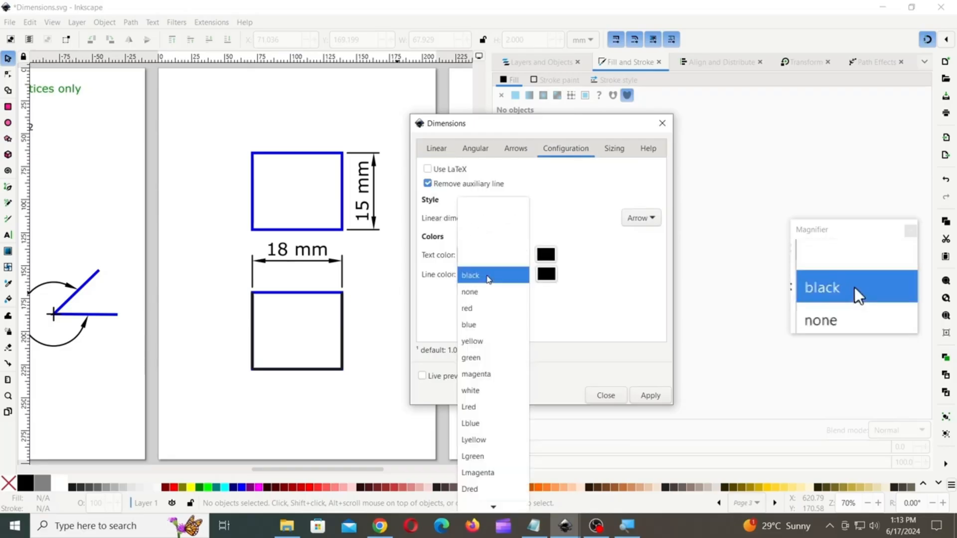
click(481, 309)
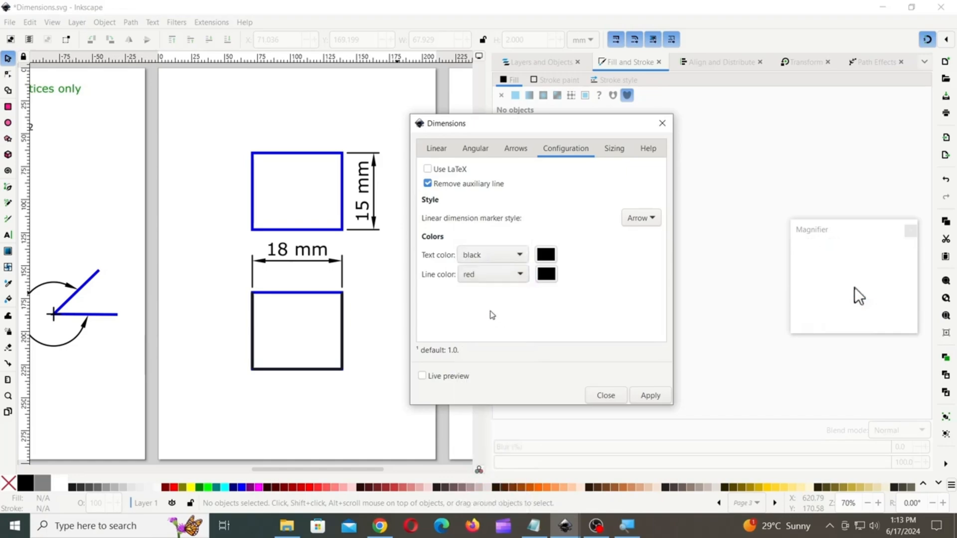
Step: Preview a Vertical linear dimension on the lower rectangle's dark right segment with Invert side on, placing it outside the rectangle
click(437, 148)
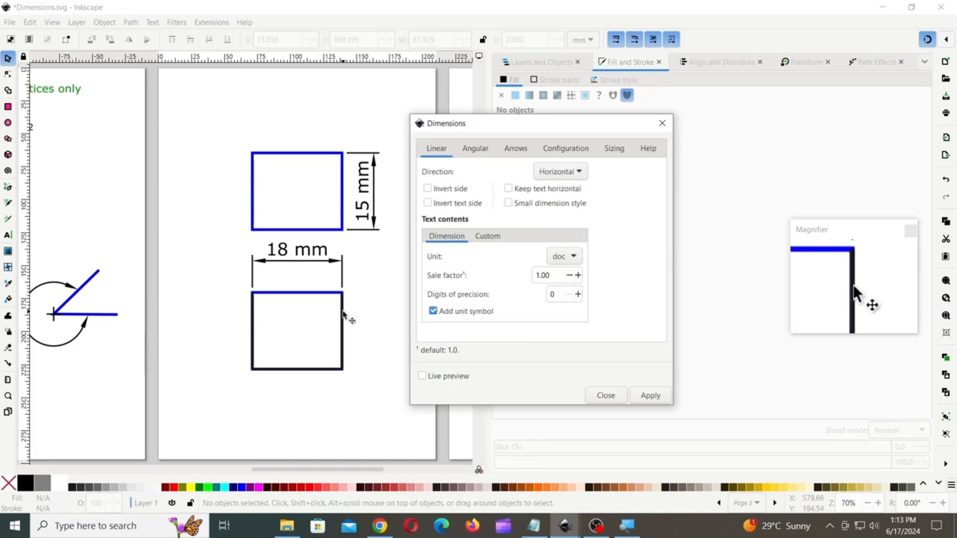
key(Escape)
click(343, 313)
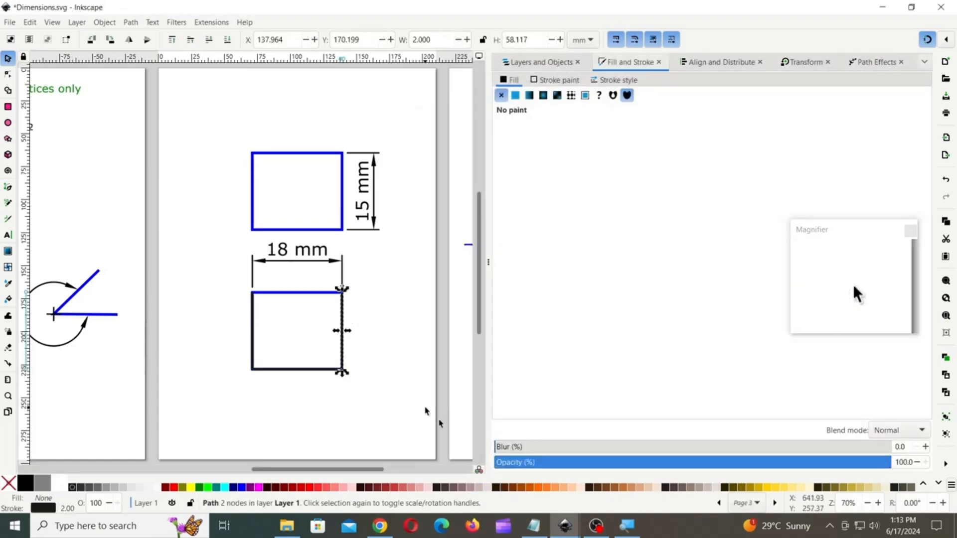
mouse_move(576, 531)
click(620, 474)
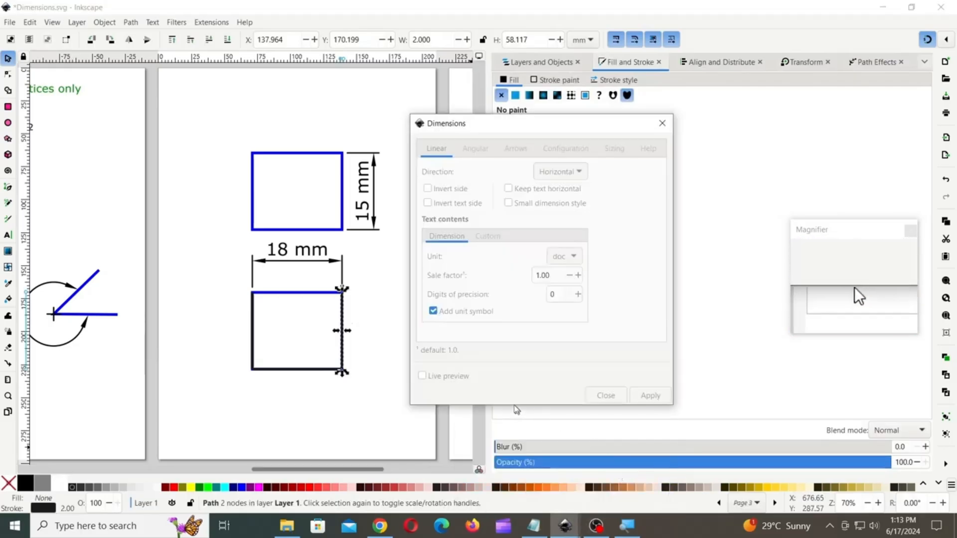
click(560, 172)
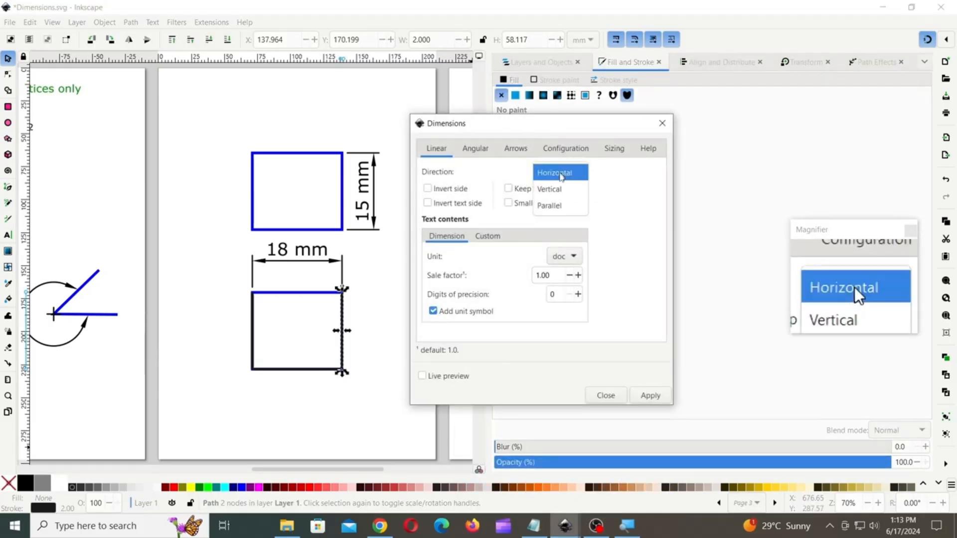
click(559, 190)
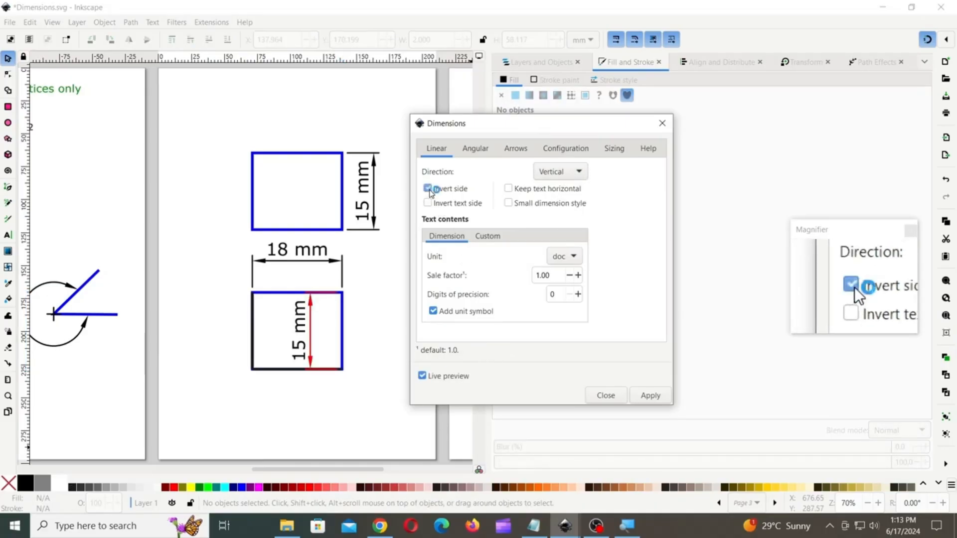
Step: Set the vertical dimension's unit to cm and its digits of precision to 3
click(562, 257)
click(560, 292)
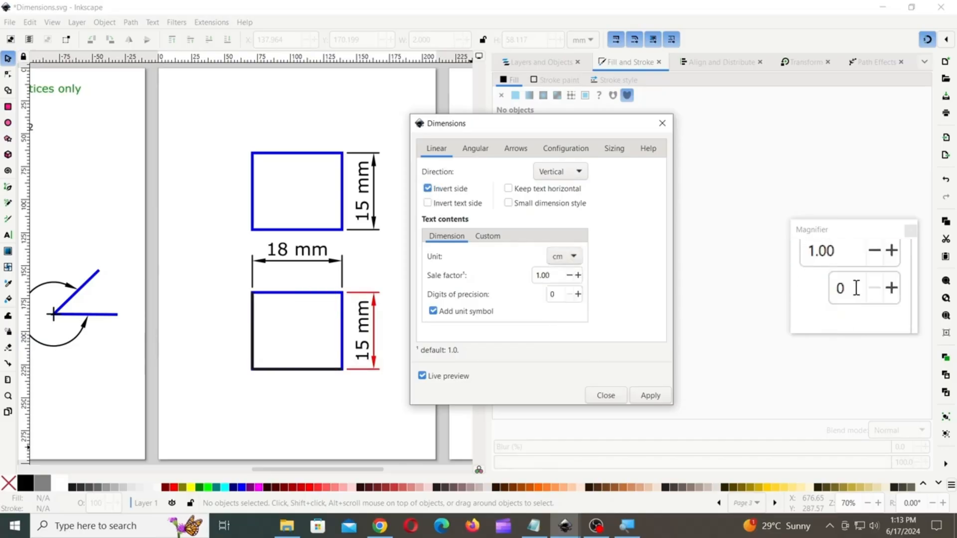
click(578, 295)
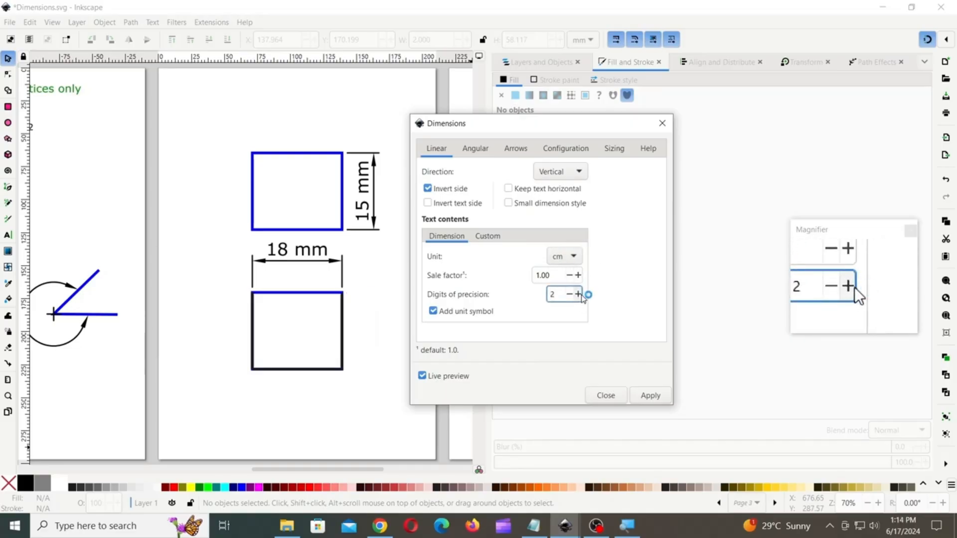
click(579, 294)
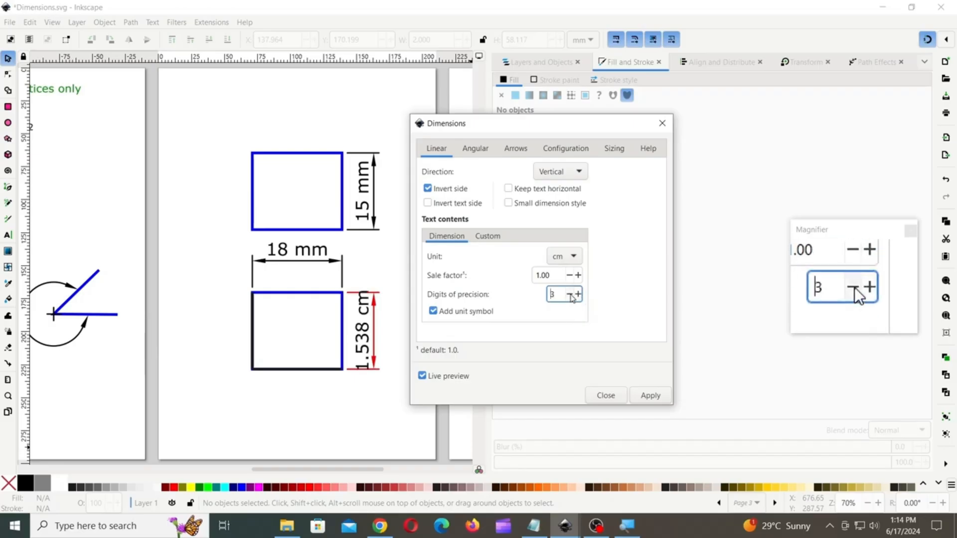
Step: Set the digits of precision to 2 and apply the vertical cm dimension beside the lower rectangle's right side
click(570, 294)
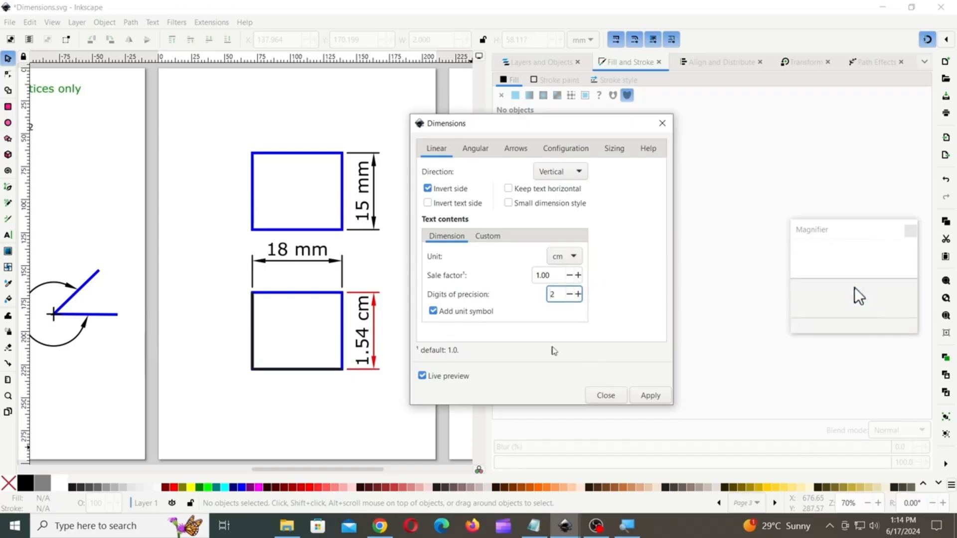
click(650, 396)
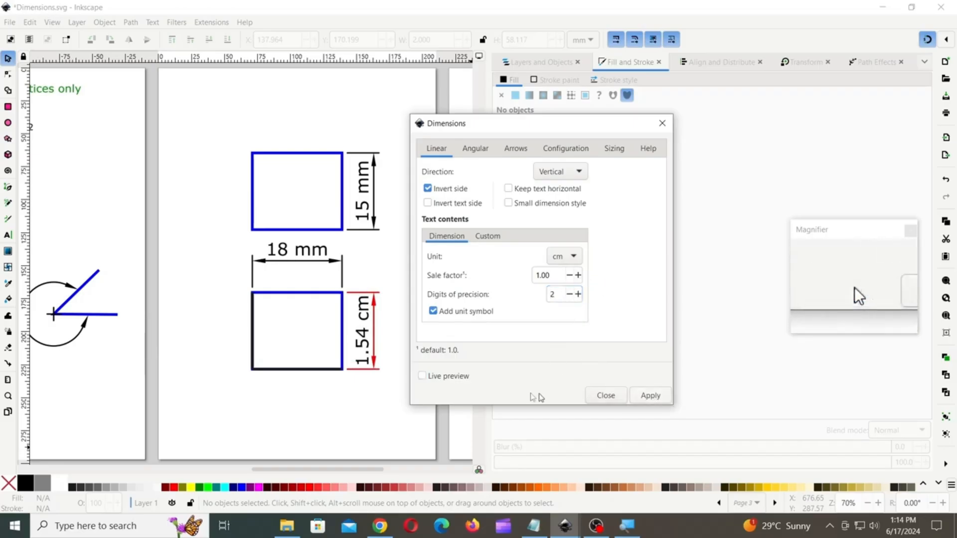
Step: Apply a Horizontal linear dimension in cm to the lower rectangle's bottom segment, keeping Invert side on and 2 digits of precision
click(298, 372)
click(297, 371)
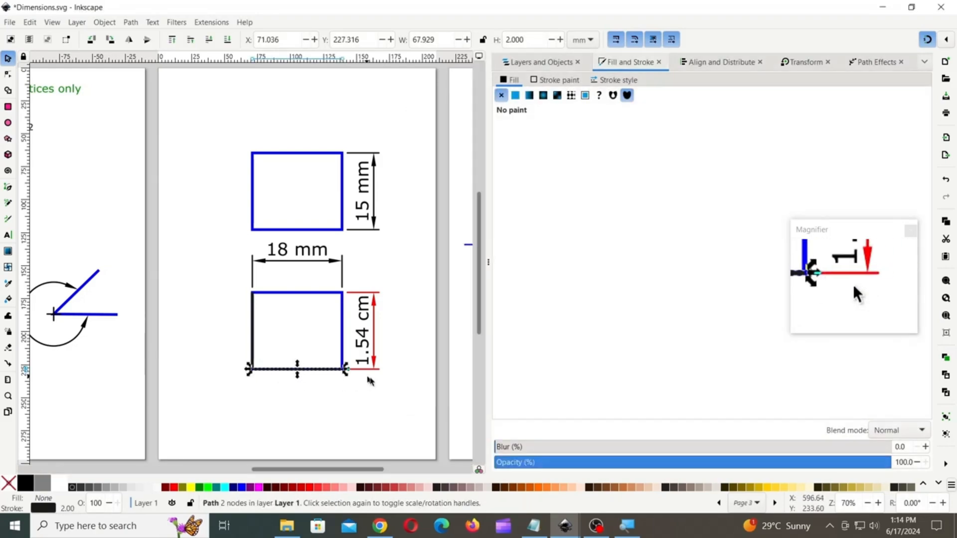
click(584, 451)
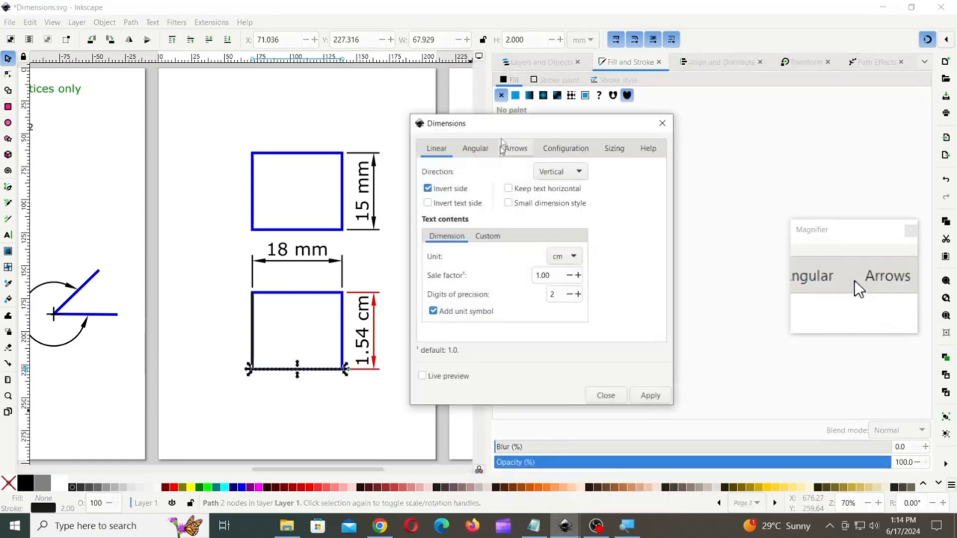
click(561, 172)
click(566, 158)
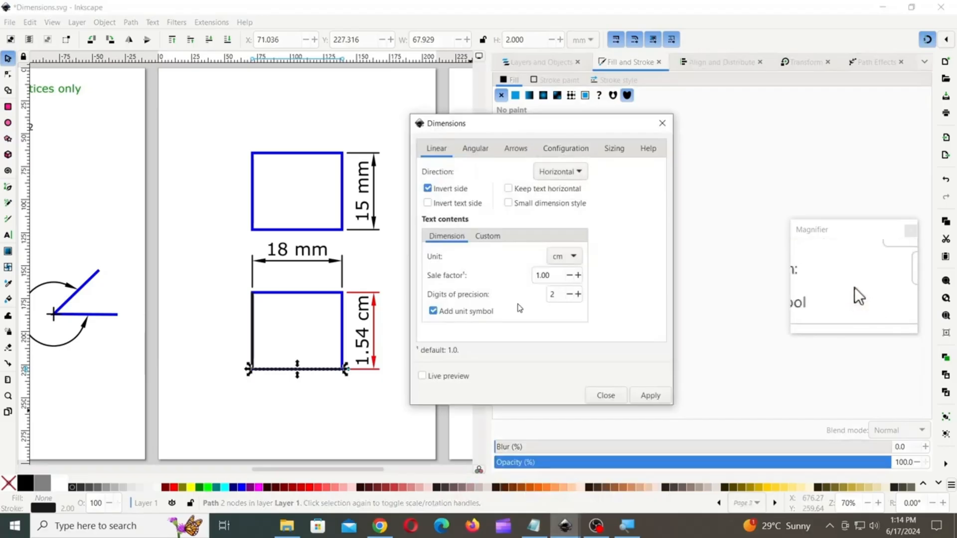
click(468, 374)
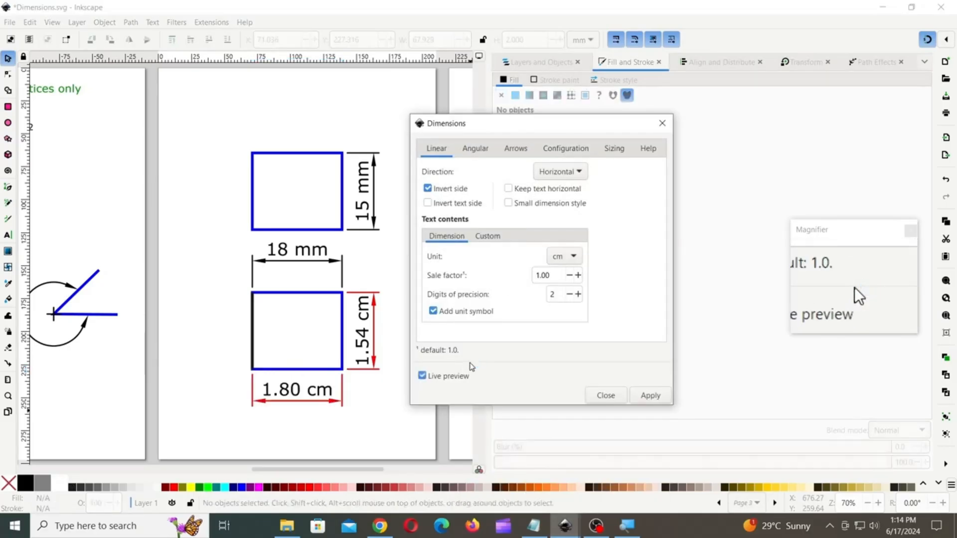
click(645, 396)
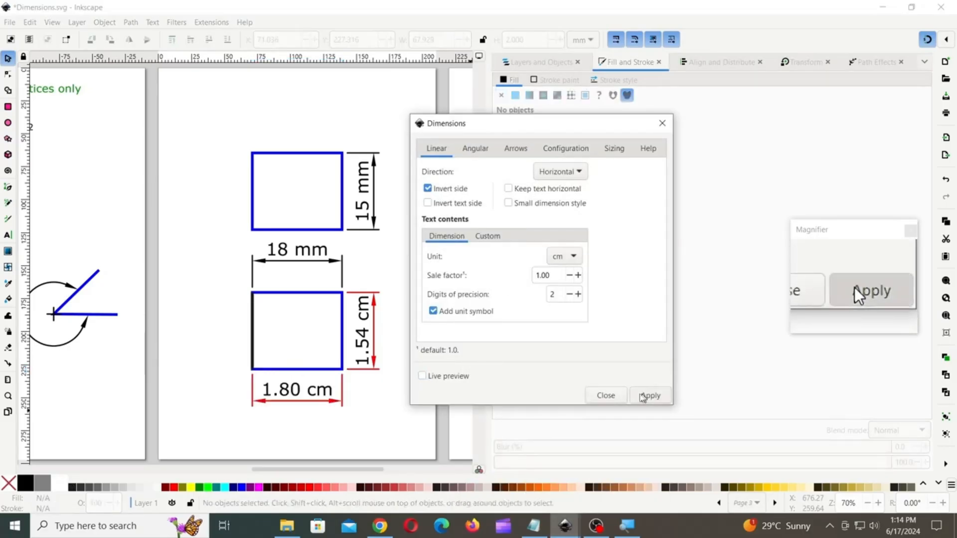
Step: Apply a Vertical linear dimension in cm with Invert side off to the lower rectangle's dark left segment, placing it outside
click(252, 330)
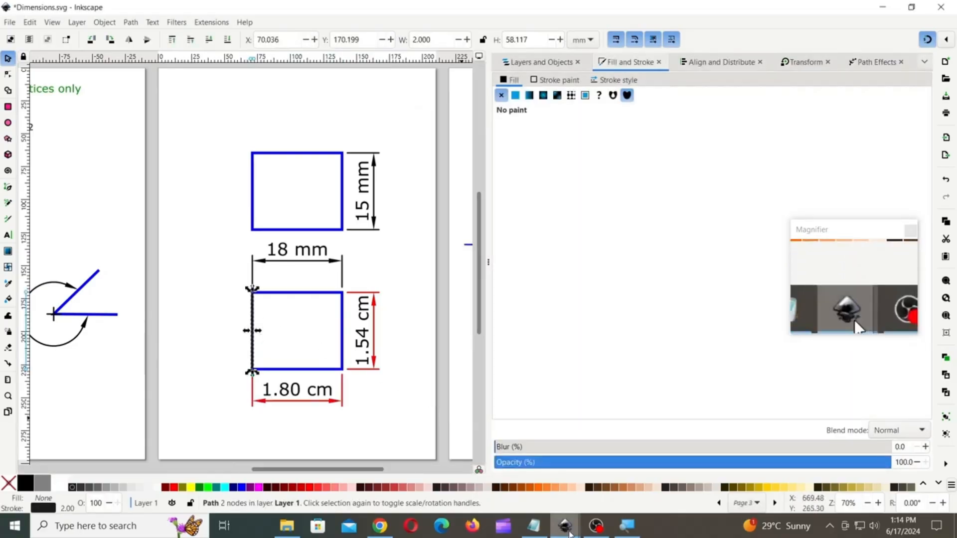
mouse_move(567, 529)
click(637, 461)
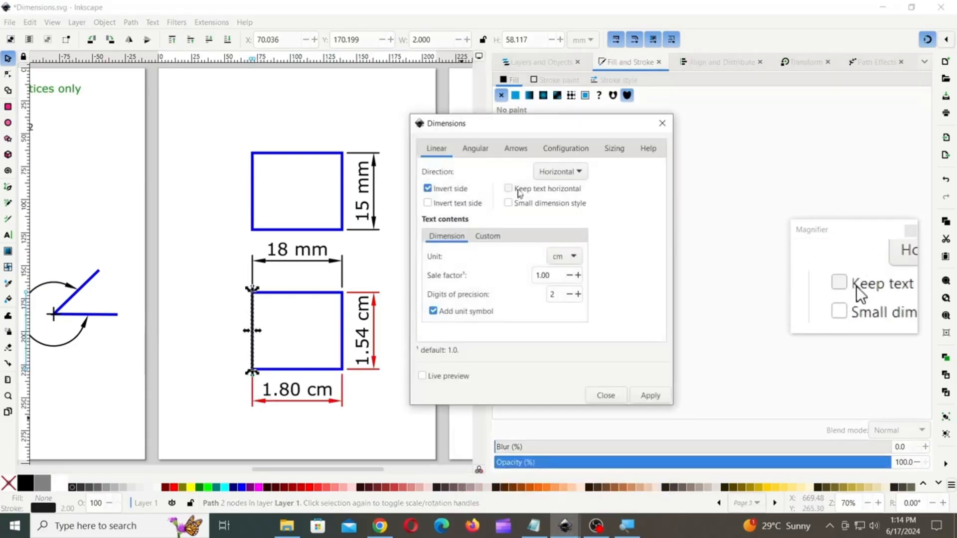
click(422, 376)
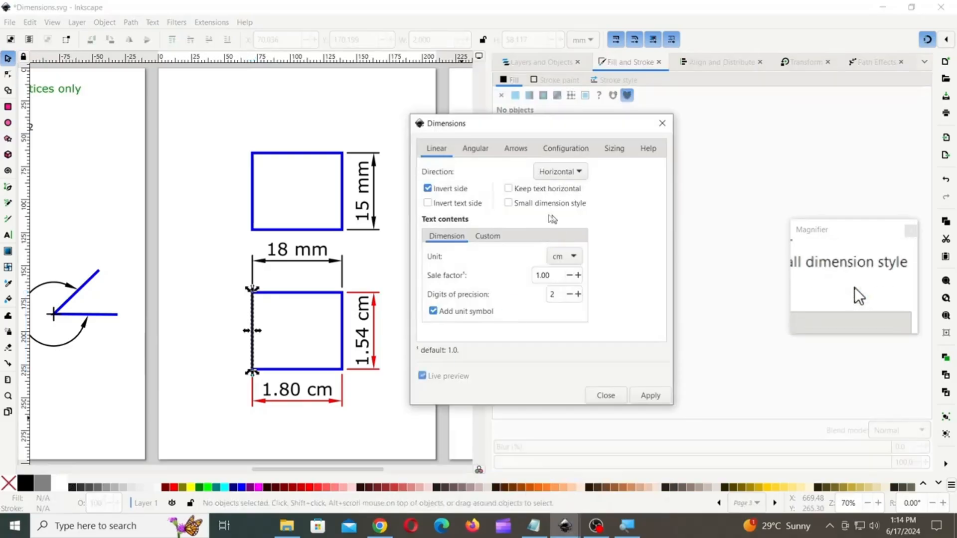
click(559, 173)
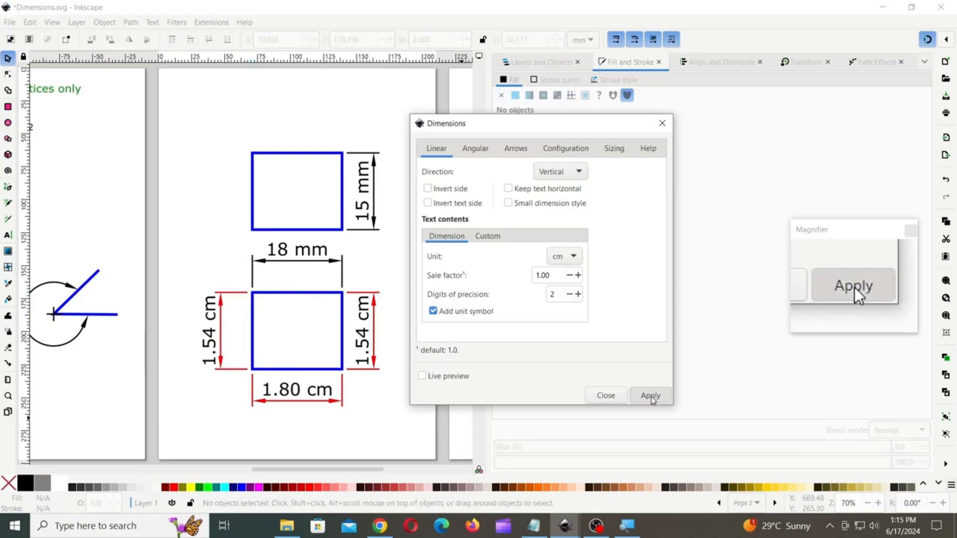
click(605, 397)
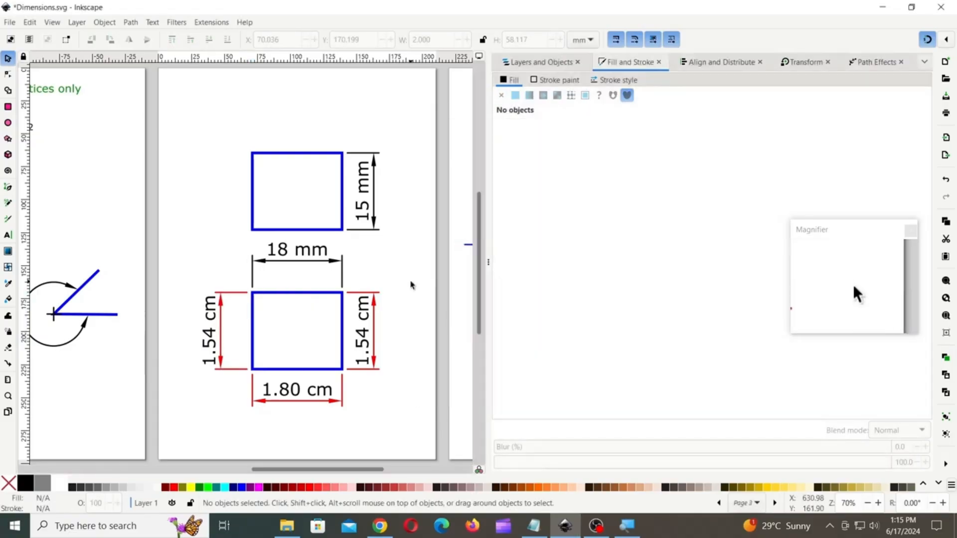
Step: For the larger three-vertex line above the circle, set the Dimensions arrow contents to "R 35"
drag(363, 471, 451, 471)
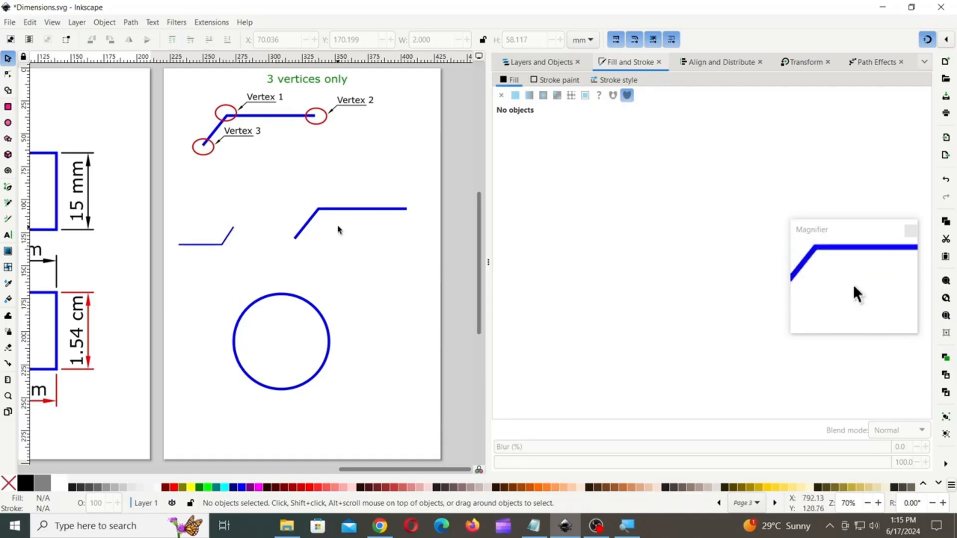
click(336, 212)
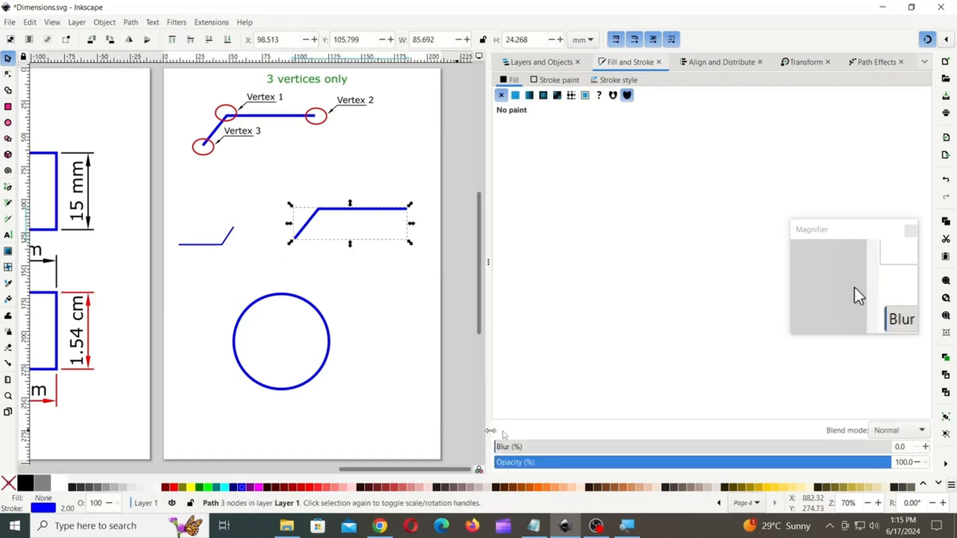
click(209, 23)
click(381, 123)
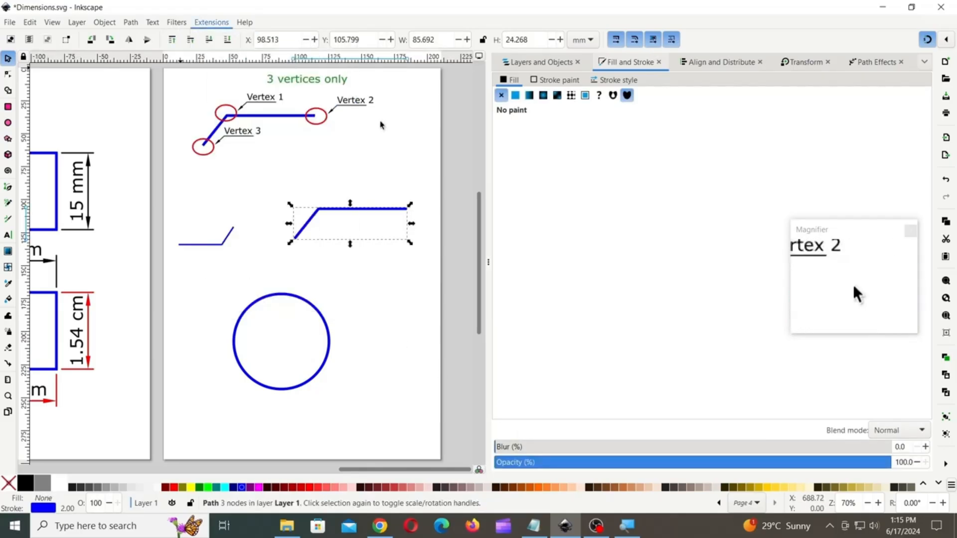
drag(309, 124, 609, 139)
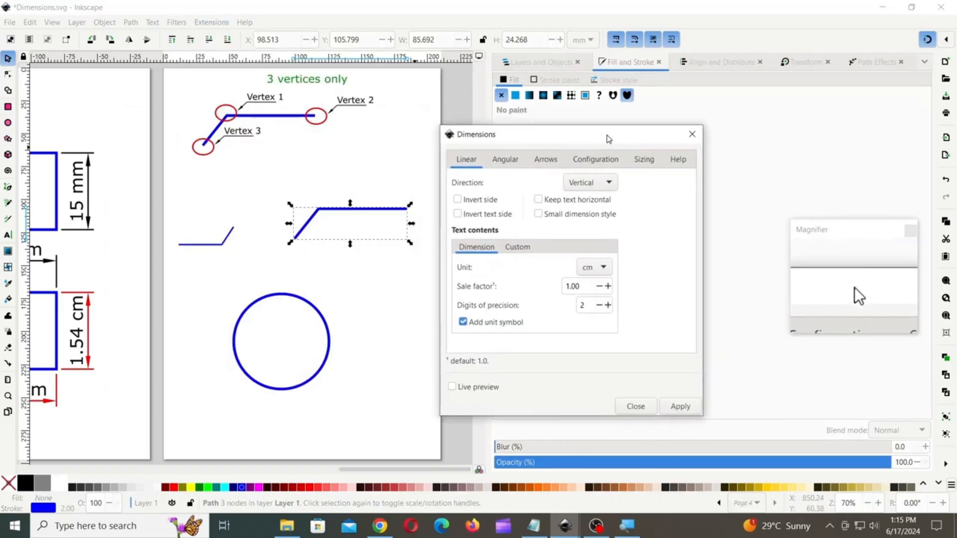
click(546, 159)
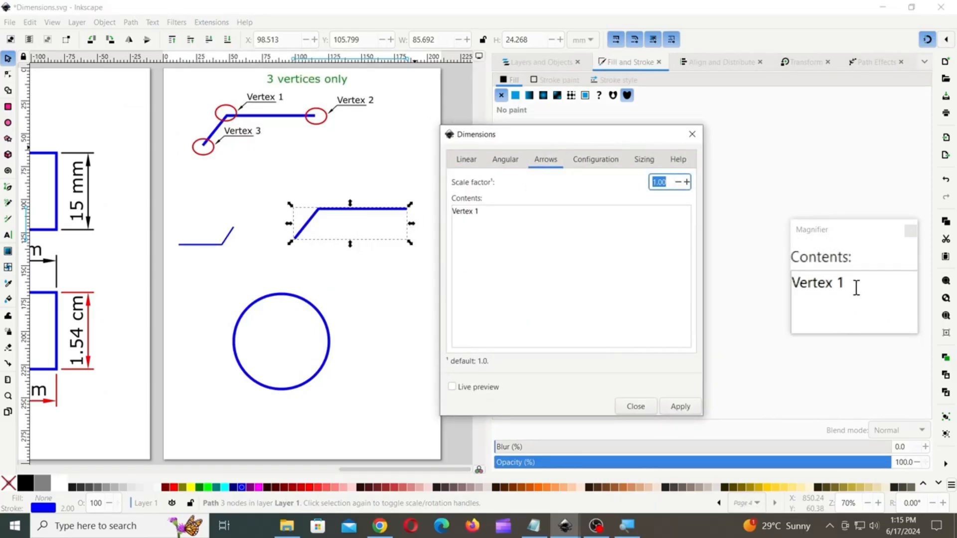
triple_click(484, 212)
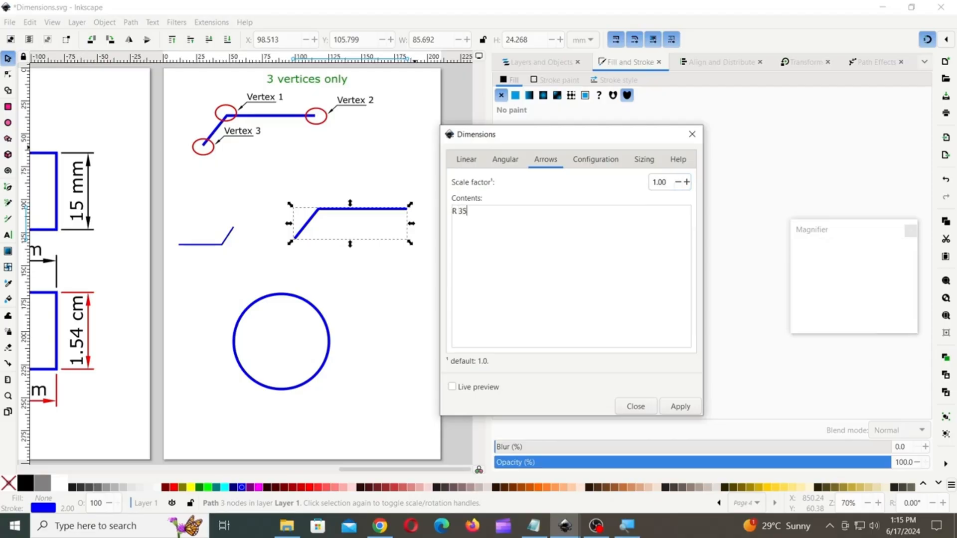
Step: Apply the R 35 arrow and move it so its tip touches the circle's upper-right edge
click(452, 387)
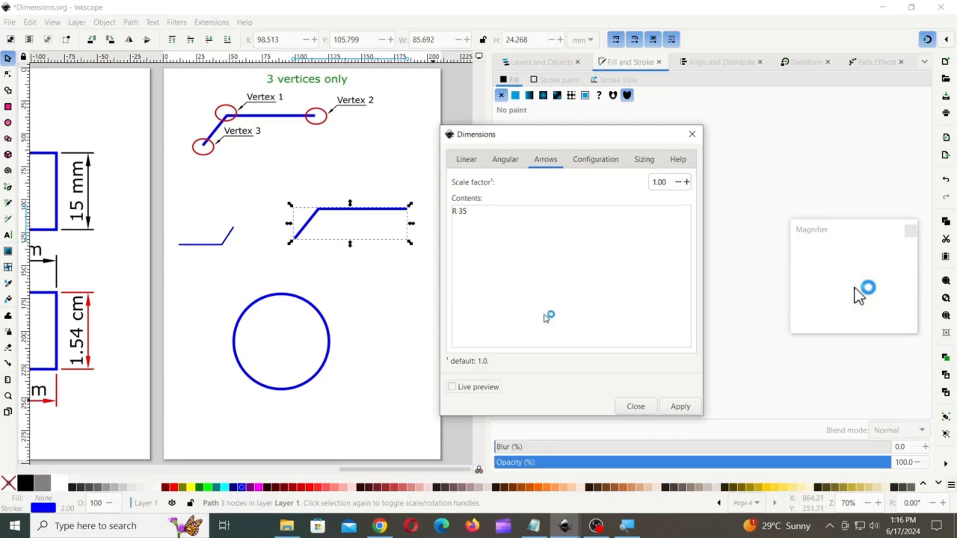
click(677, 408)
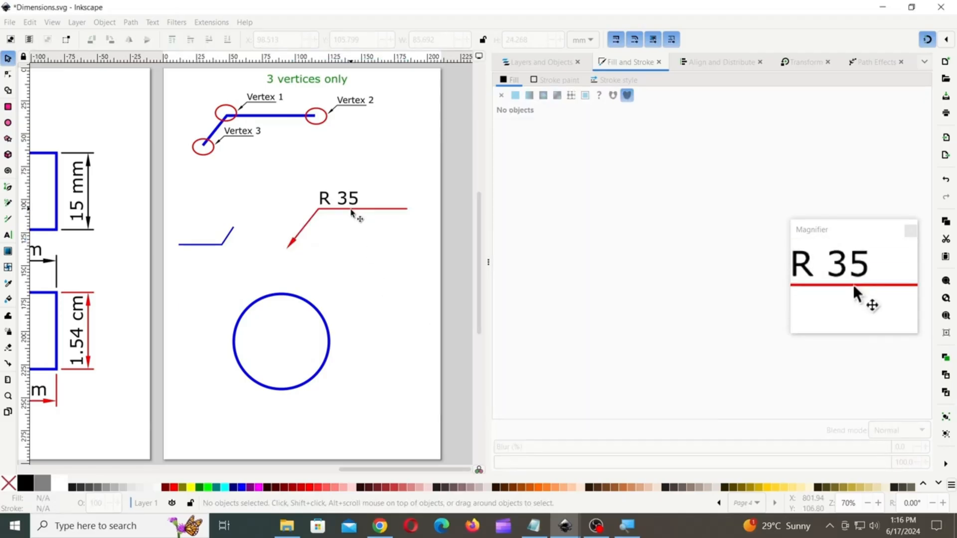
drag(351, 213, 381, 267)
click(375, 214)
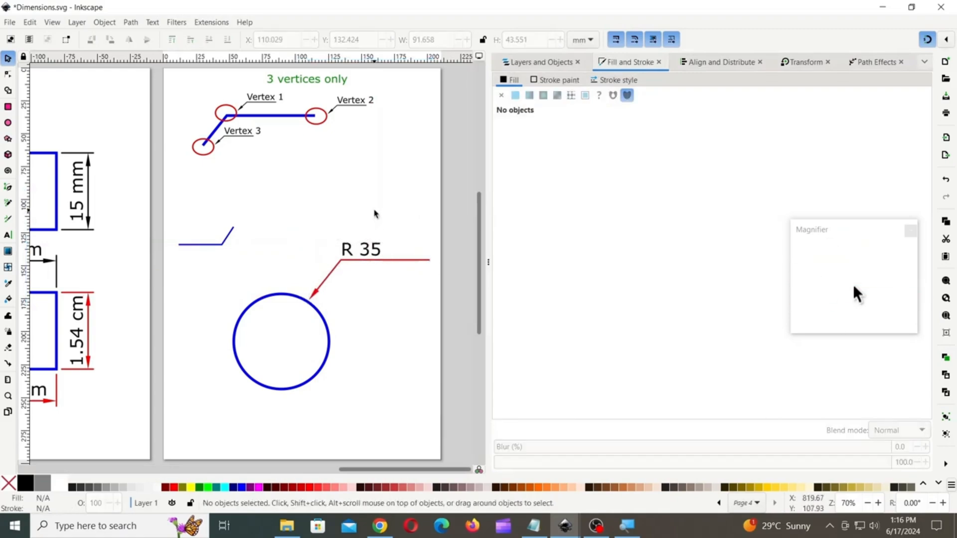
Step: Convert the small three-vertex line left of the circle's leader into an arrow with the text R 35
click(240, 247)
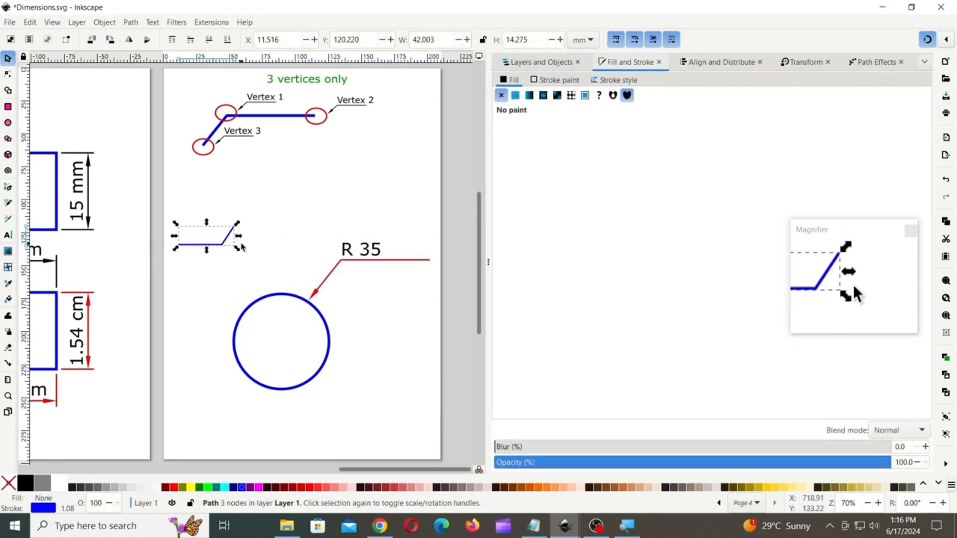
mouse_move(564, 526)
click(631, 464)
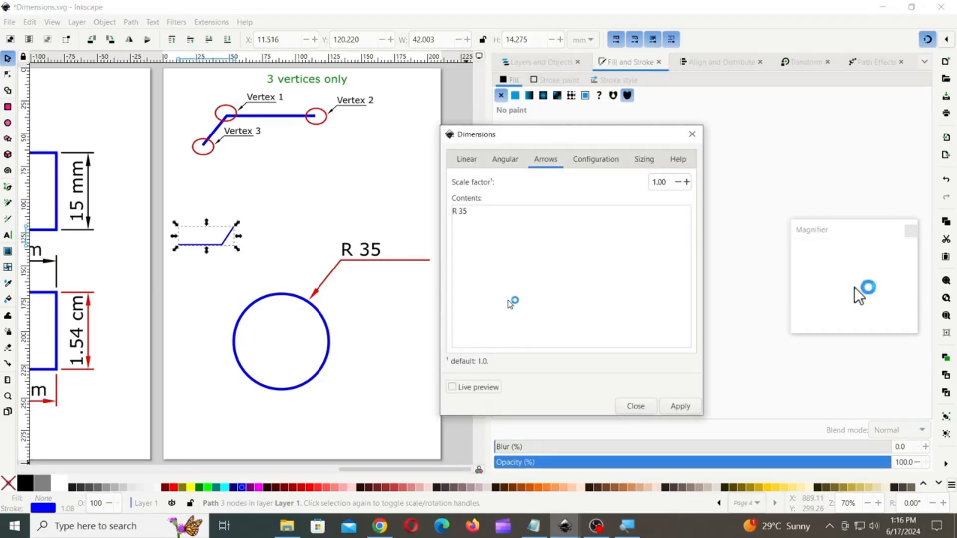
click(681, 406)
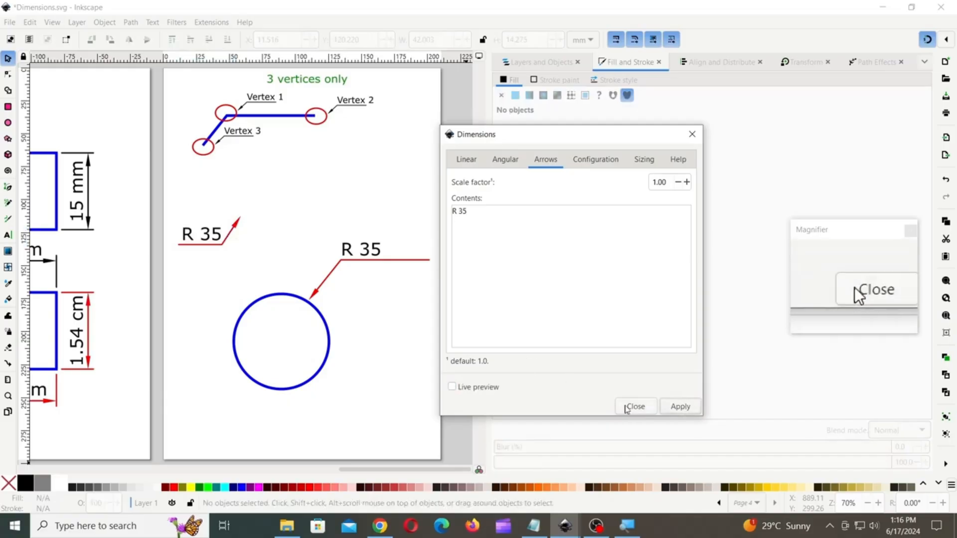
click(631, 407)
Step: Move the small R 35 leader below the circle so its arrowhead touches the circle's lower-left edge
click(228, 238)
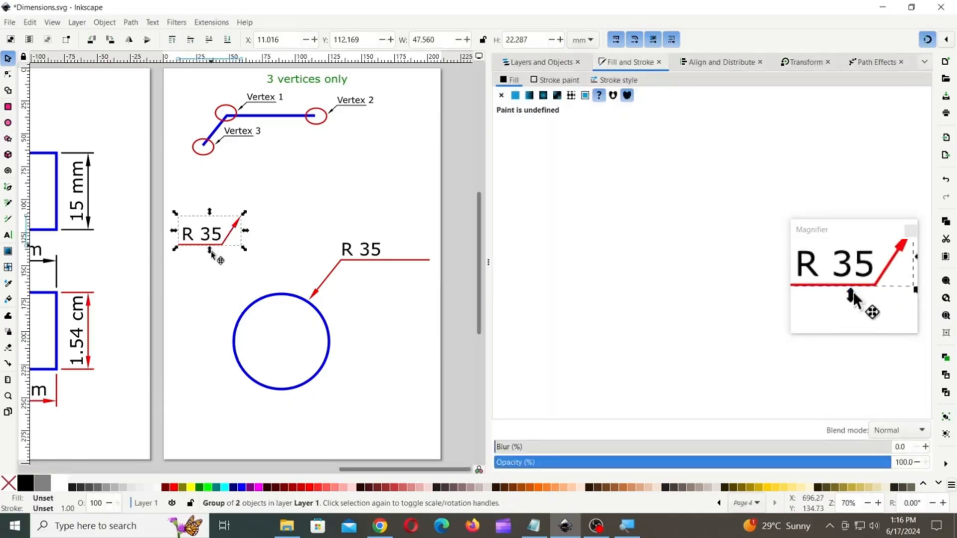
drag(213, 256, 231, 419)
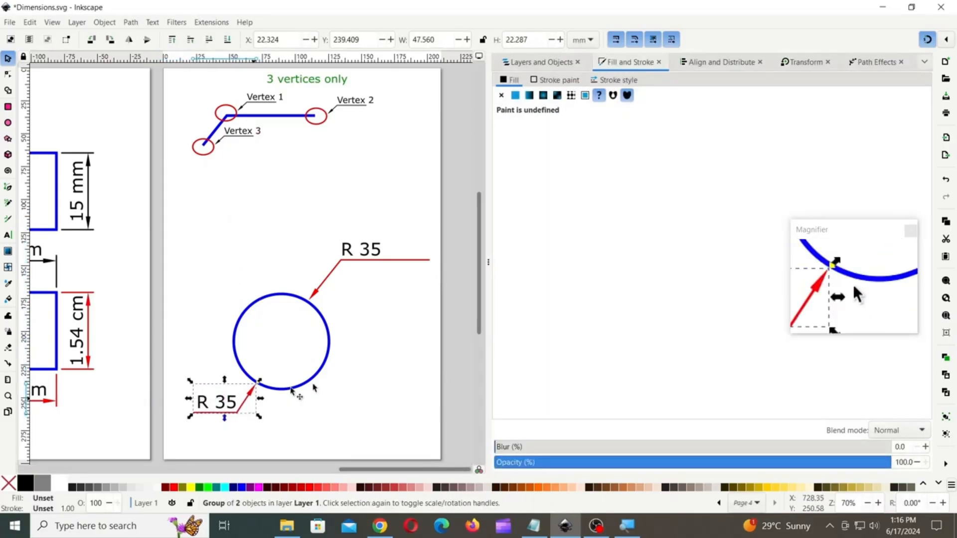
click(287, 218)
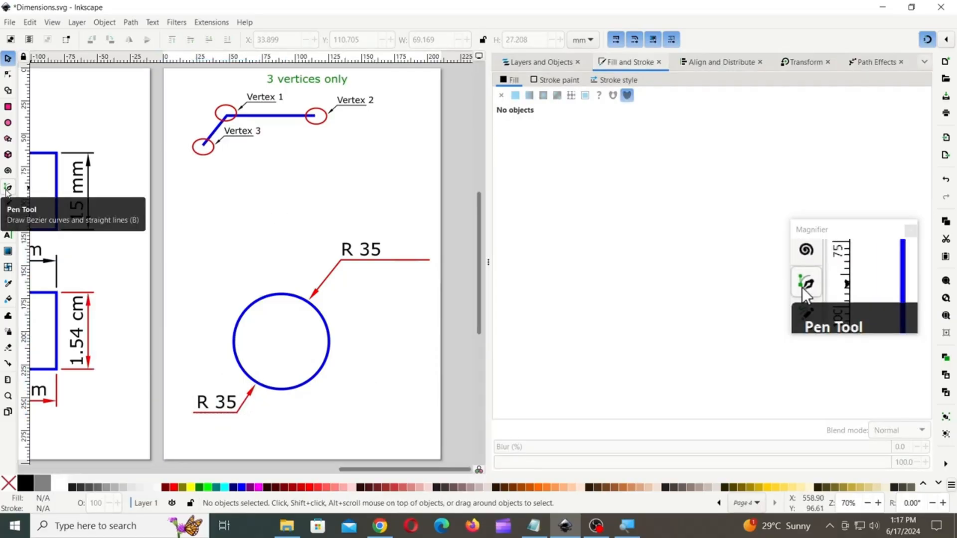
Step: Draw a three-vertex line about 81 by 24 mm above the circle with the Pen tool, starting at the slanted end
click(6, 189)
click(293, 230)
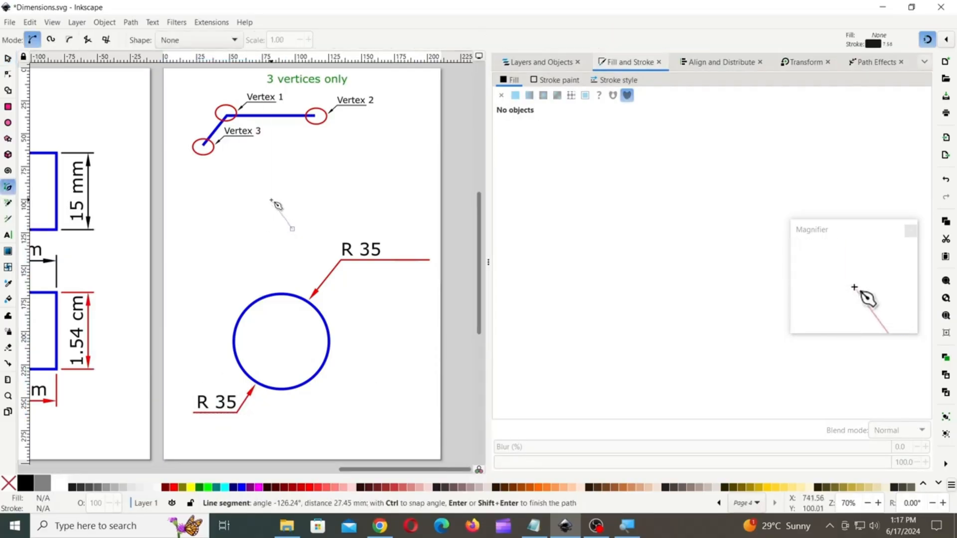
click(187, 202)
key(Return)
click(7, 59)
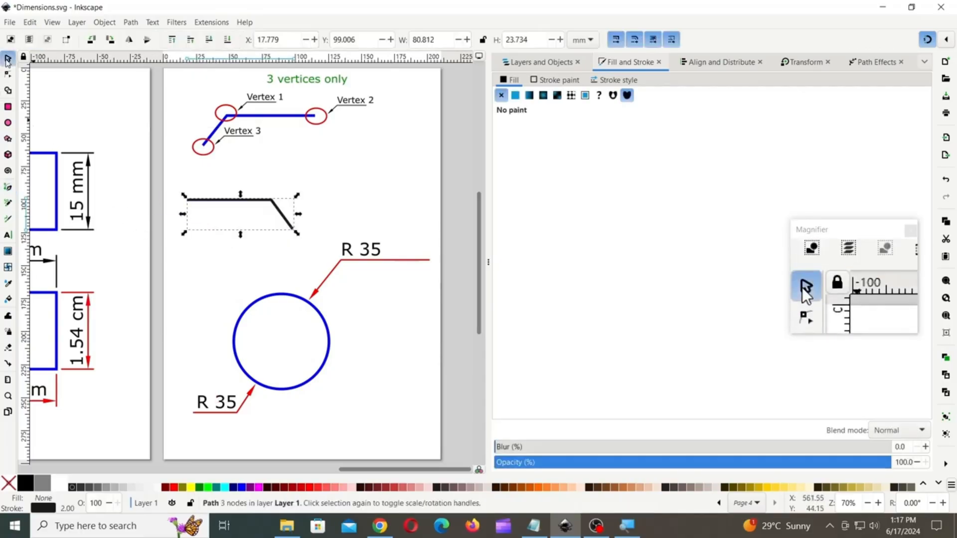
Step: Apply the R 35 arrow to the new black line and move it so its tip touches the circle's upper-left edge
click(211, 22)
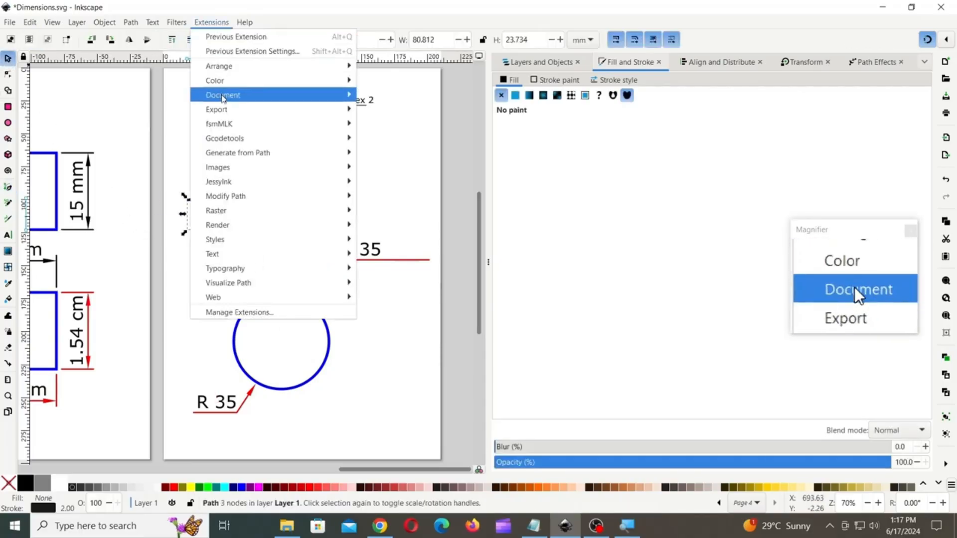
mouse_move(225, 124)
click(391, 125)
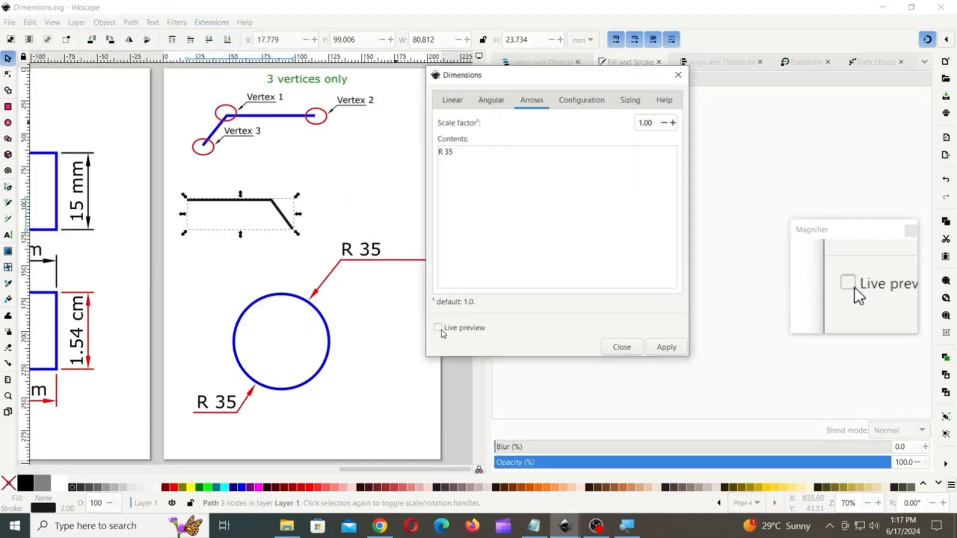
click(440, 328)
click(667, 347)
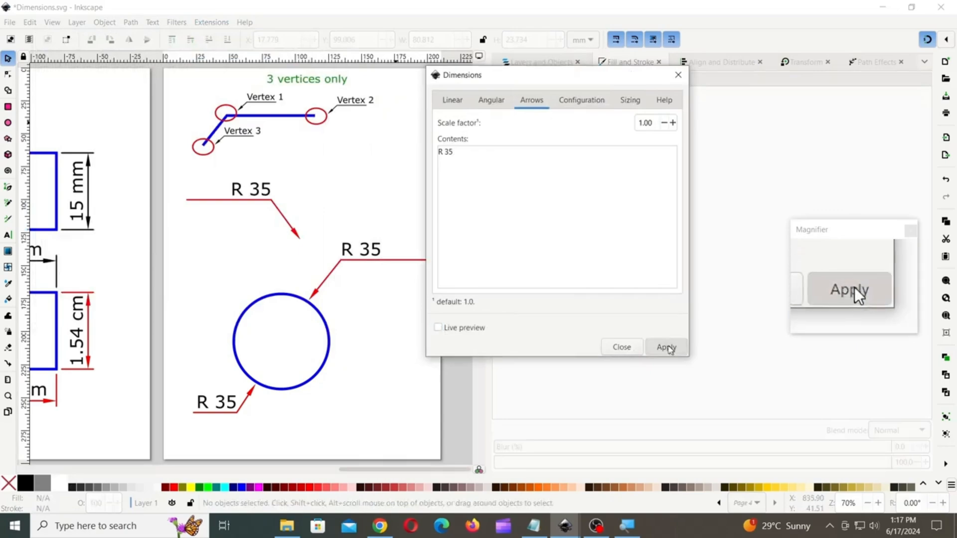
click(618, 347)
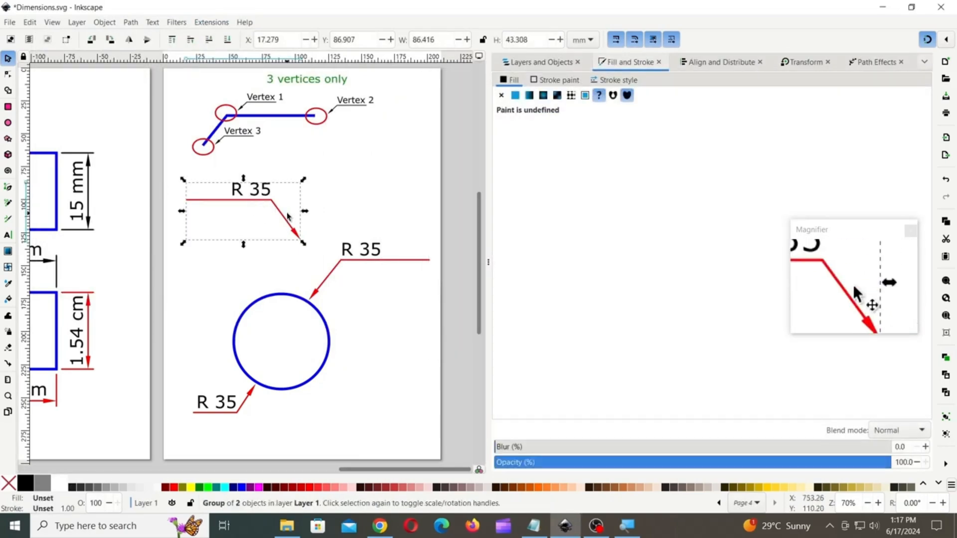
drag(283, 226, 252, 277)
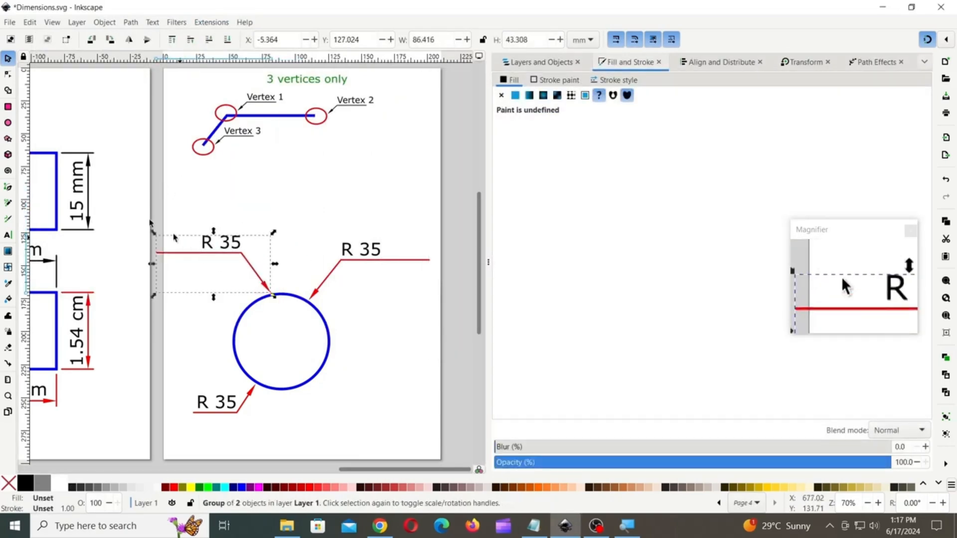
Step: Shorten the upper-left R 35 leader by moving its end nodes inward until its line spans about 55 by 23 mm
key(n)
click(252, 271)
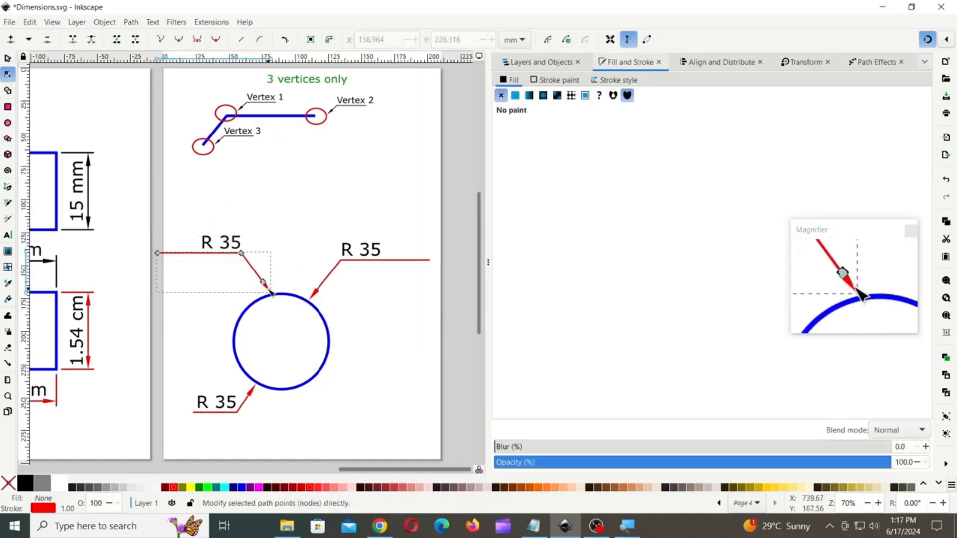
drag(160, 253, 183, 255)
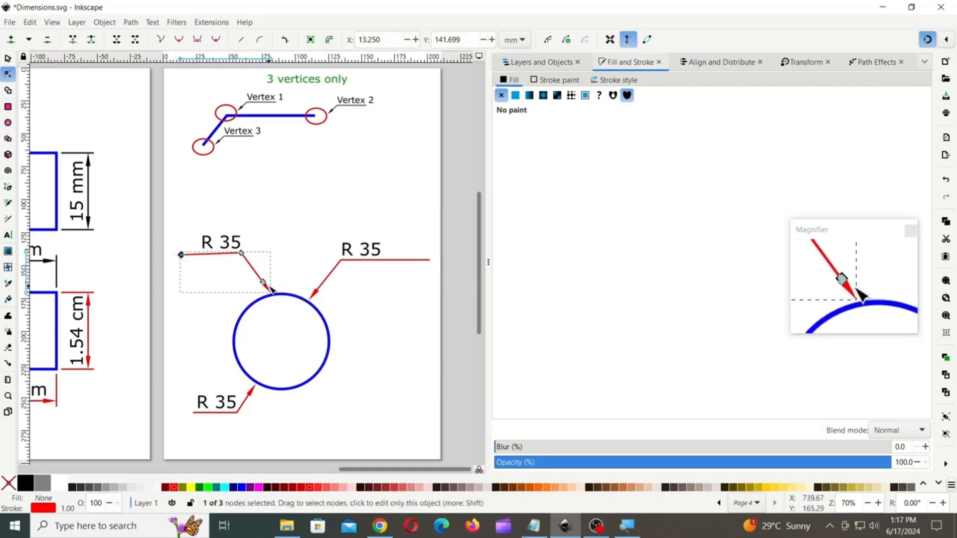
drag(263, 282, 256, 271)
drag(181, 255, 190, 251)
Step: Move the shortened R 35 leader group so its arrowhead touches the circle's upper-left edge, and deselect it
click(8, 58)
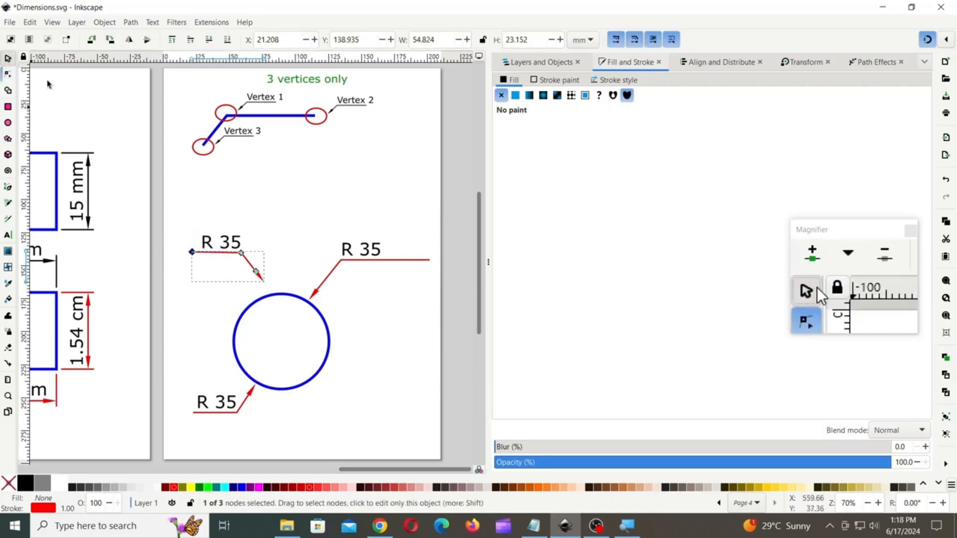
click(267, 228)
click(242, 251)
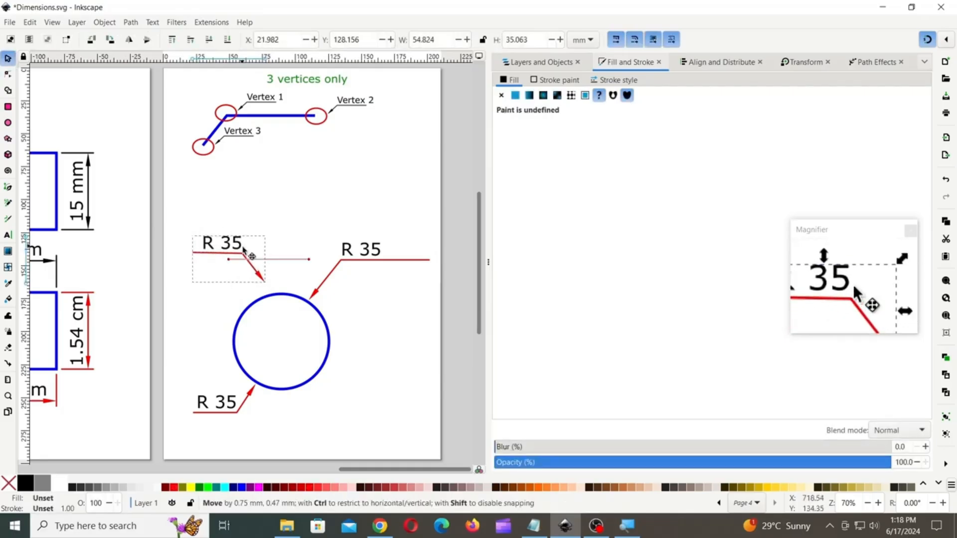
click(296, 213)
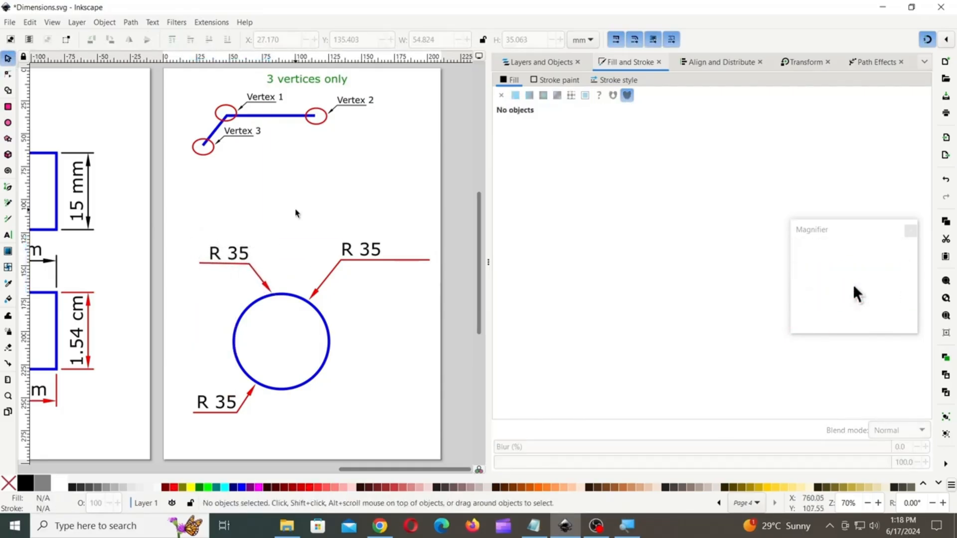
Step: Review the font size and proportion options in the Dimensions extension's sizing settings, and close the dialog without applying
click(212, 24)
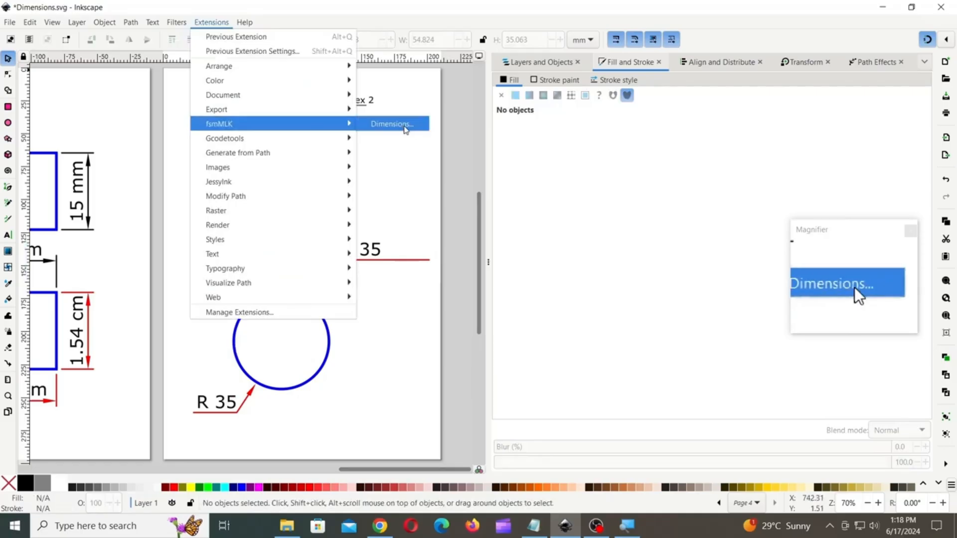
click(391, 124)
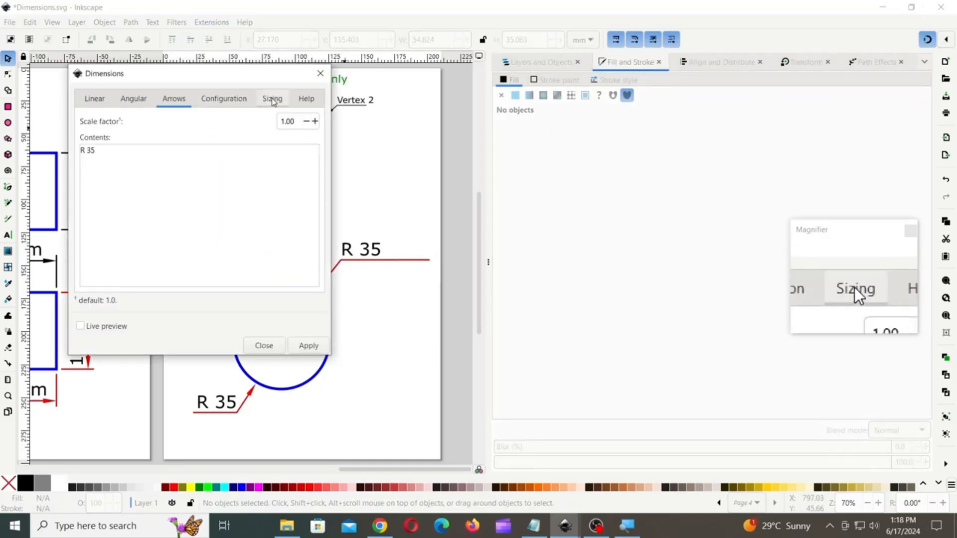
click(273, 99)
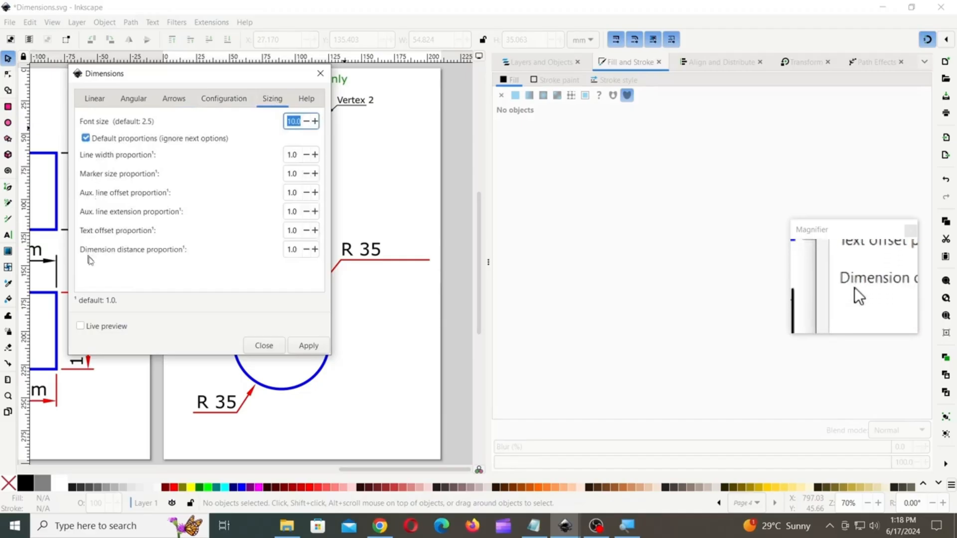
click(264, 346)
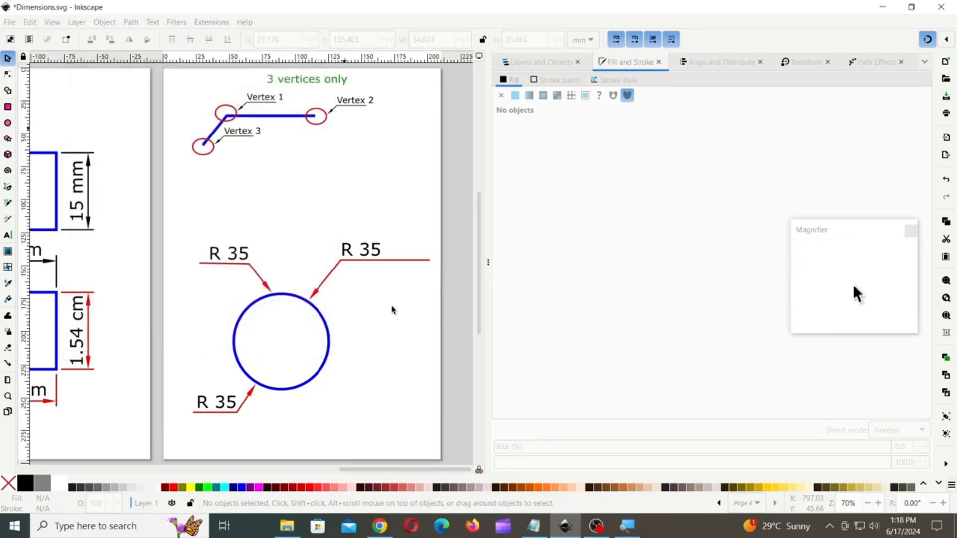